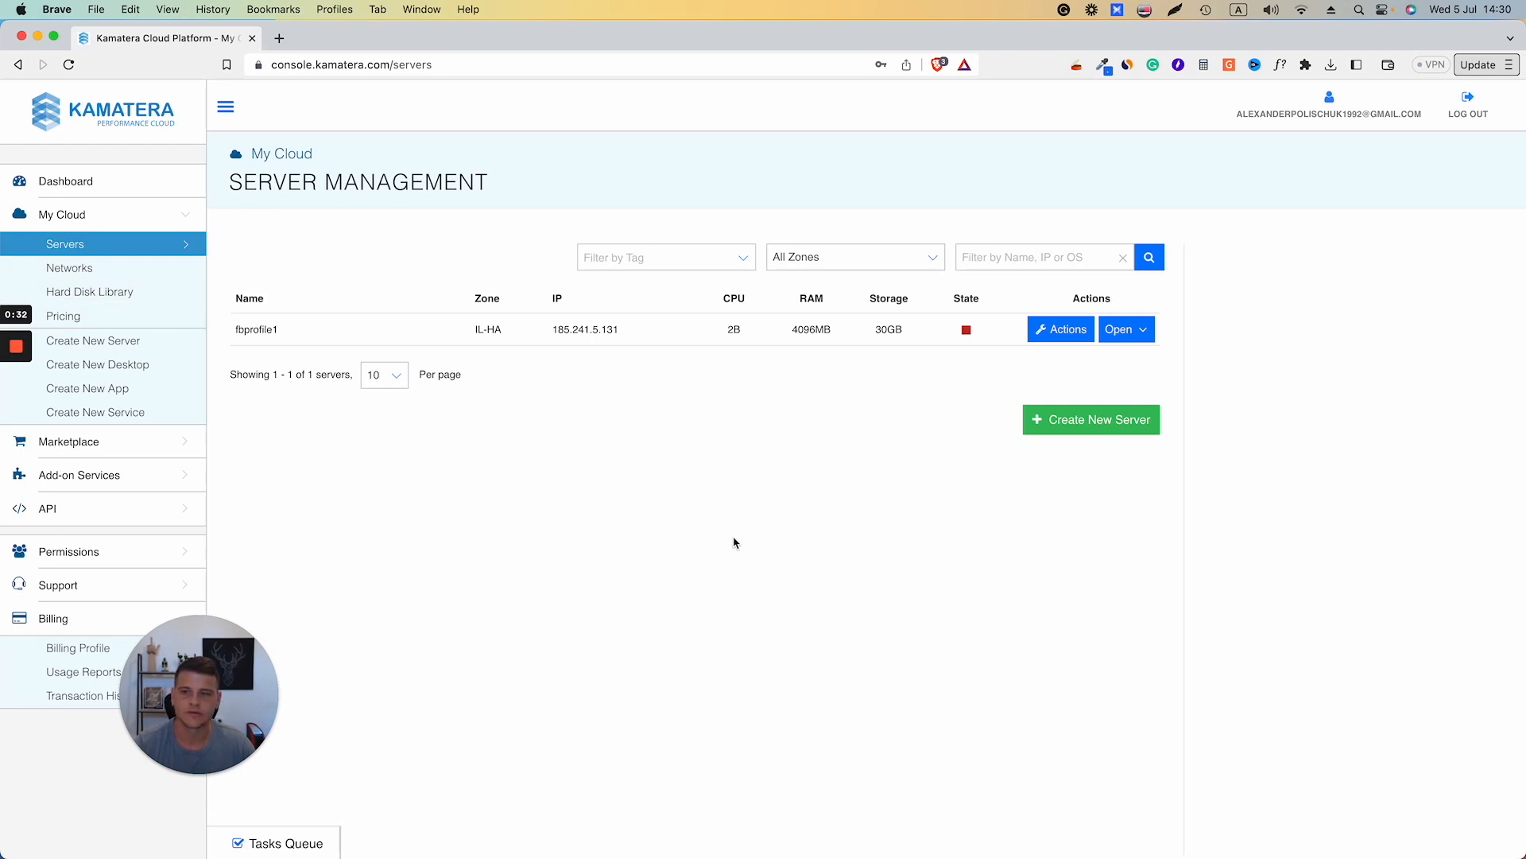
- Start creating a new server and choose the Haifa, Israel zone in the Middle East region
click(1086, 431)
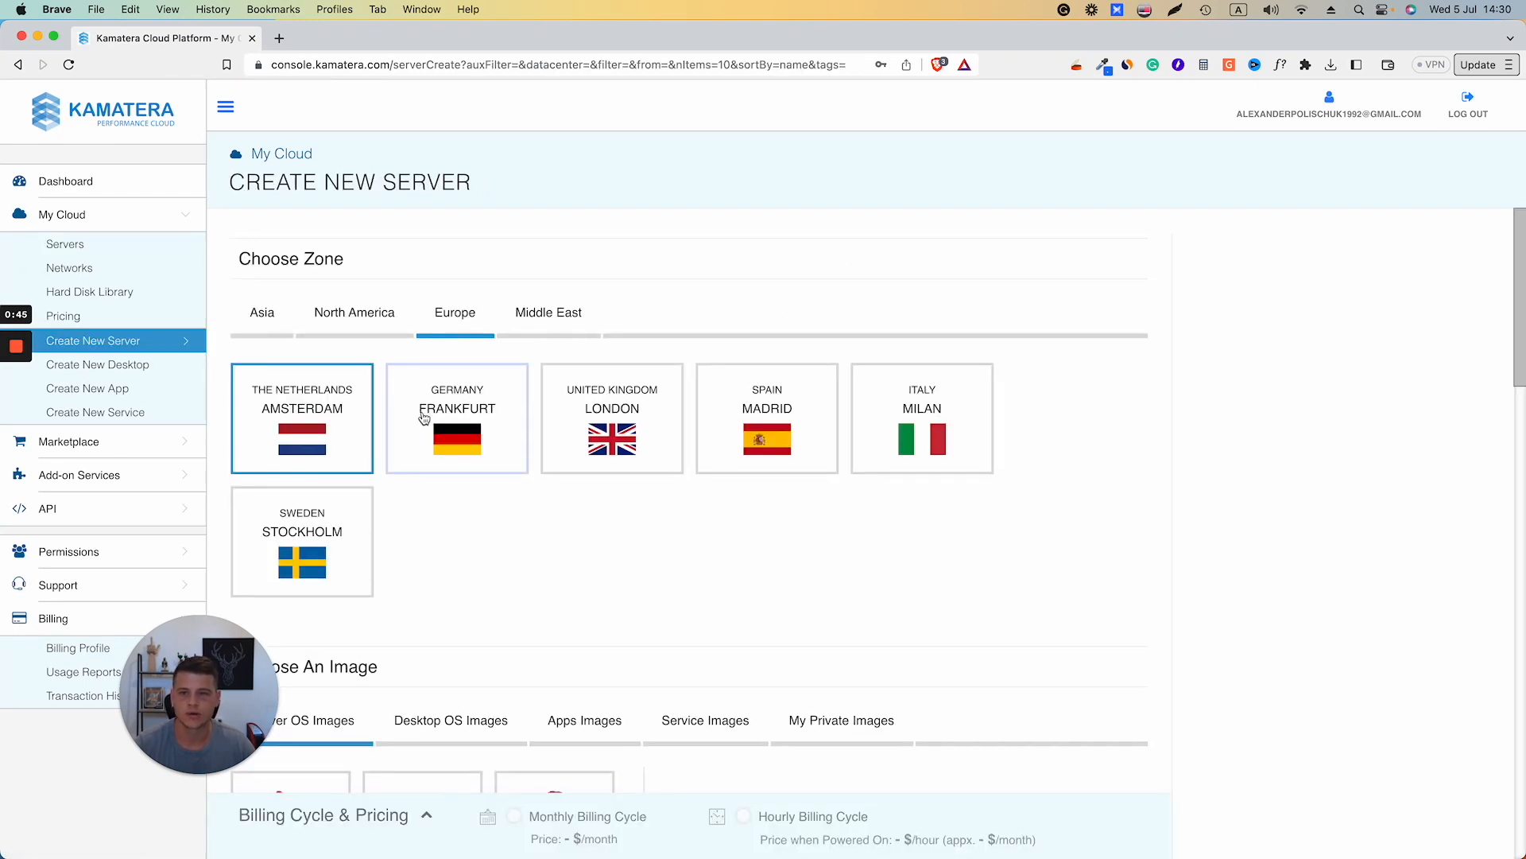
click(556, 319)
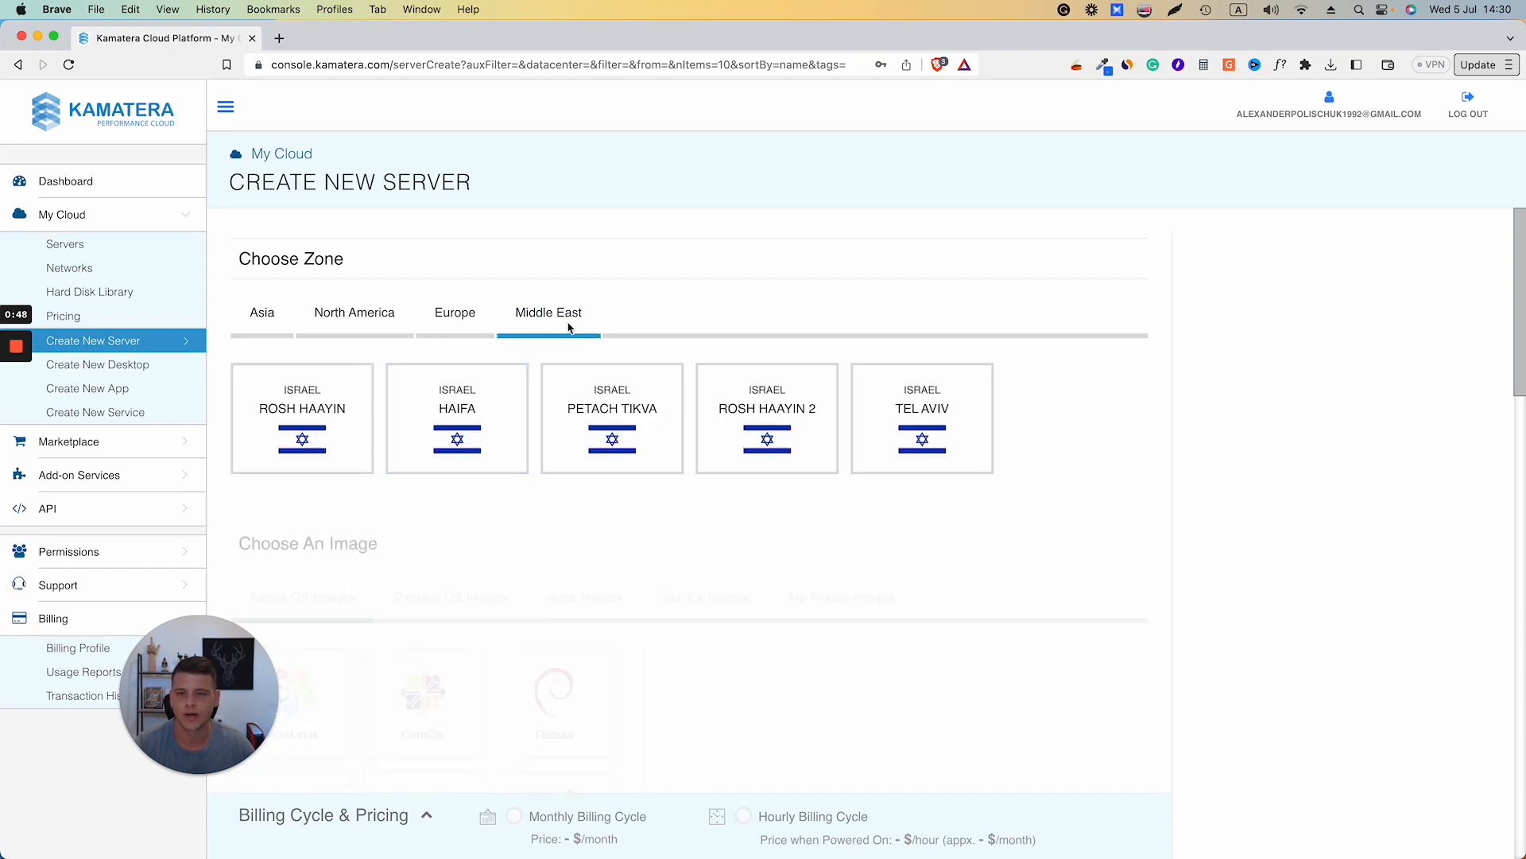
click(271, 322)
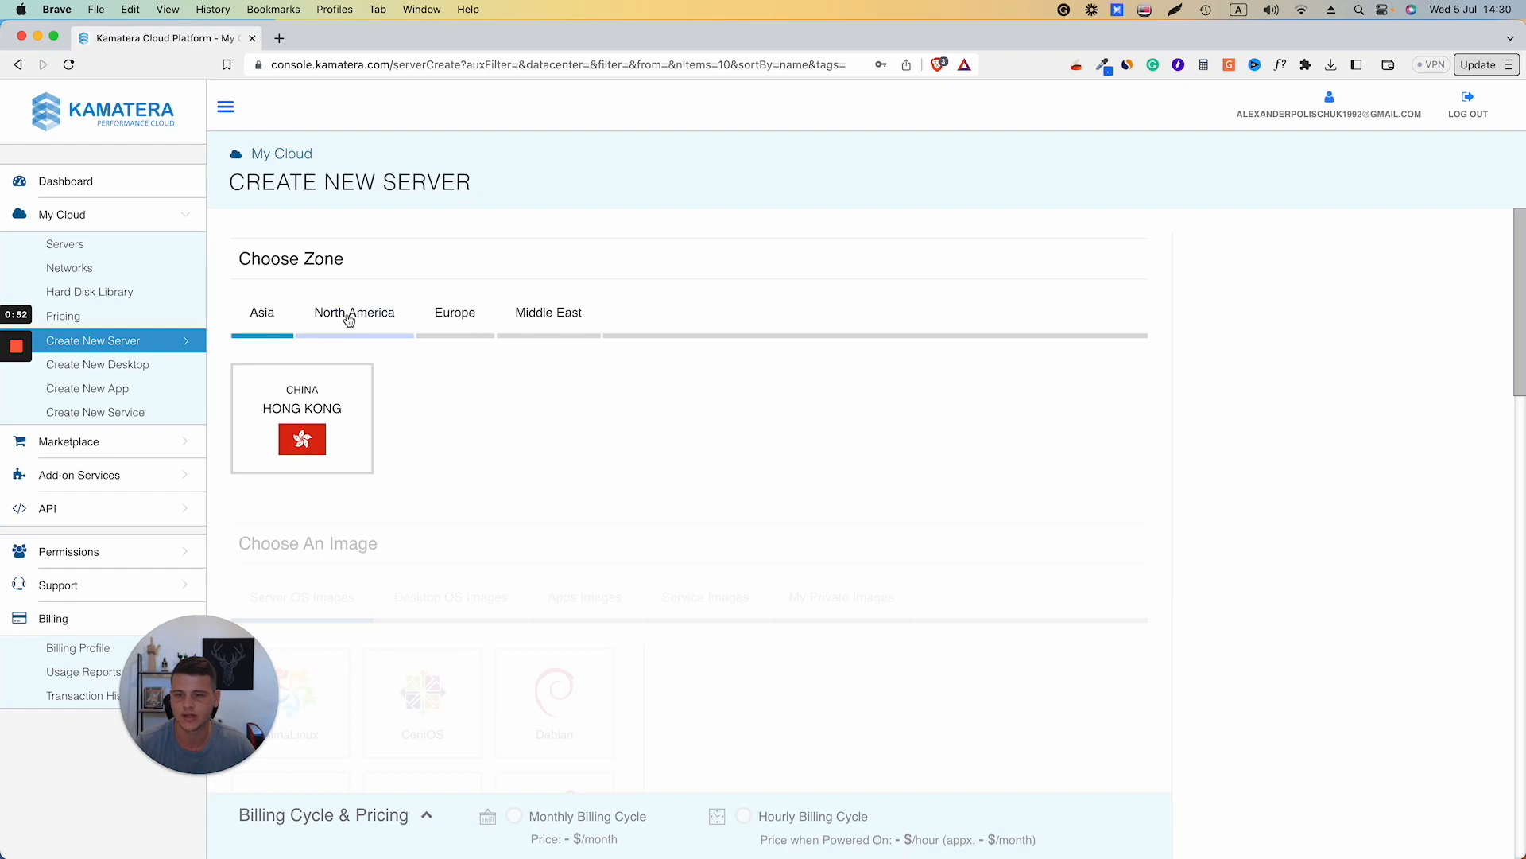
click(349, 319)
click(447, 319)
click(554, 319)
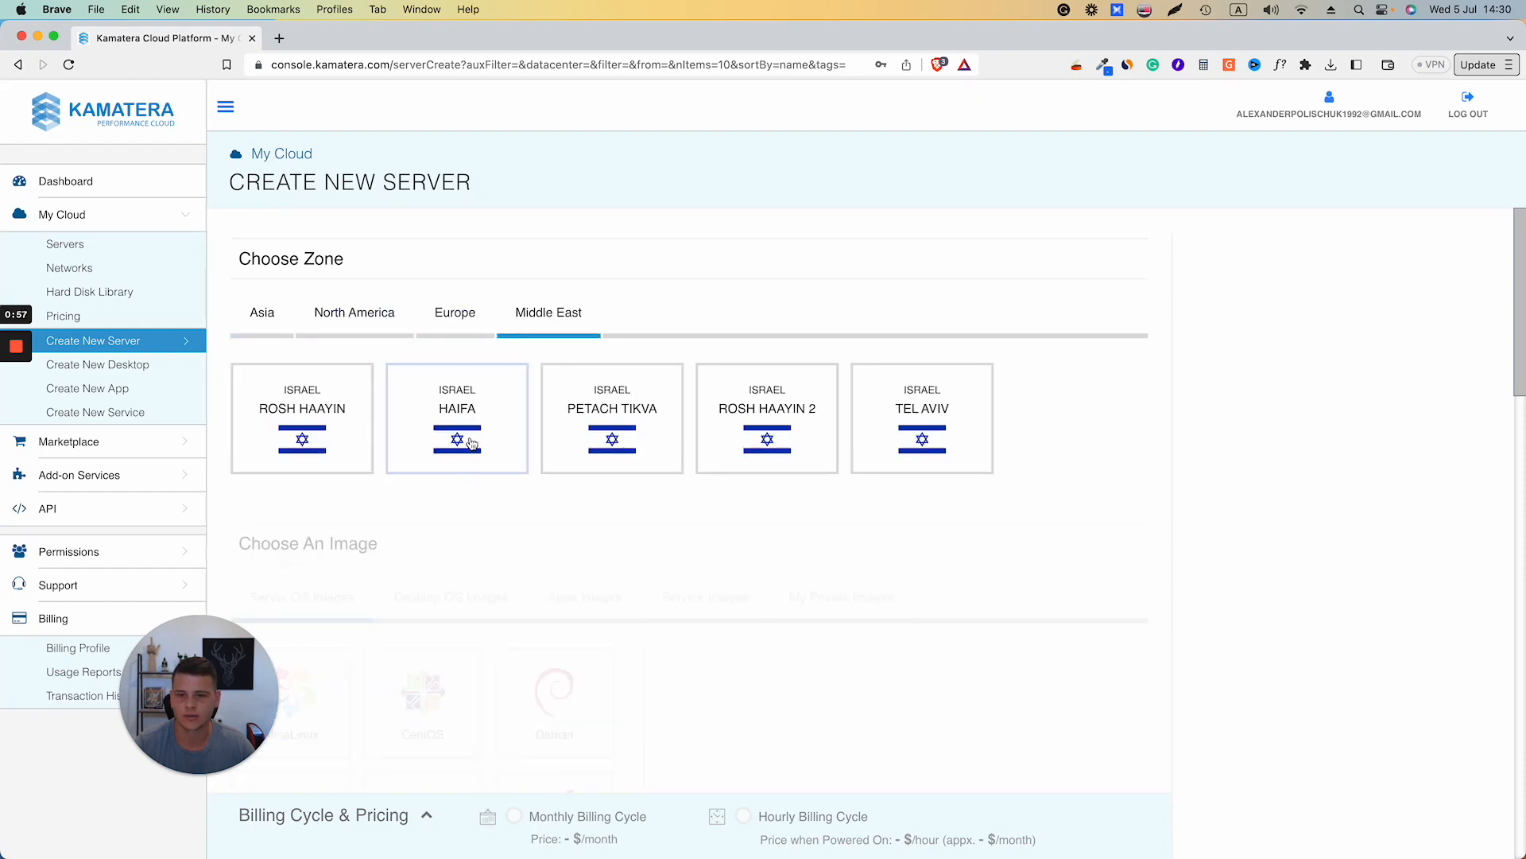
click(471, 442)
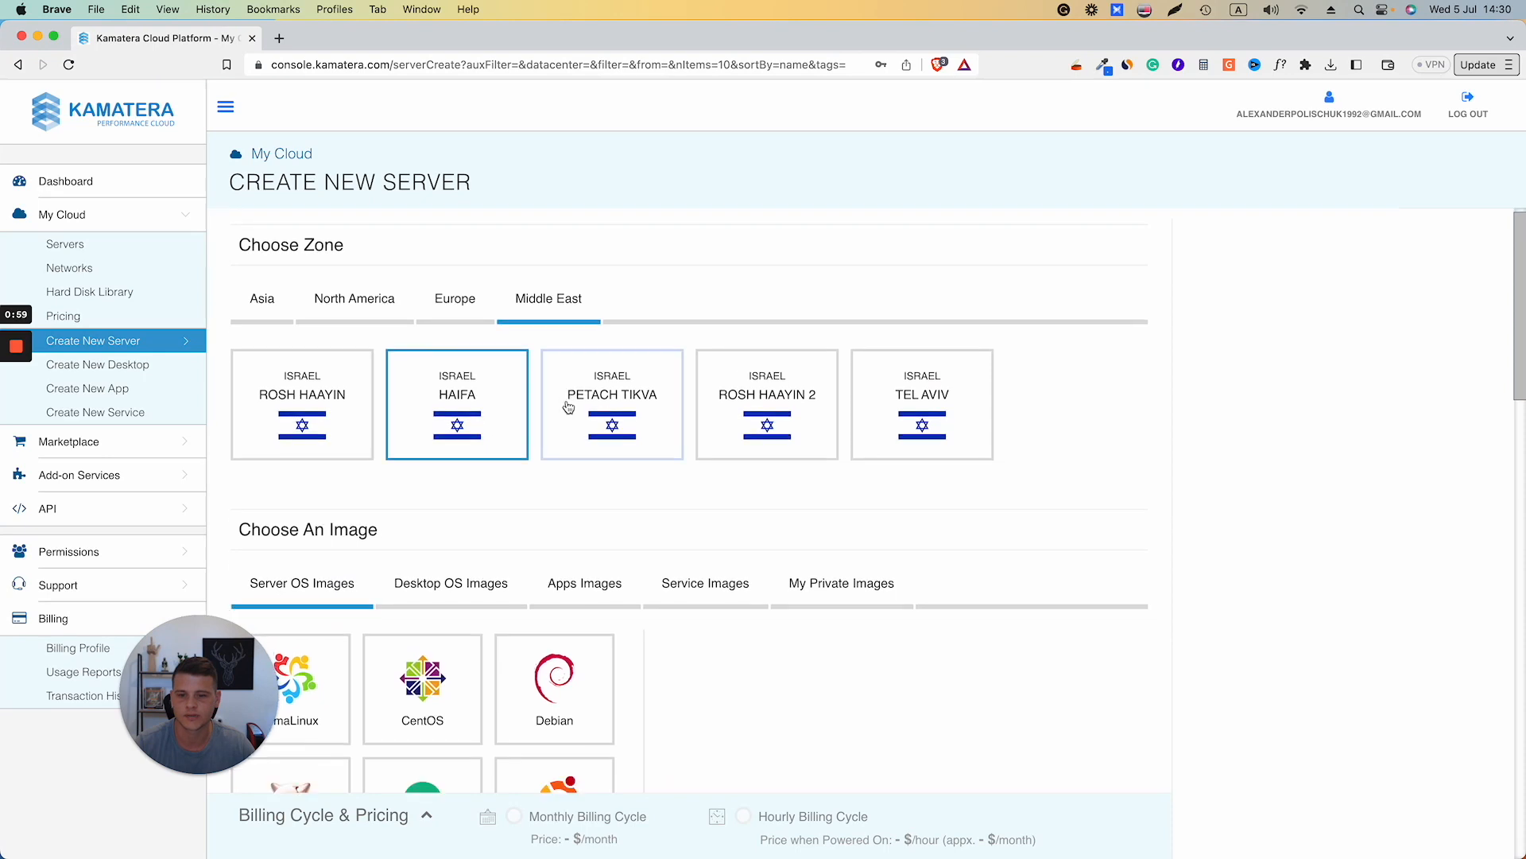
- Choose the Windows desktop OS image with version windows_8.1_desktop 64bit
scroll(568, 407, down, 3)
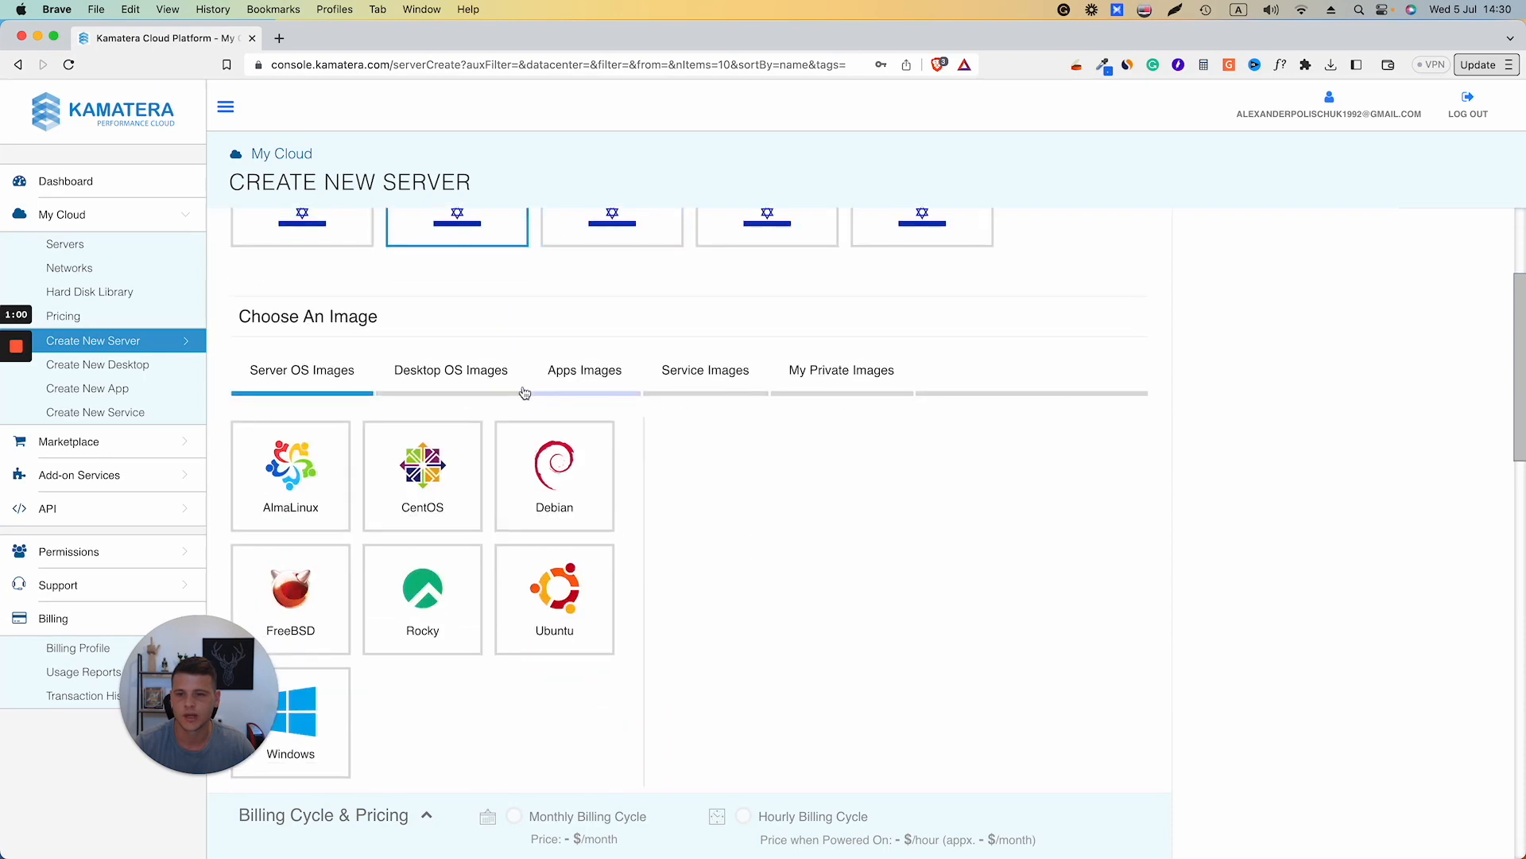
click(457, 376)
scroll(397, 421, down, 1)
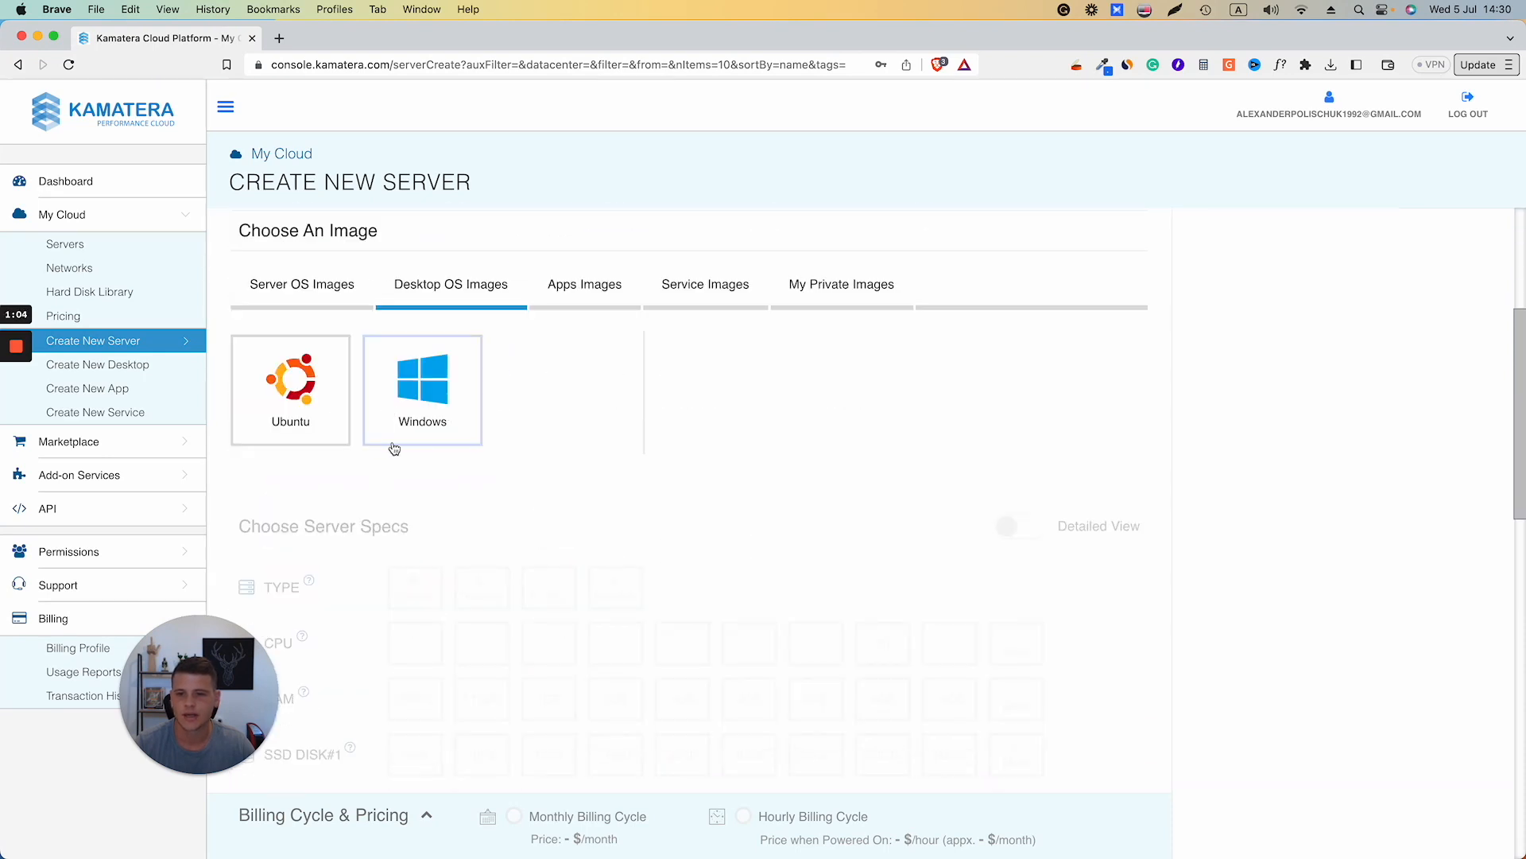
click(430, 427)
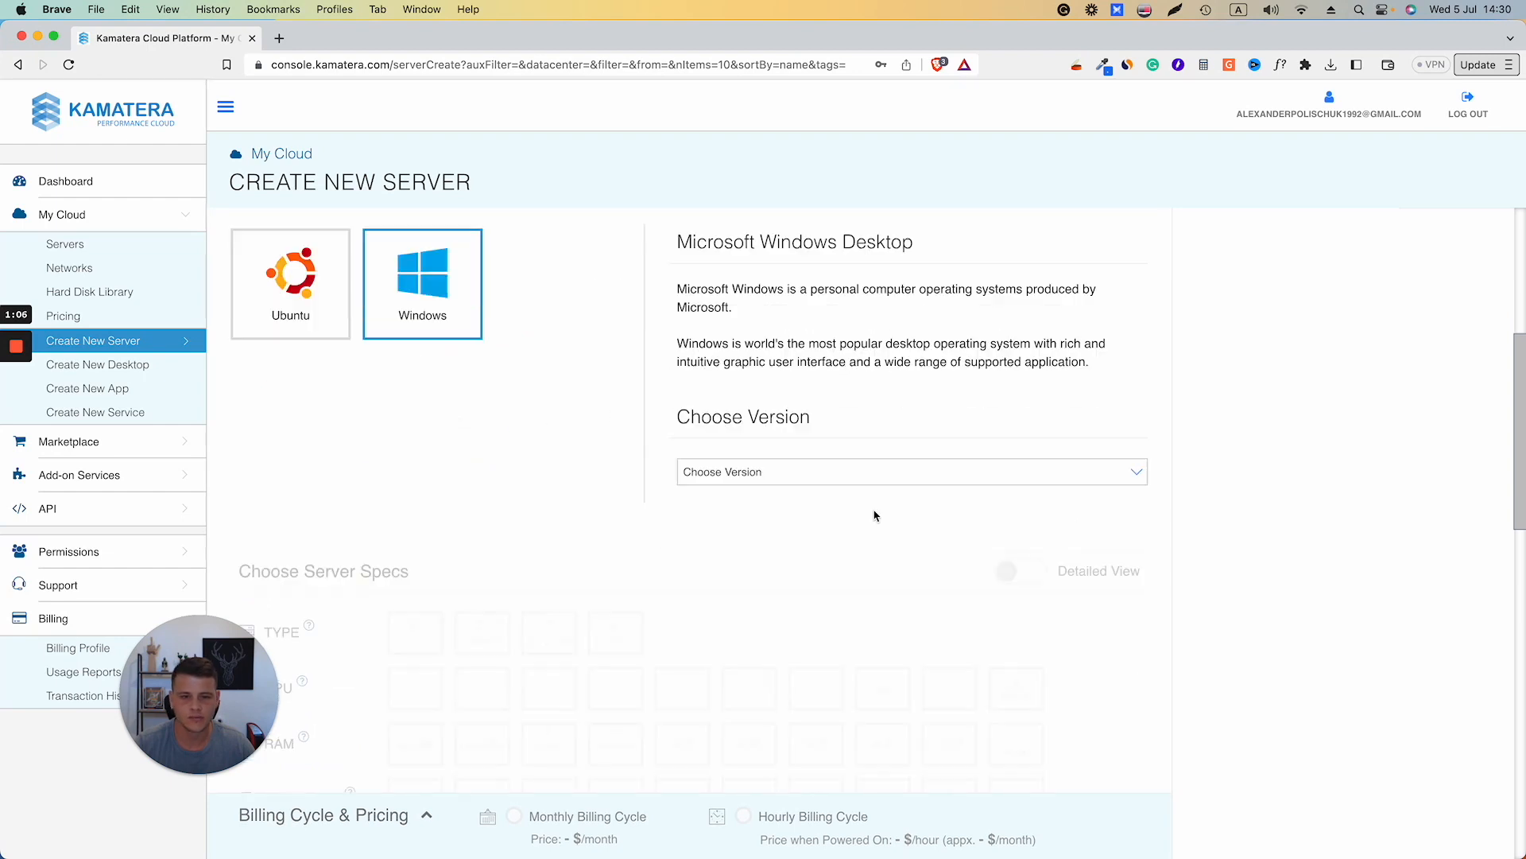
click(833, 473)
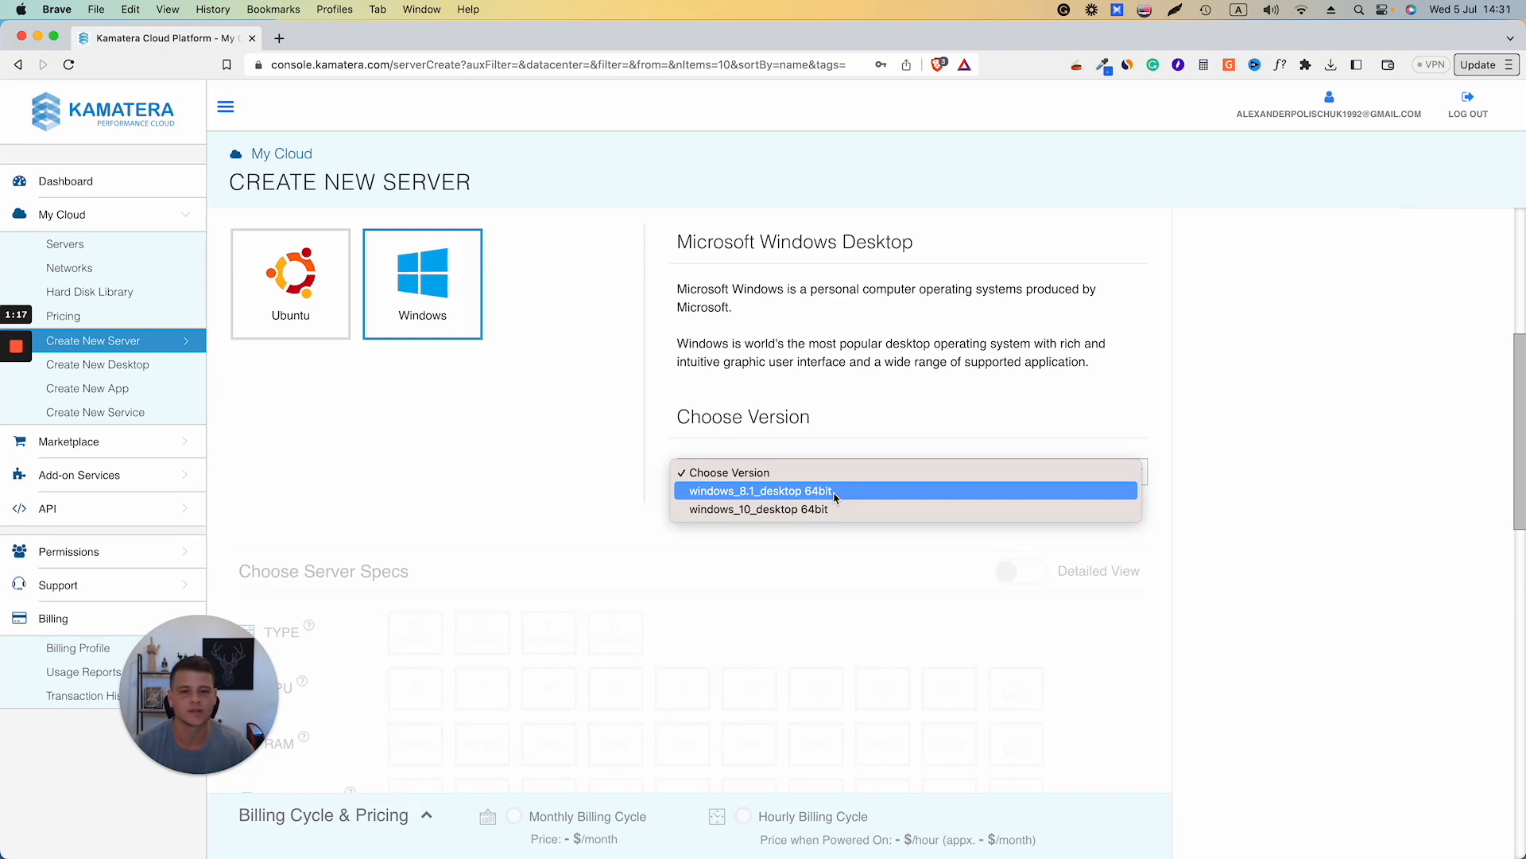
click(835, 492)
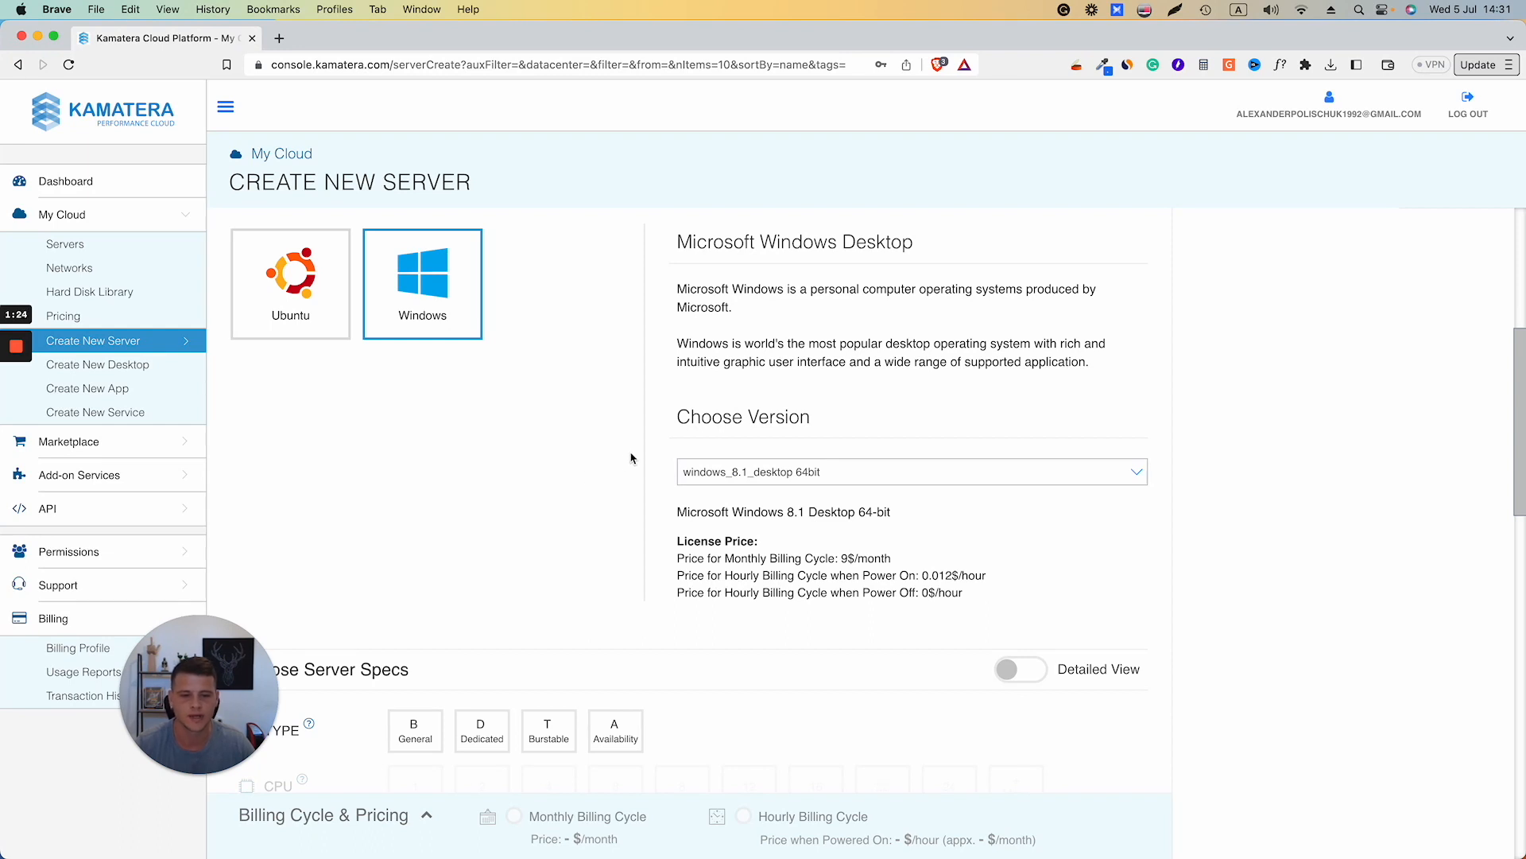
- Configure the server specs as type B General with 2 CPUs and 4GB of RAM
scroll(631, 457, down, 5)
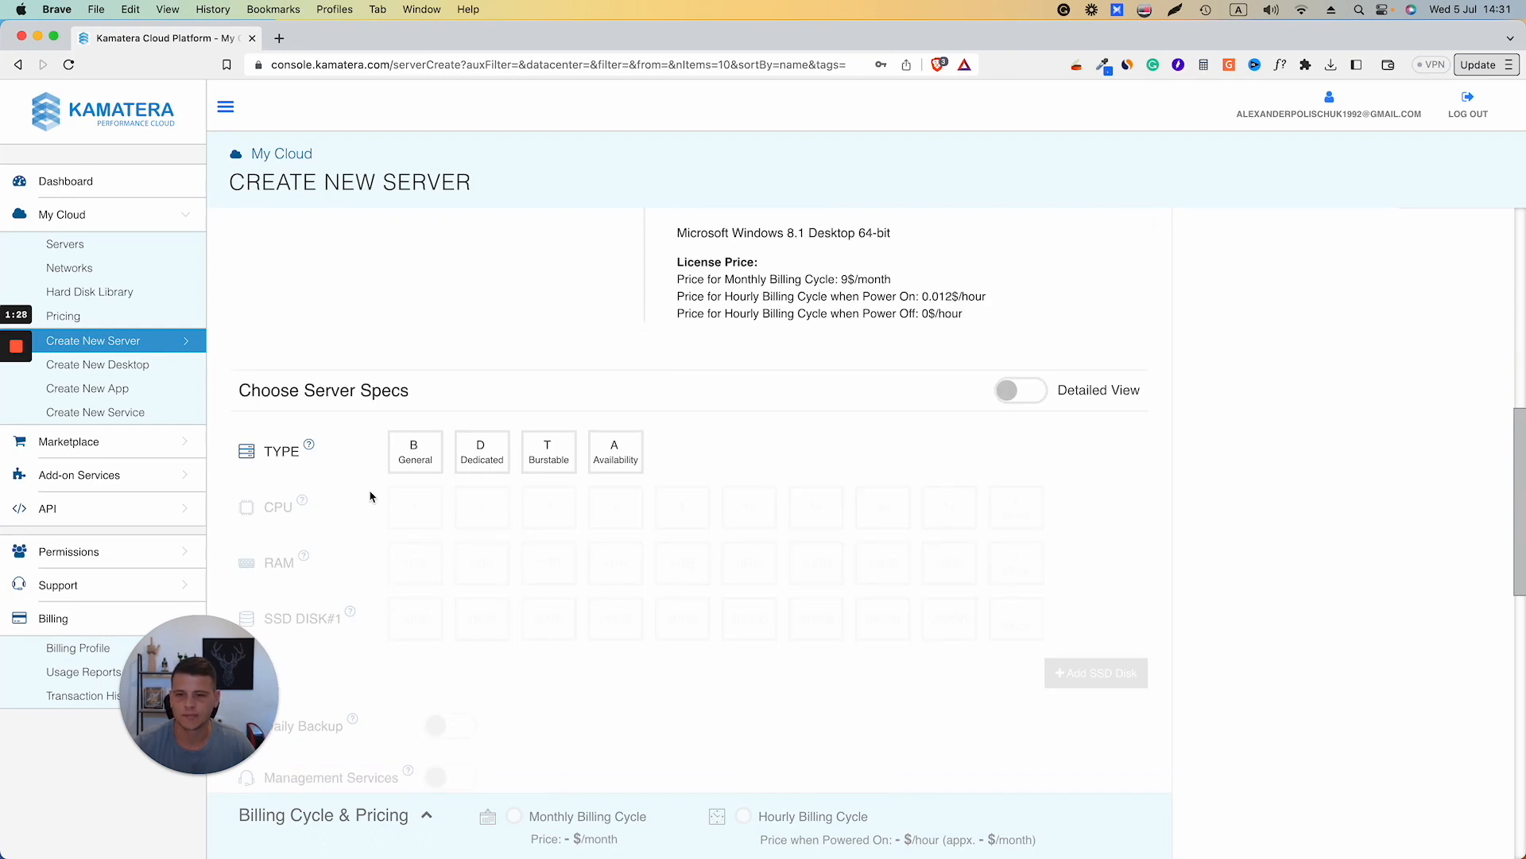
click(412, 466)
scroll(407, 493, down, 1)
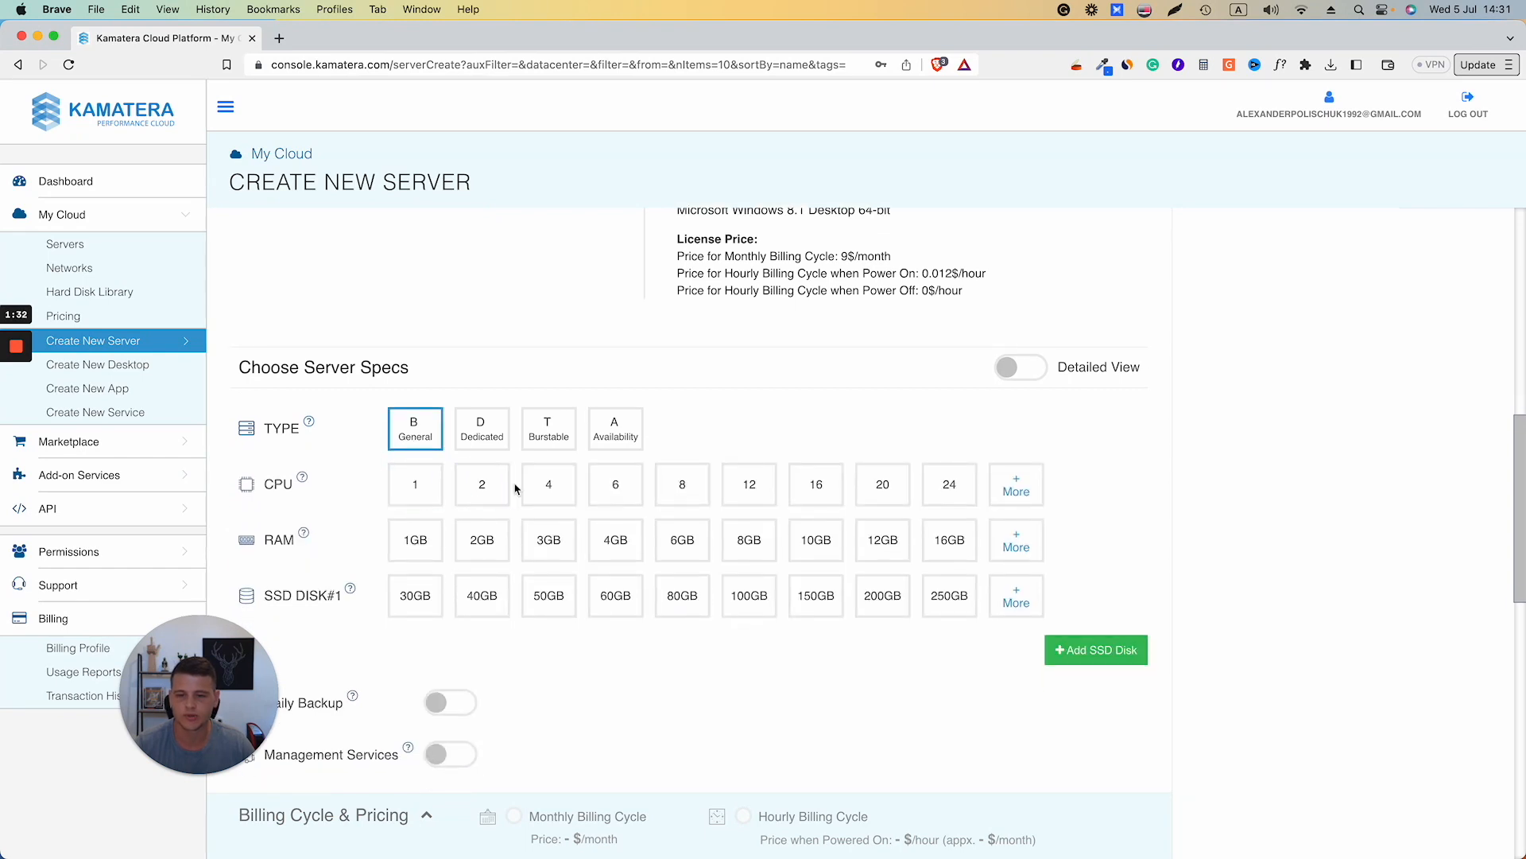
scroll(493, 481, down, 1)
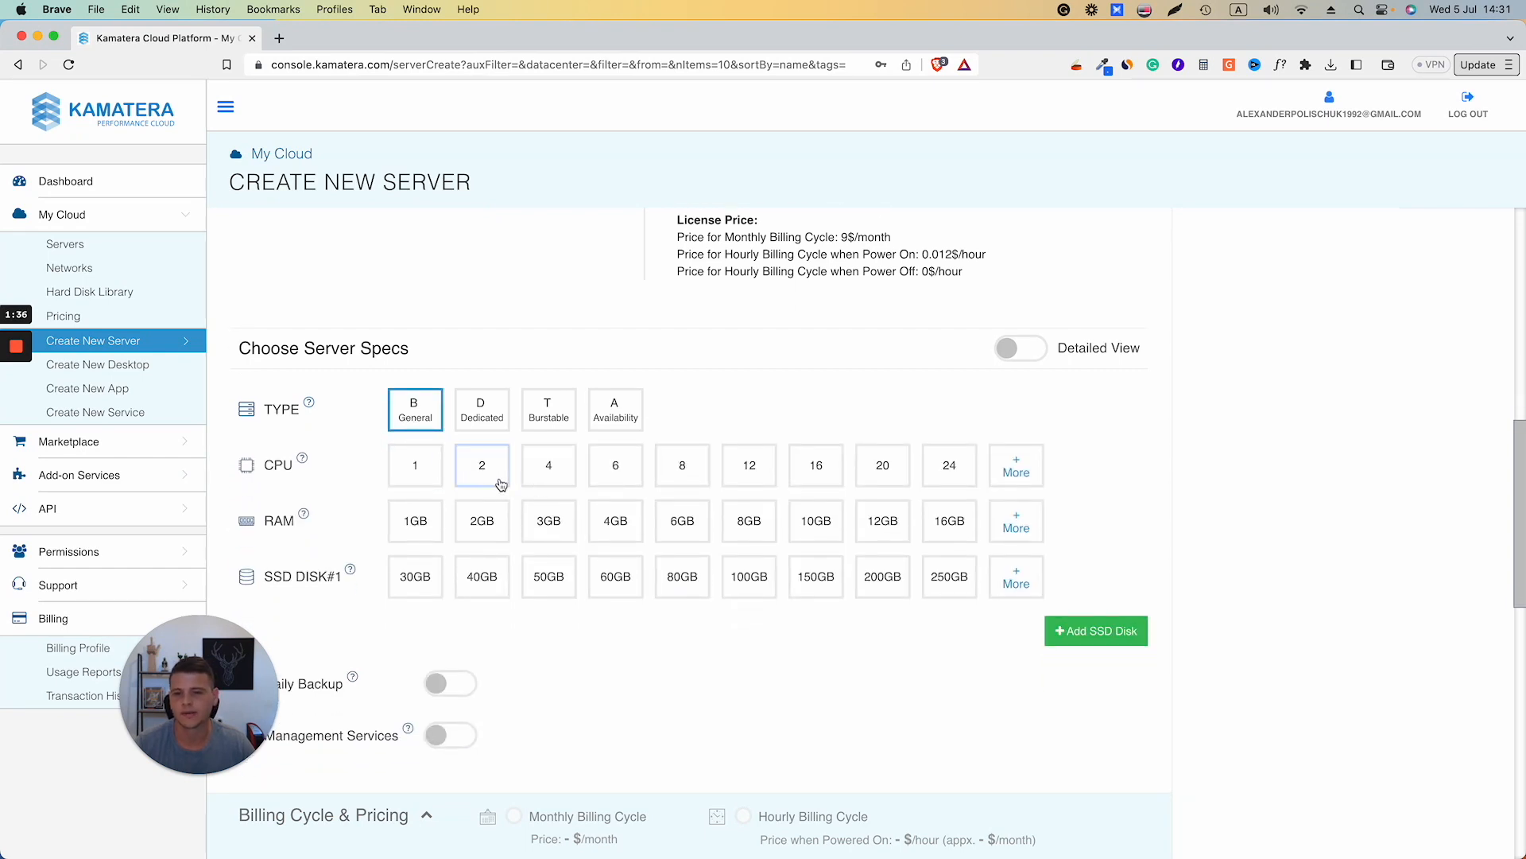
click(499, 482)
scroll(414, 517, down, 1)
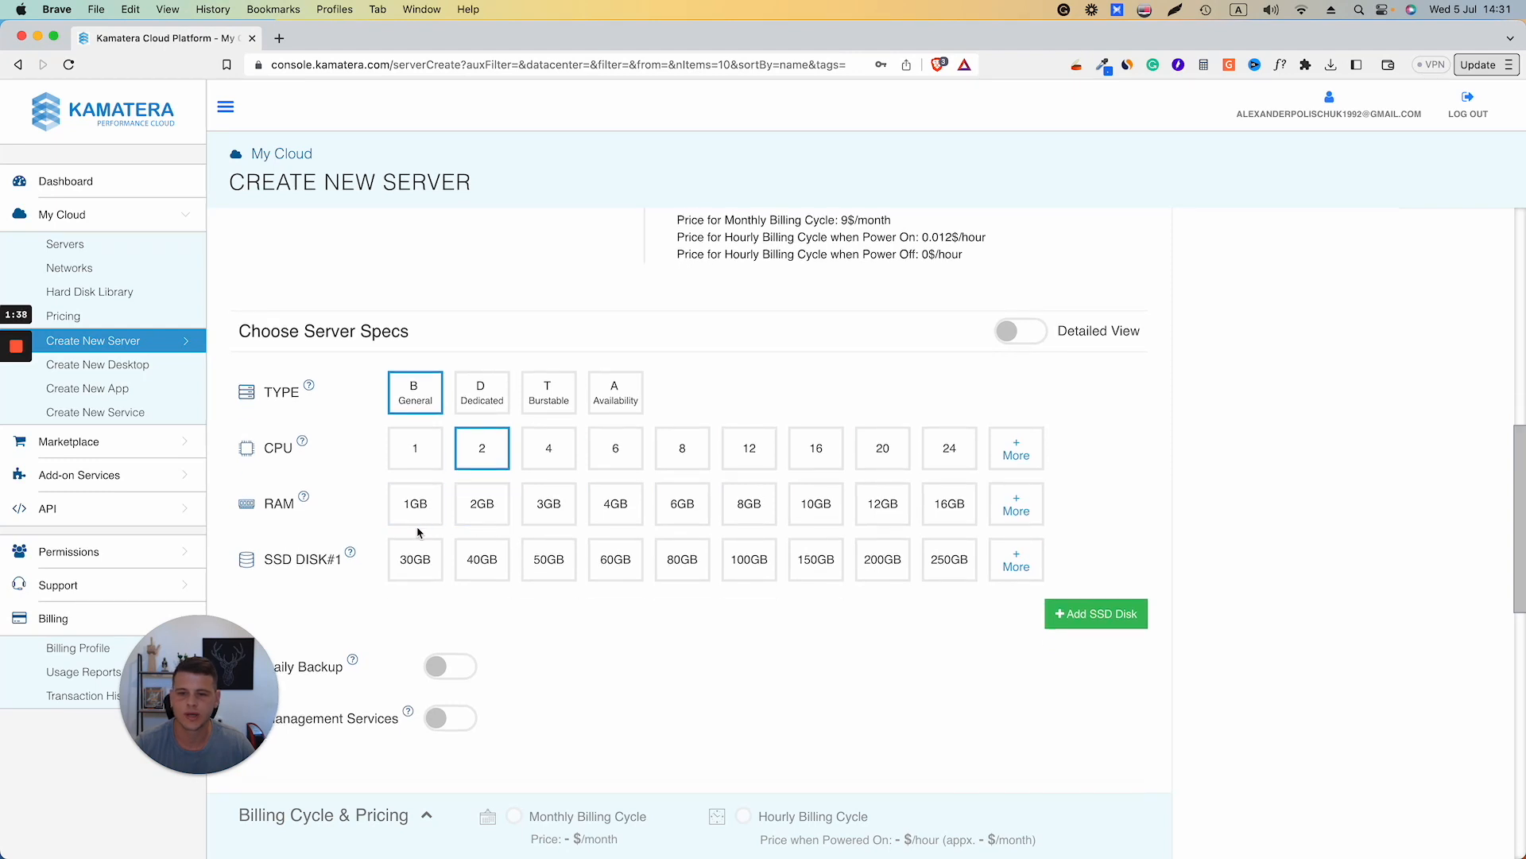
click(604, 518)
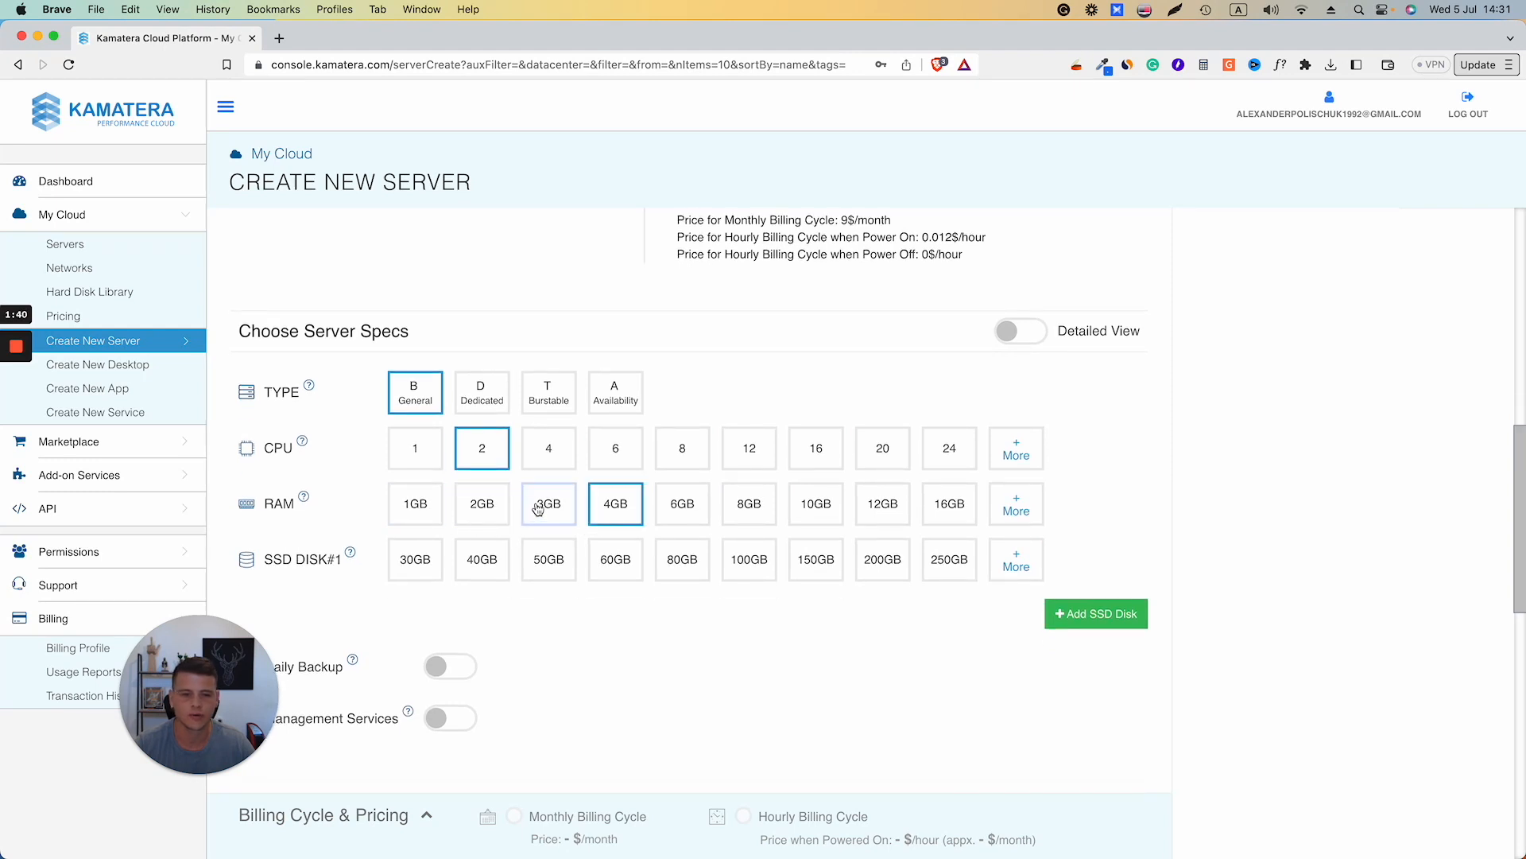
- Choose a 30GB size for SSD disk #1 and select the hourly billing cycle
scroll(445, 549, down, 1)
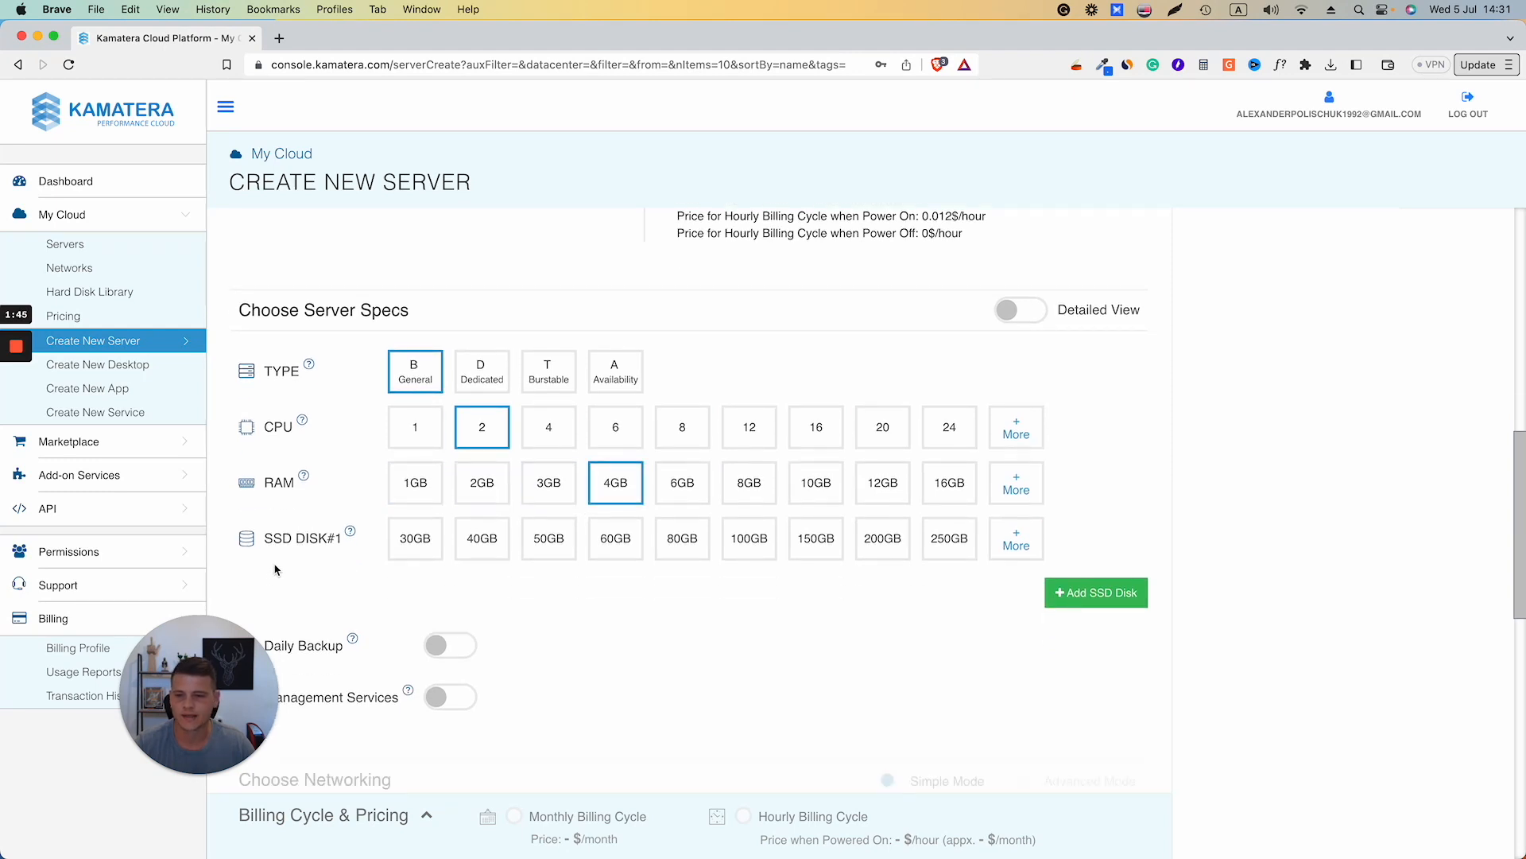
scroll(363, 555, down, 1)
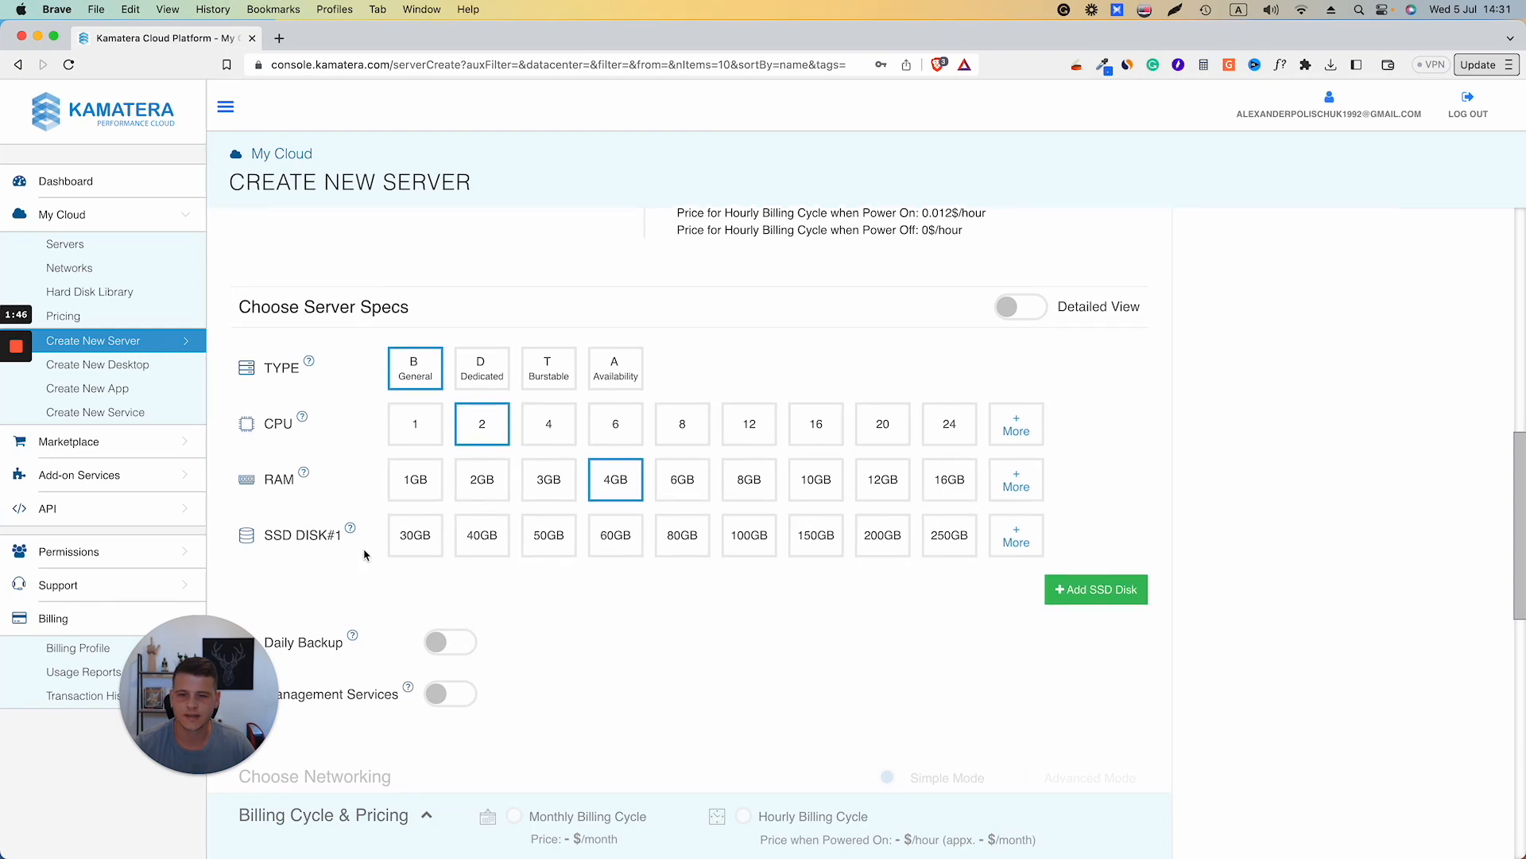
click(420, 549)
scroll(596, 520, down, 3)
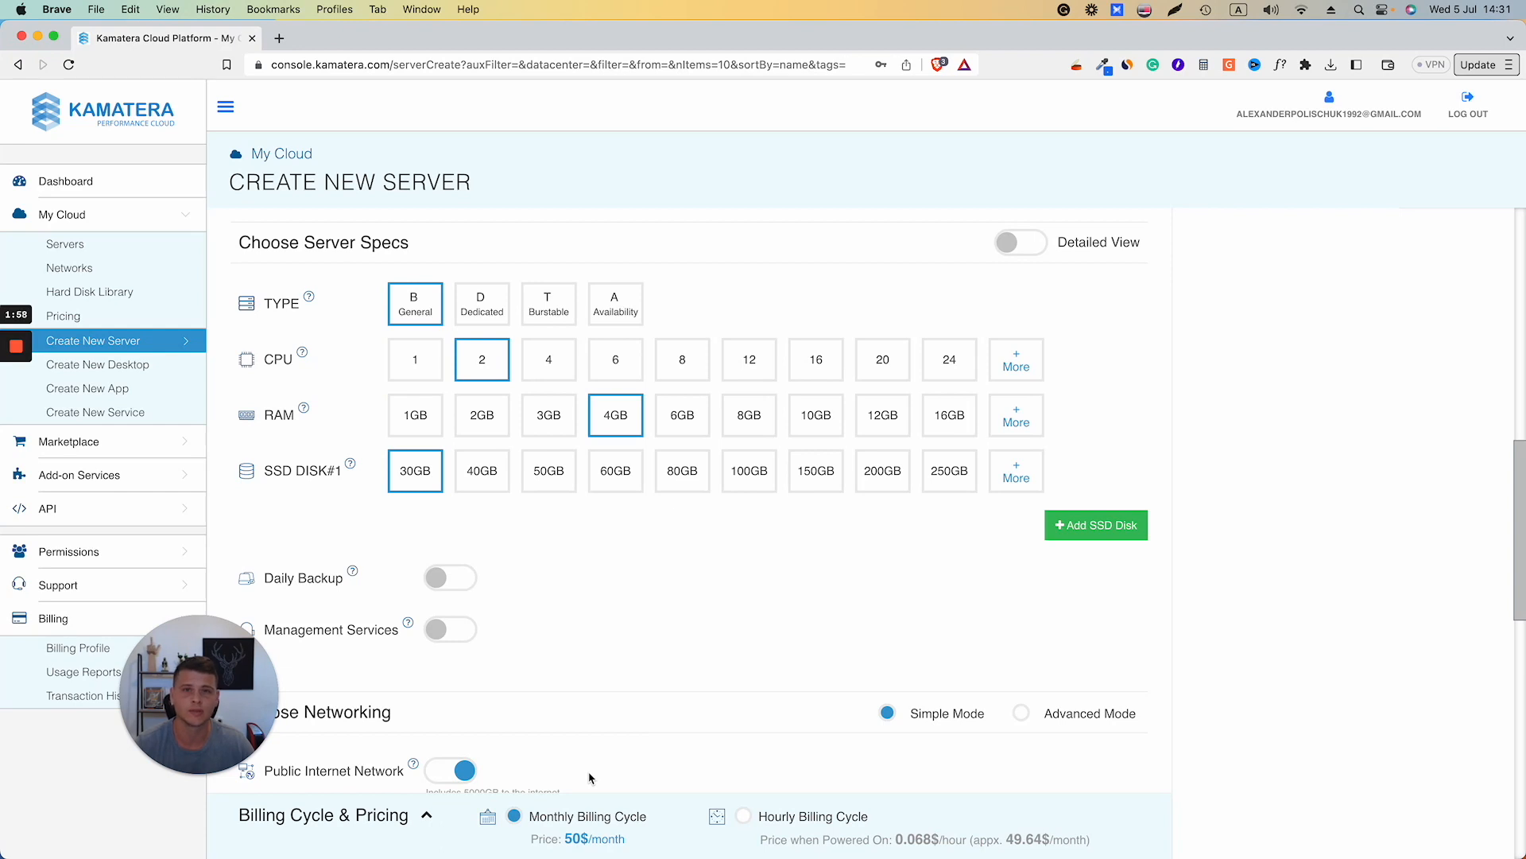
click(742, 818)
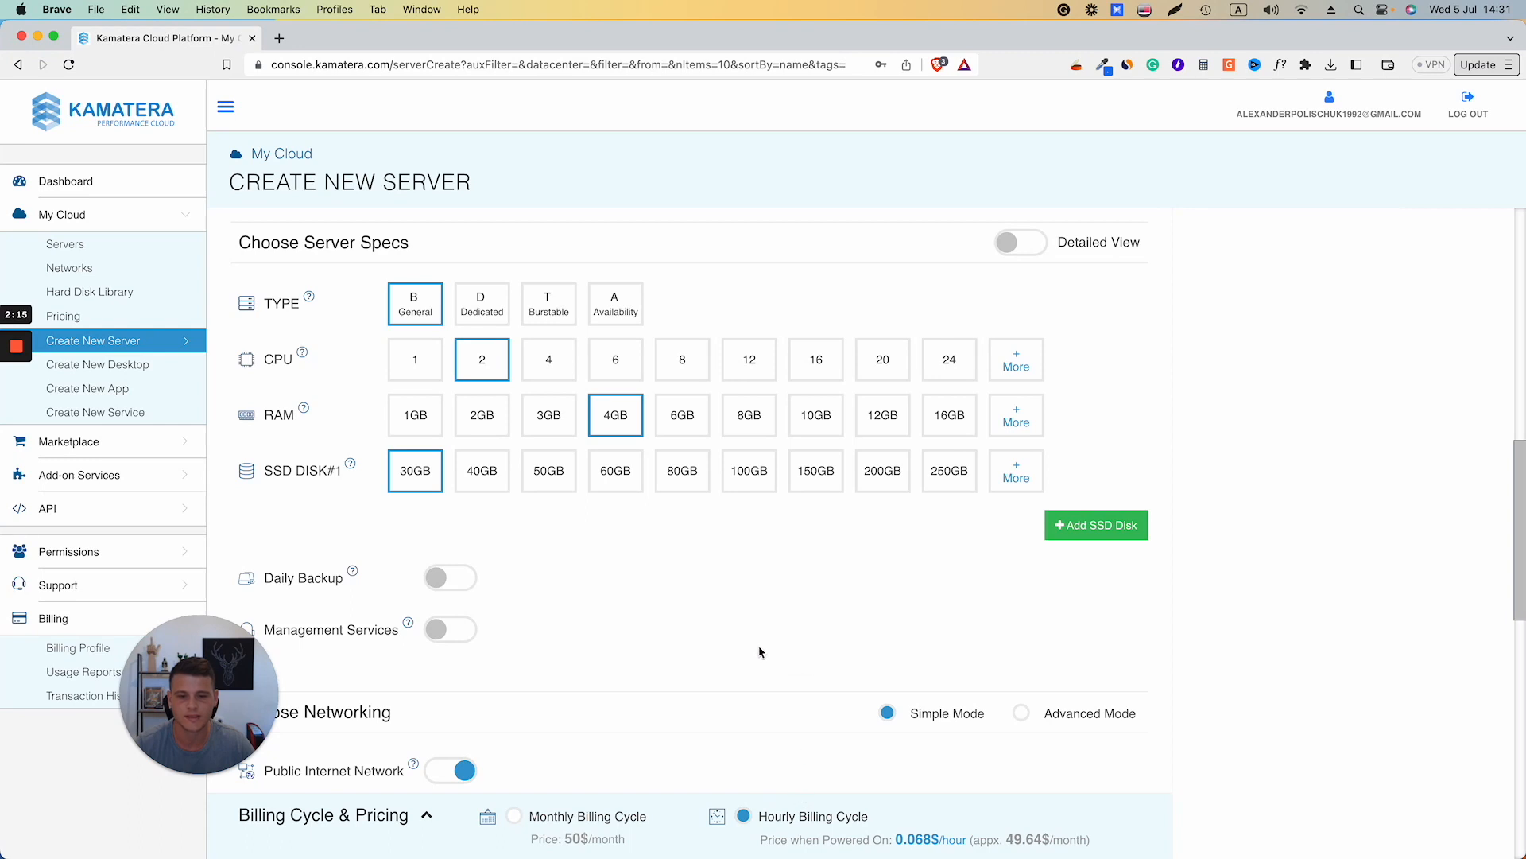
- Fill in and validate the server password, name the server fbprofile2, and create it
scroll(909, 818, down, 1)
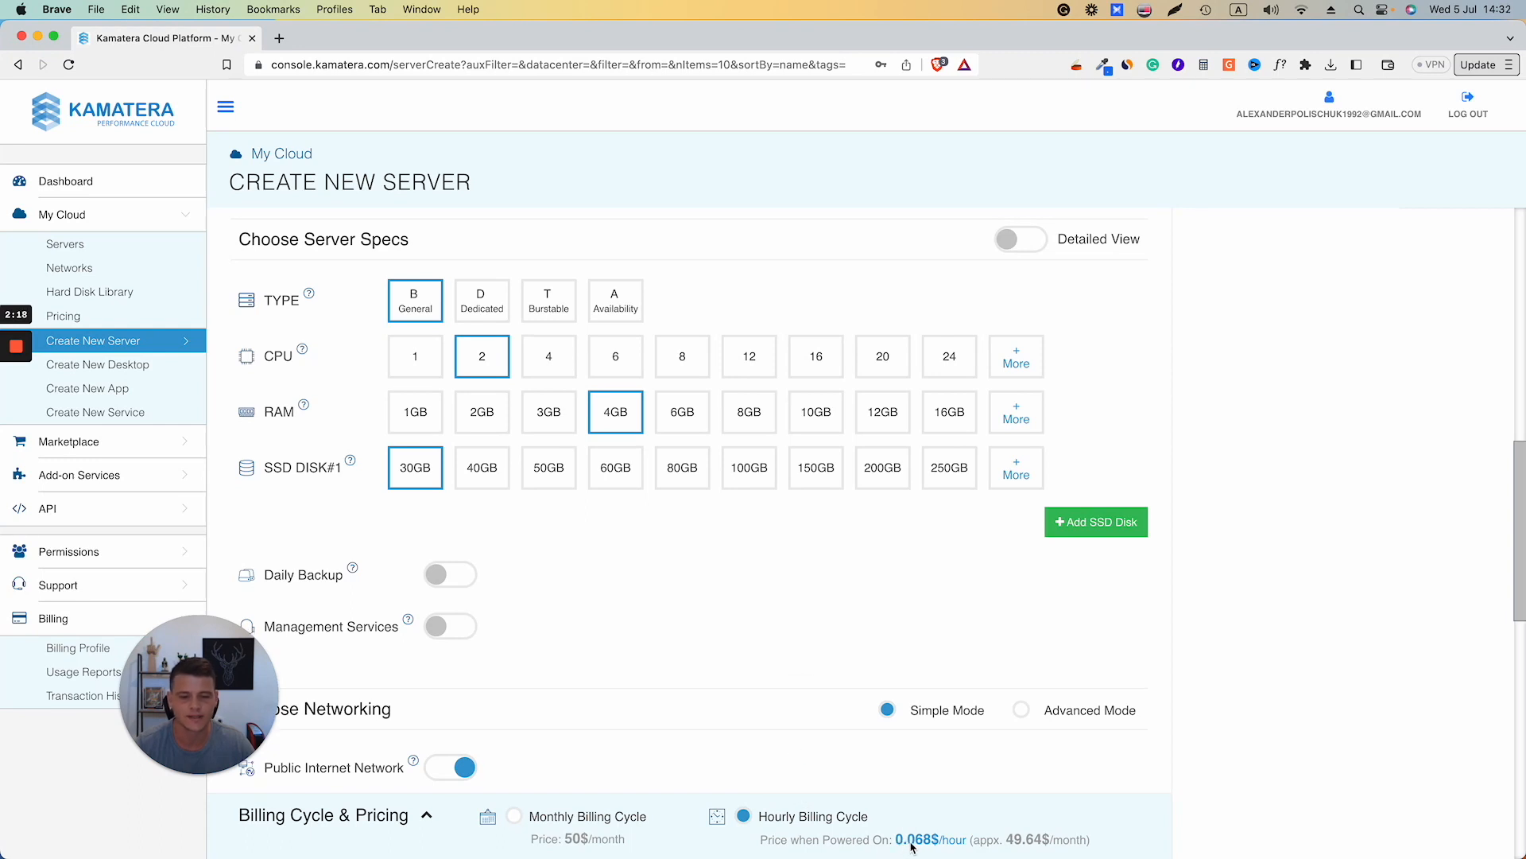
scroll(789, 700, down, 3)
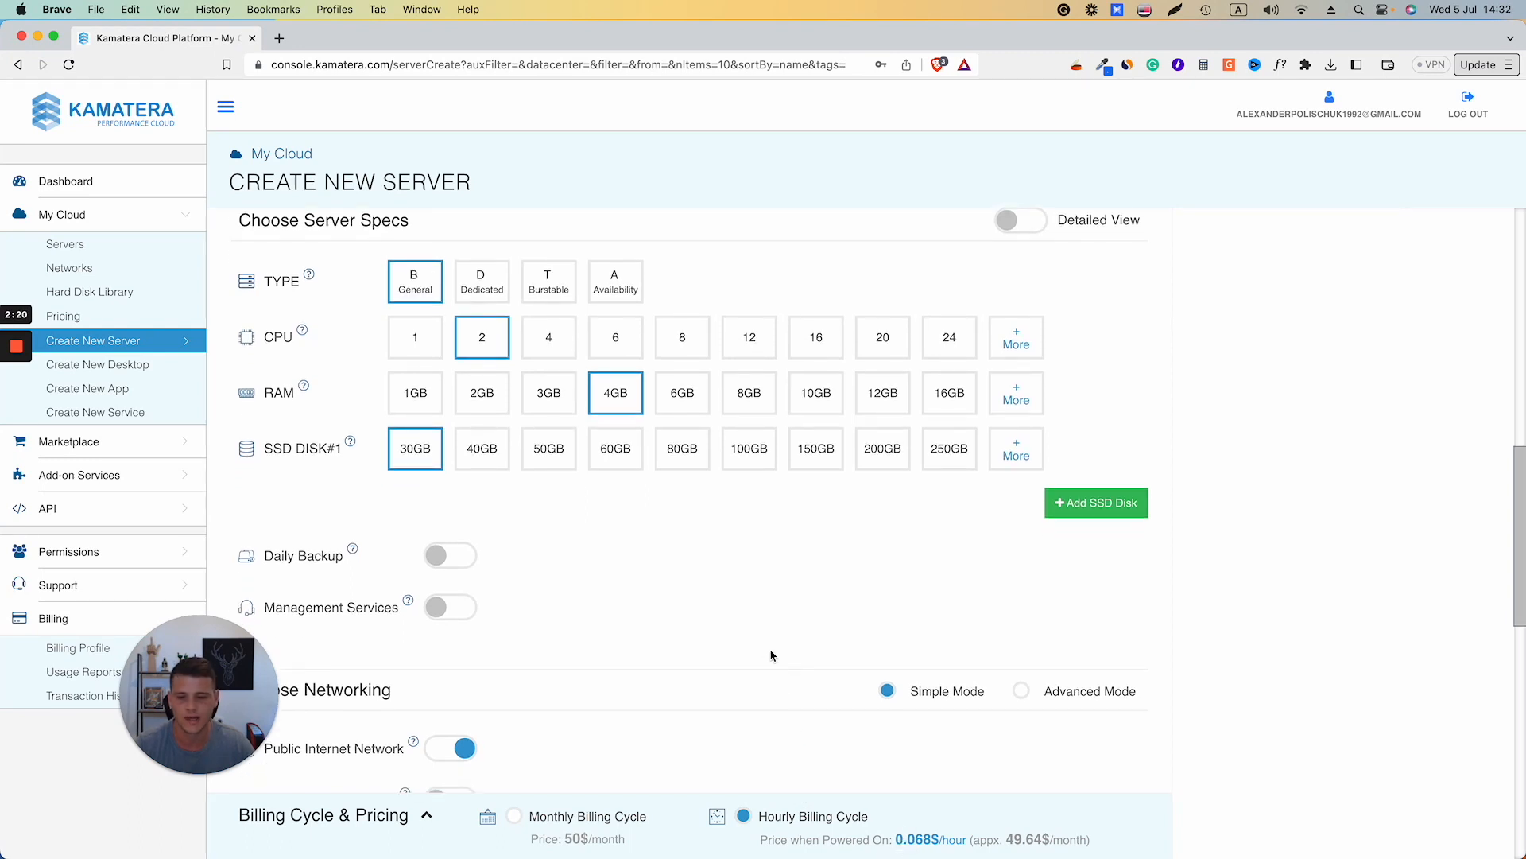
scroll(787, 608, down, 8)
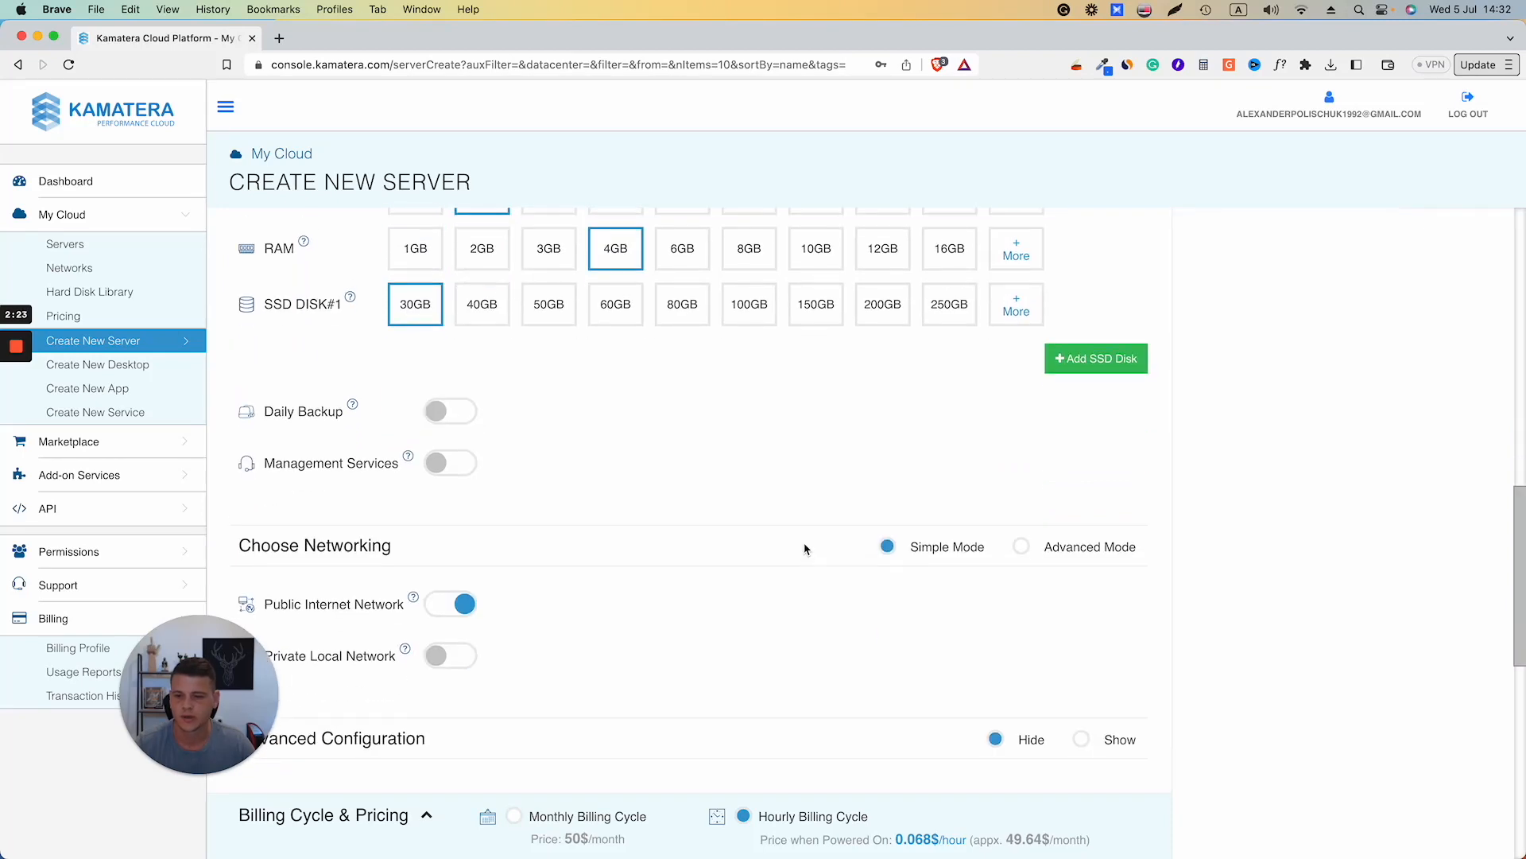
scroll(847, 486, down, 5)
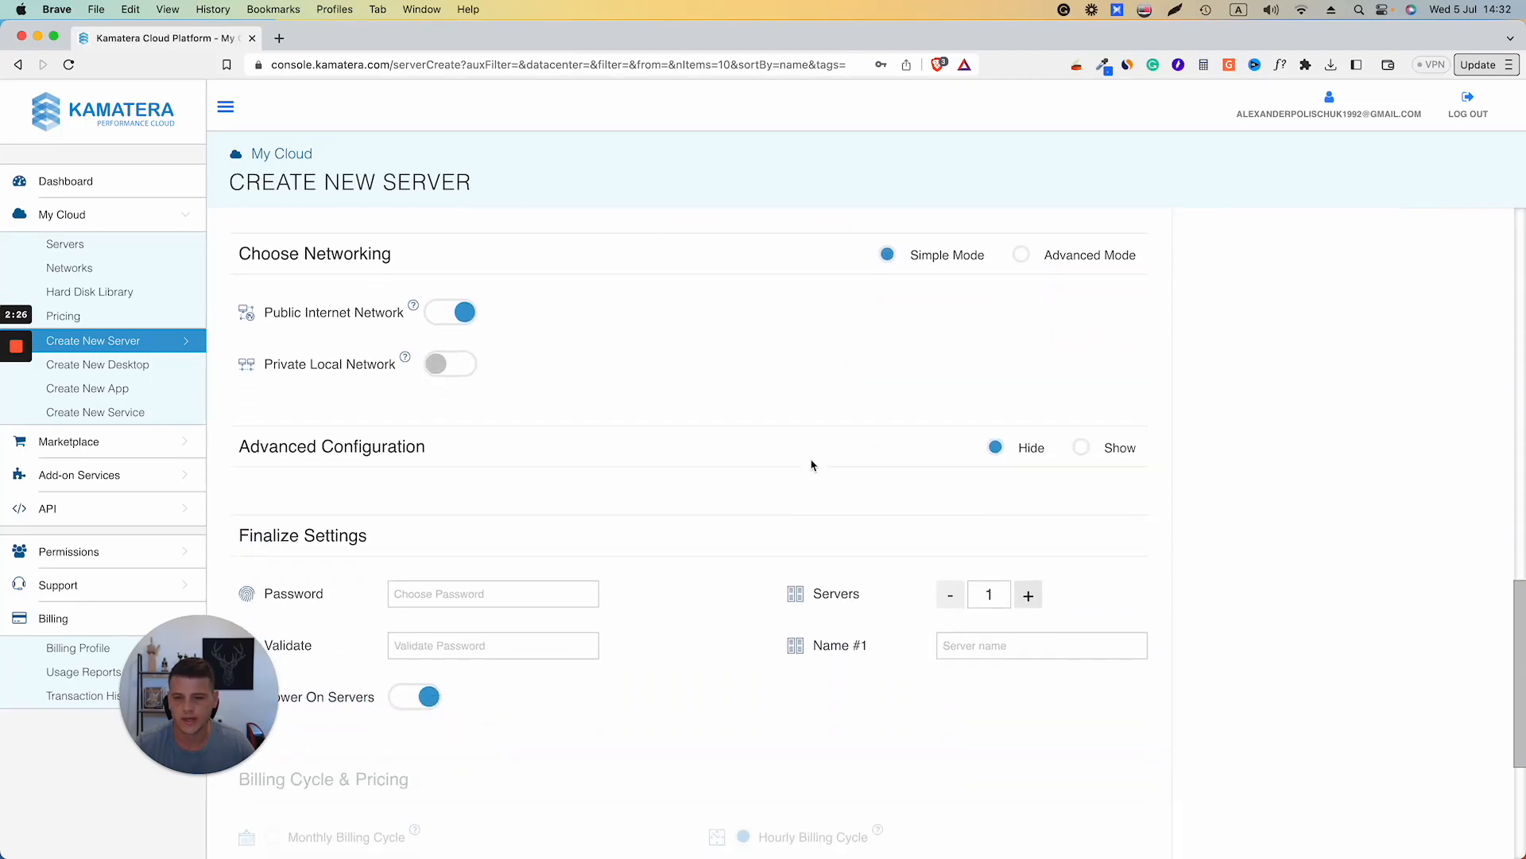
scroll(682, 522, down, 4)
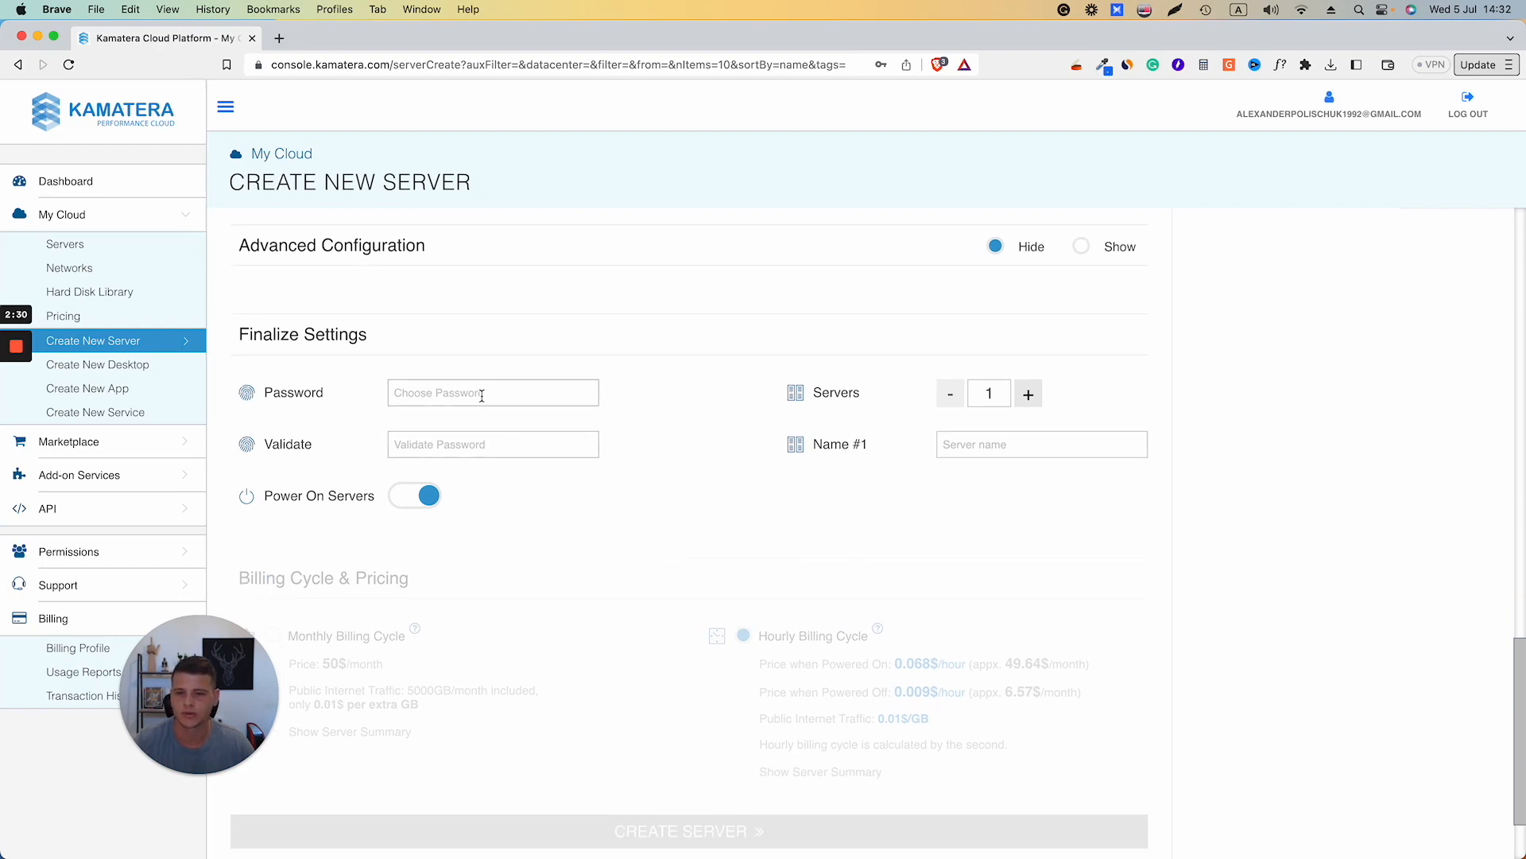
click(974, 446)
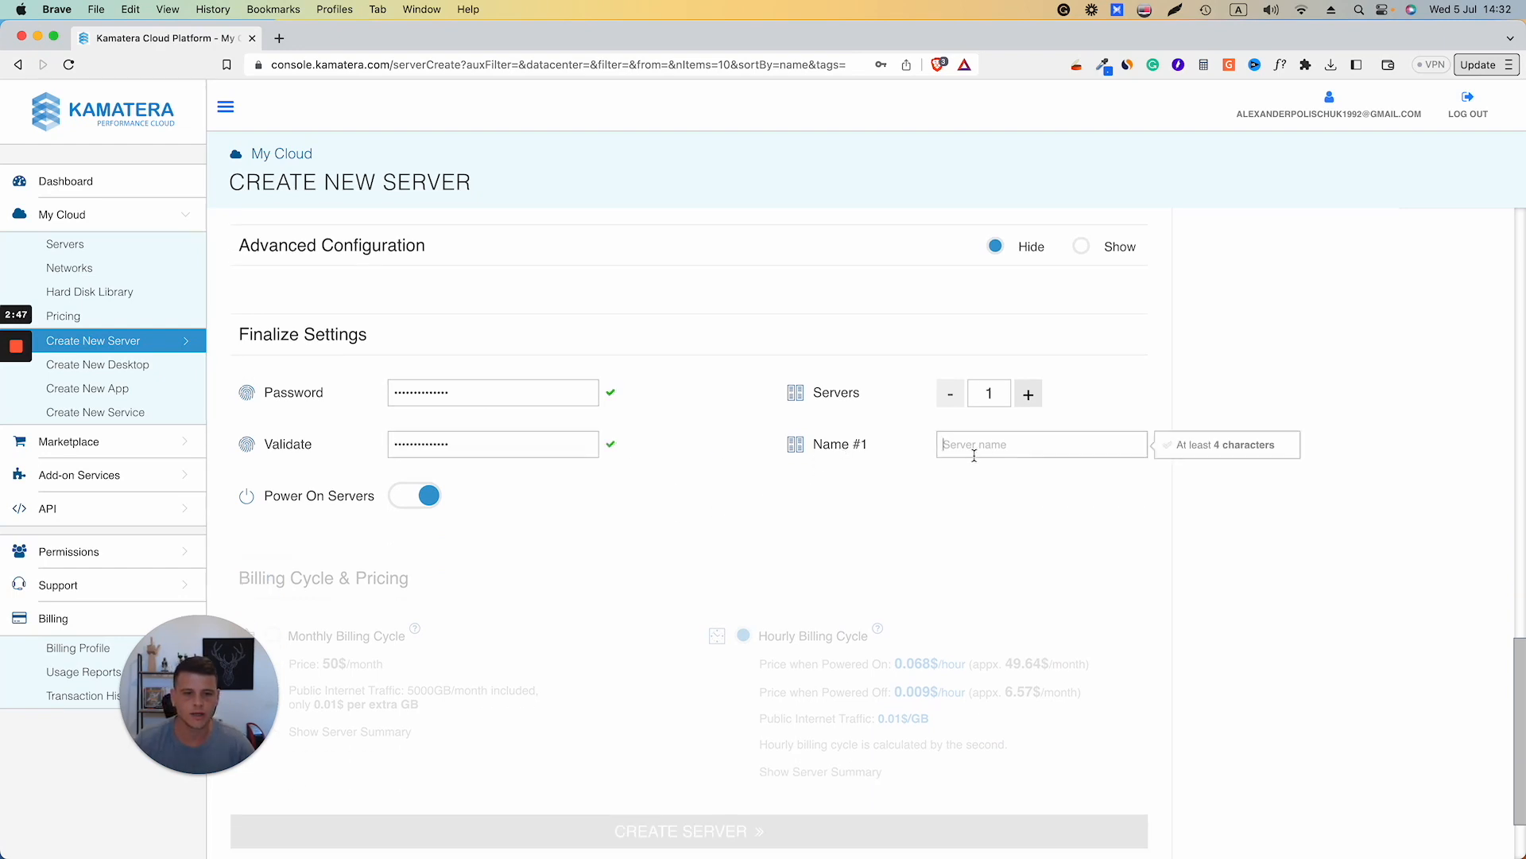
text(fb)
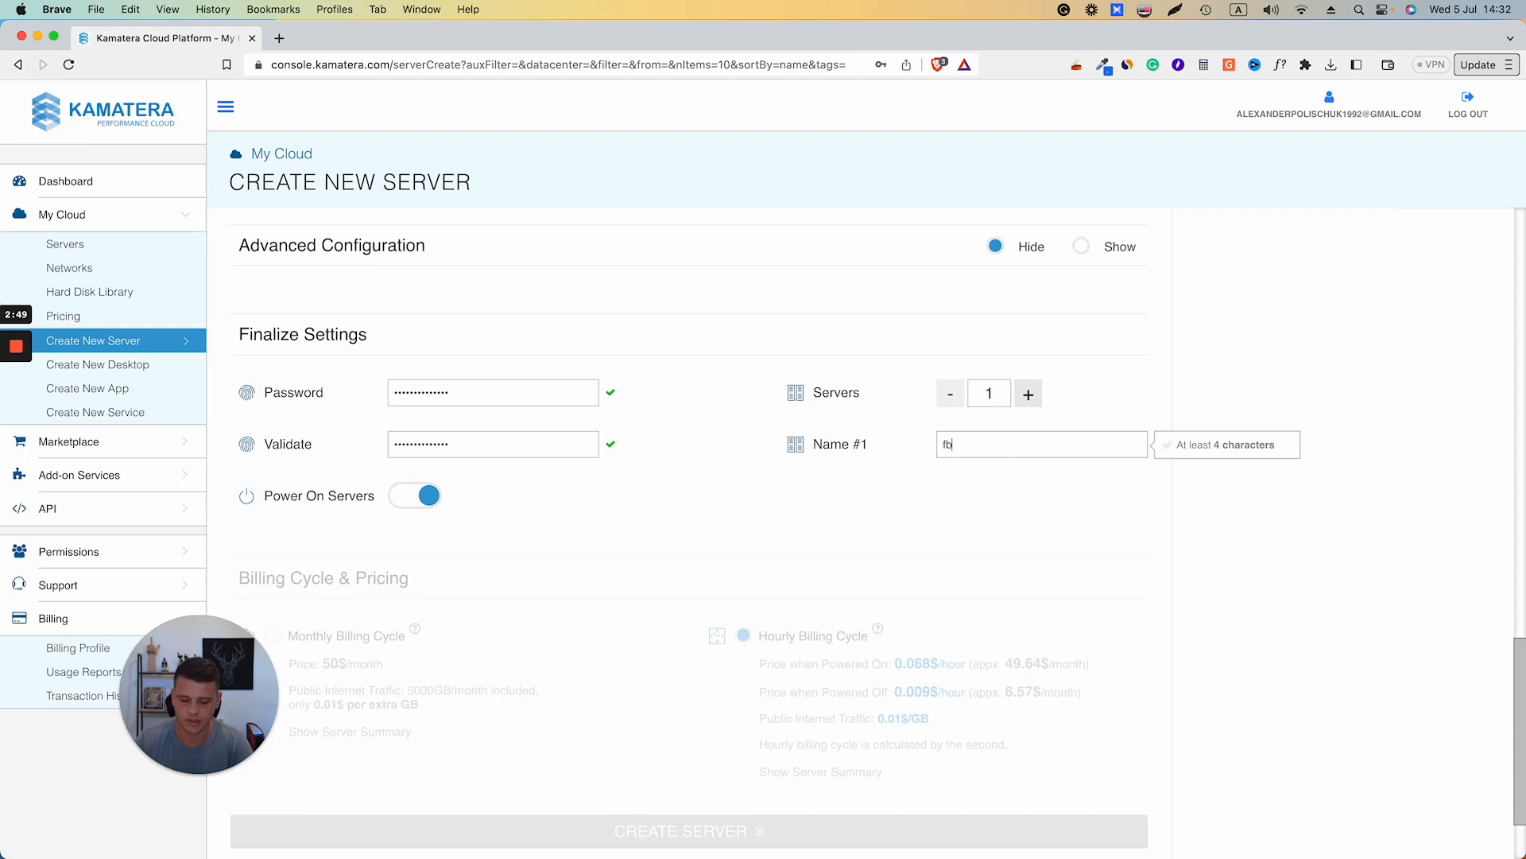
text(profile2)
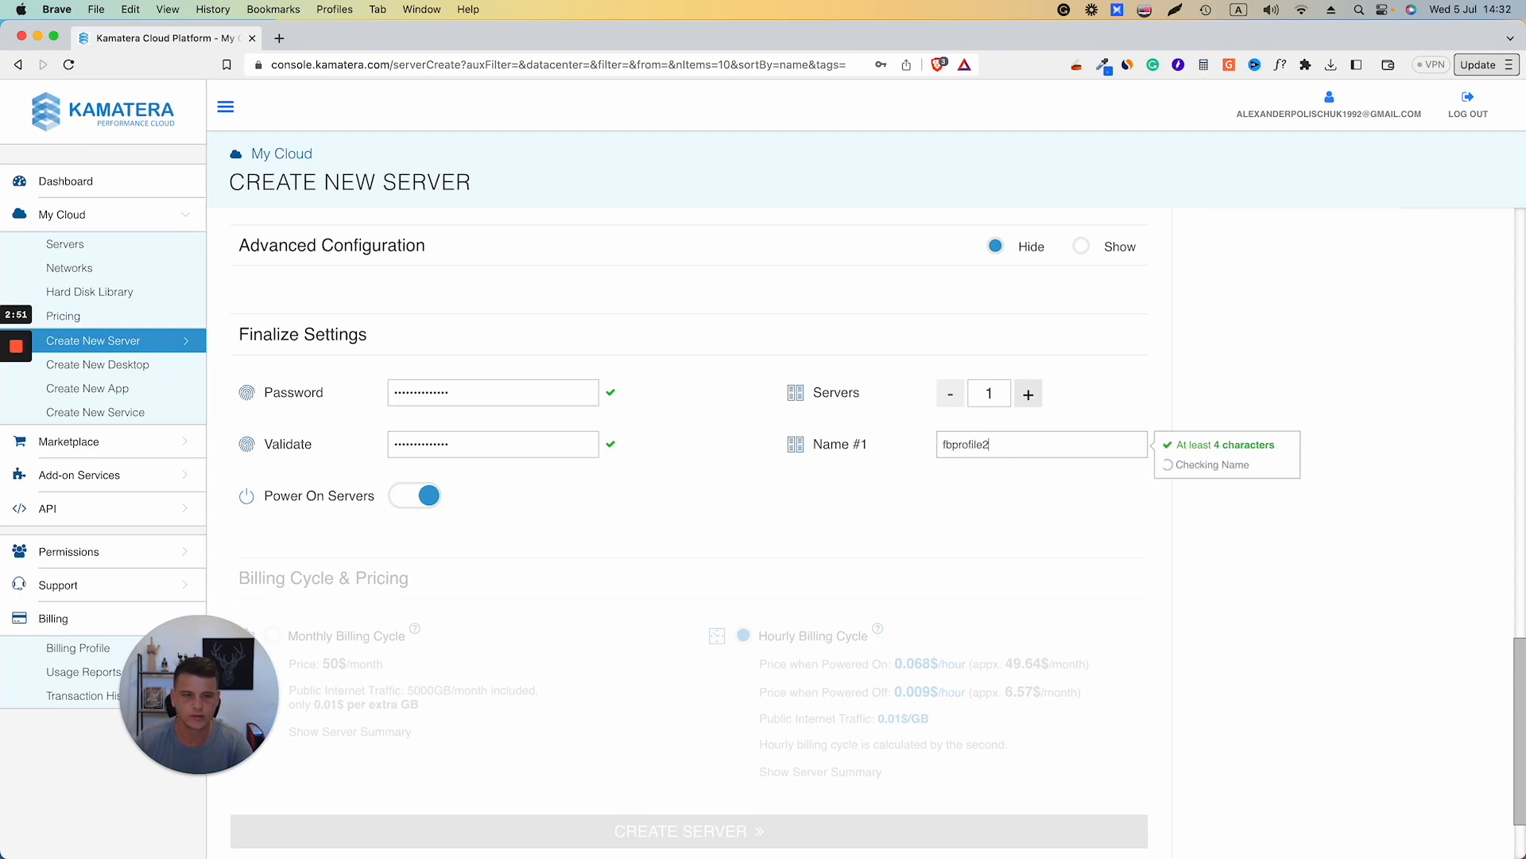
scroll(801, 535, down, 1)
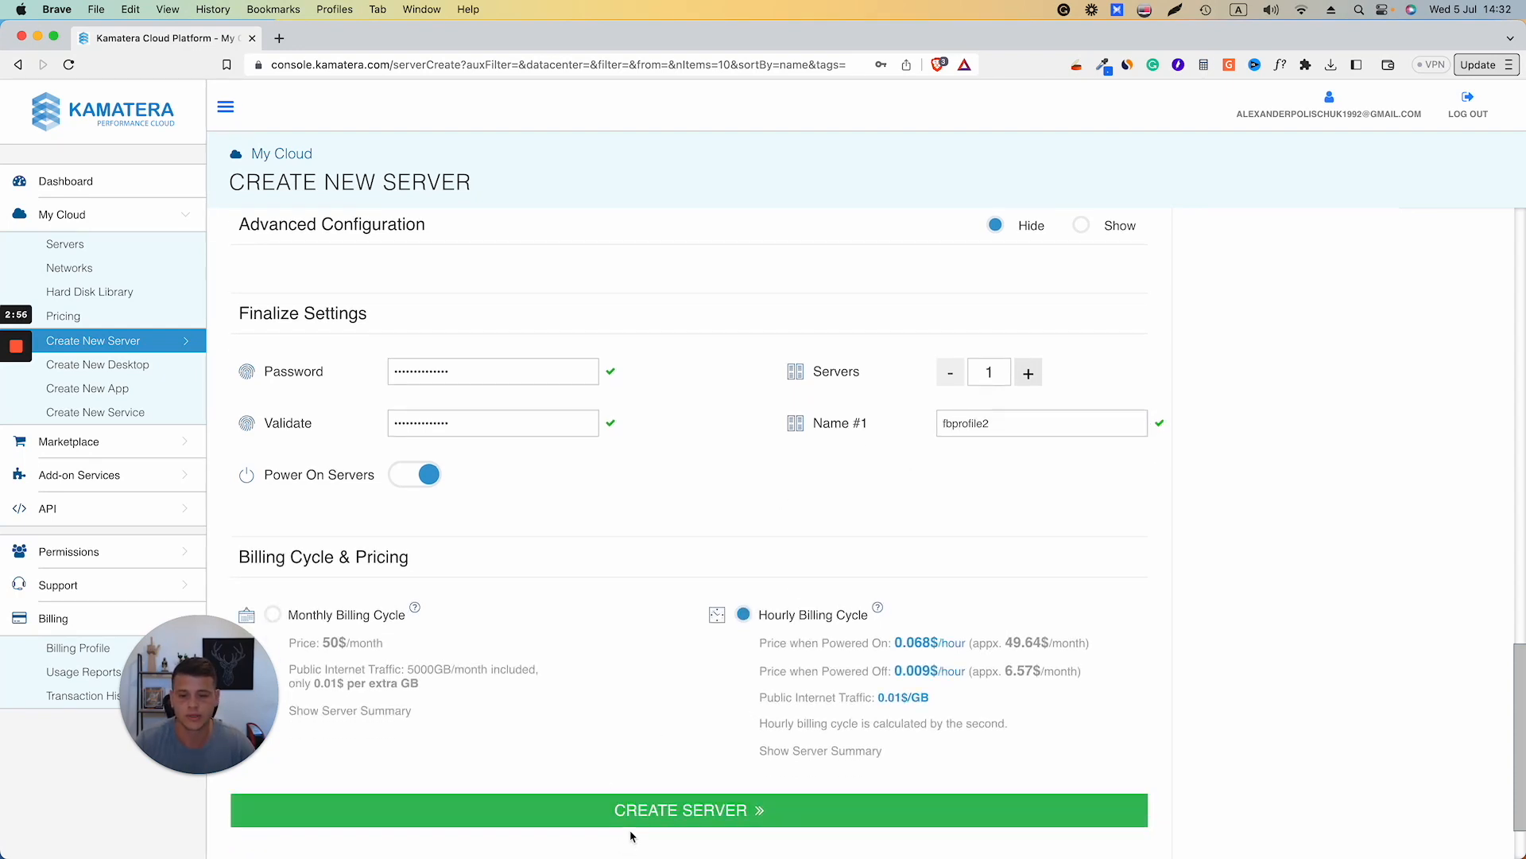
click(652, 809)
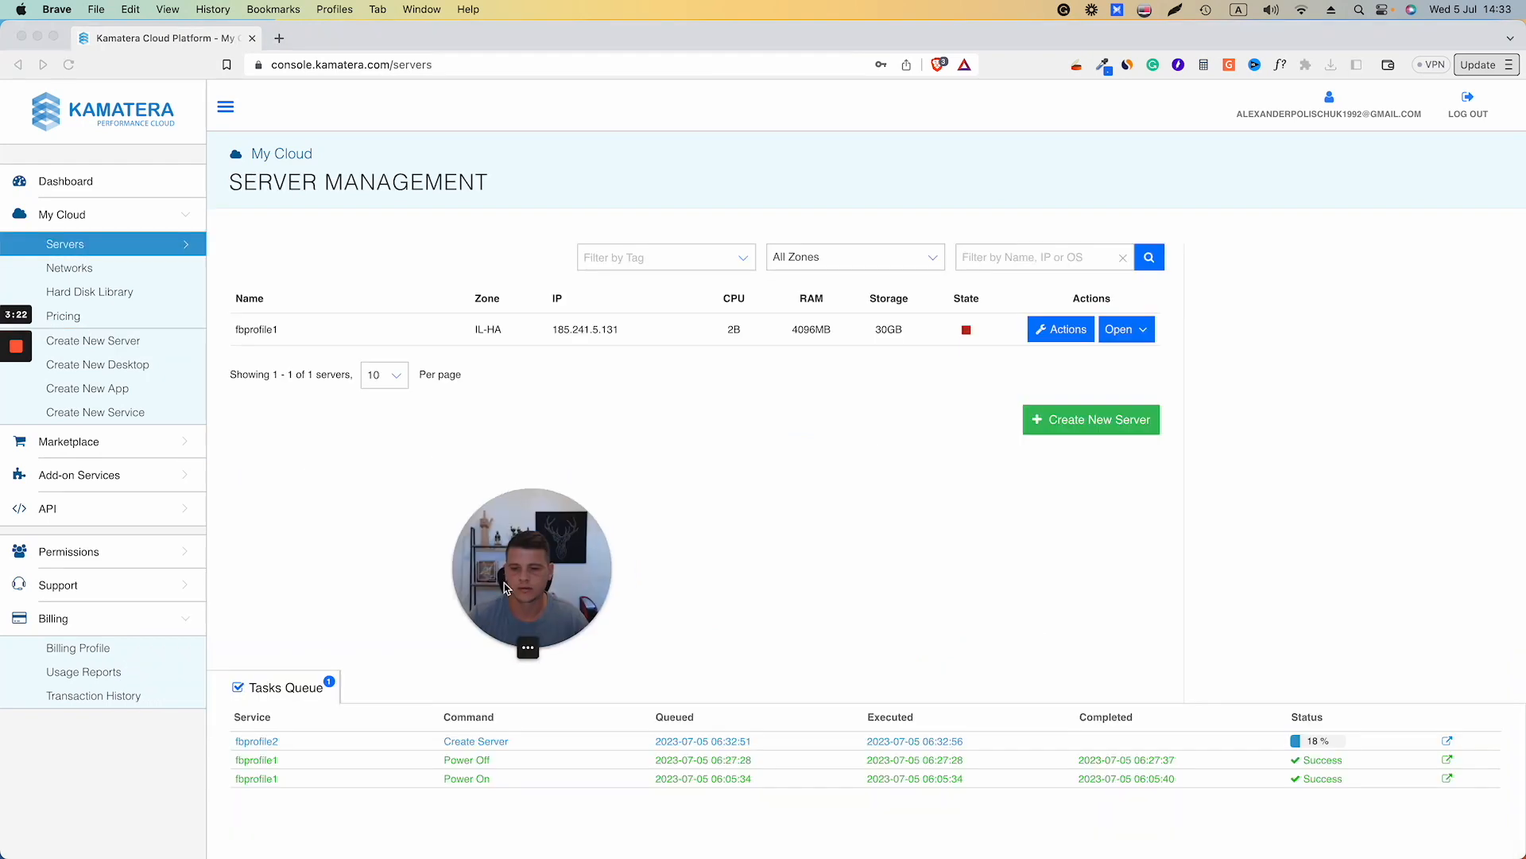
drag(504, 584, 491, 588)
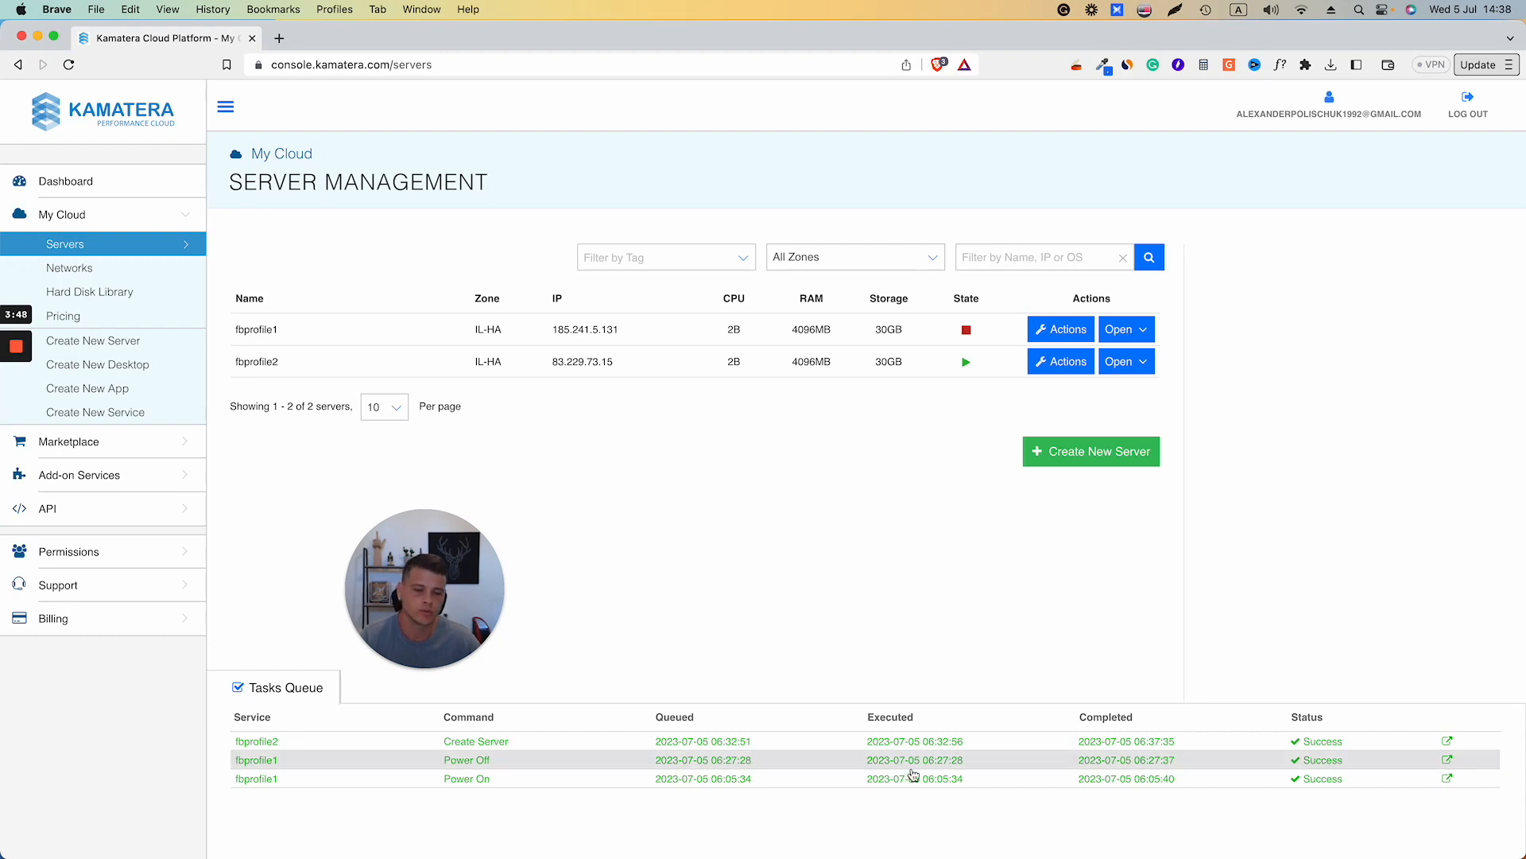
- Switch to Microsoft Remote Desktop and move its window below the server list
key(super+Tab)
drag(629, 176, 624, 165)
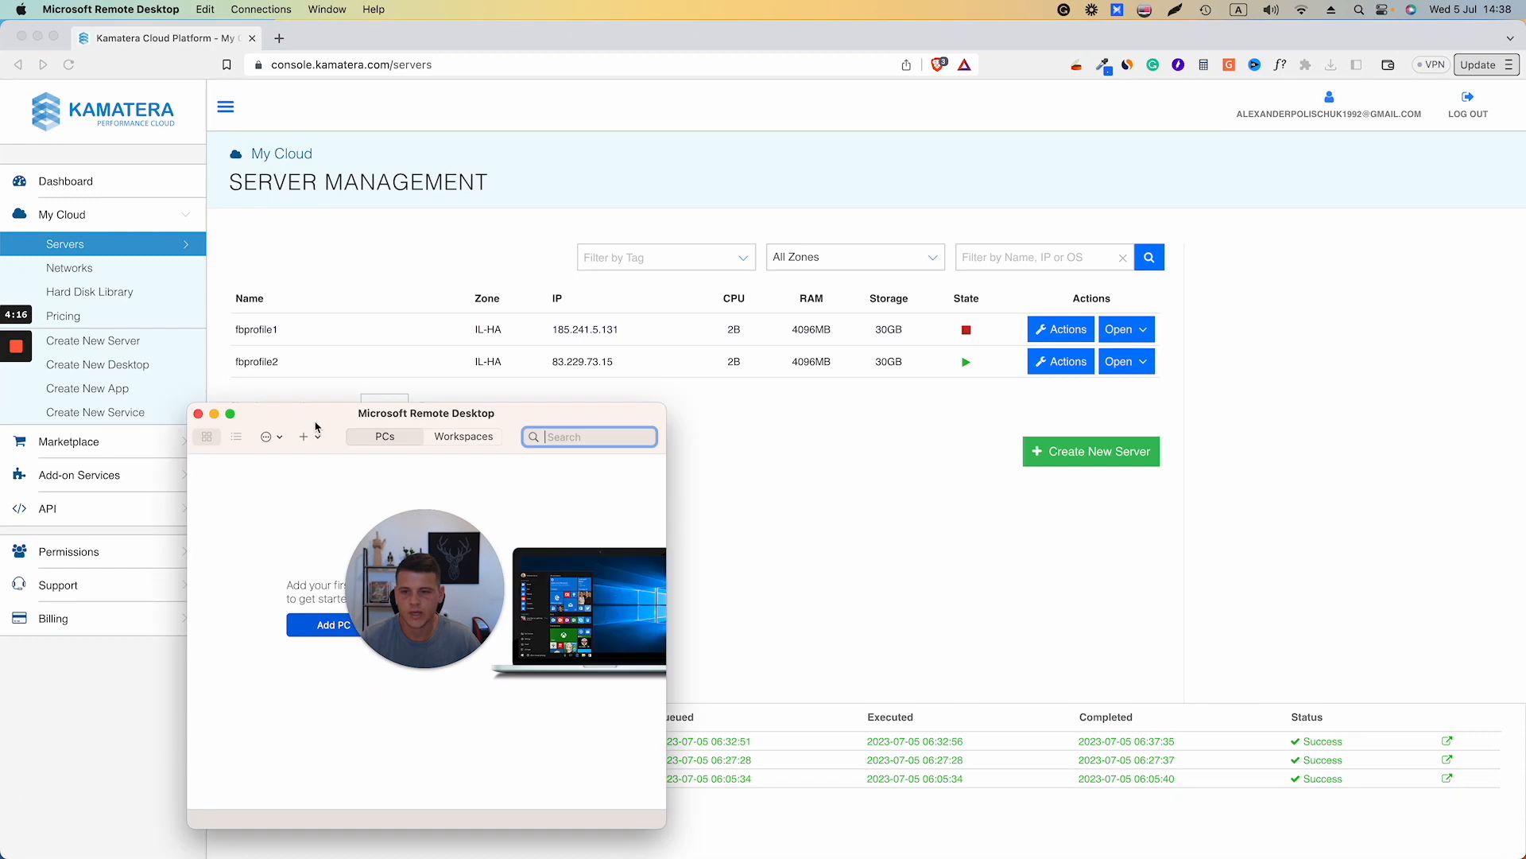
drag(338, 444, 795, 407)
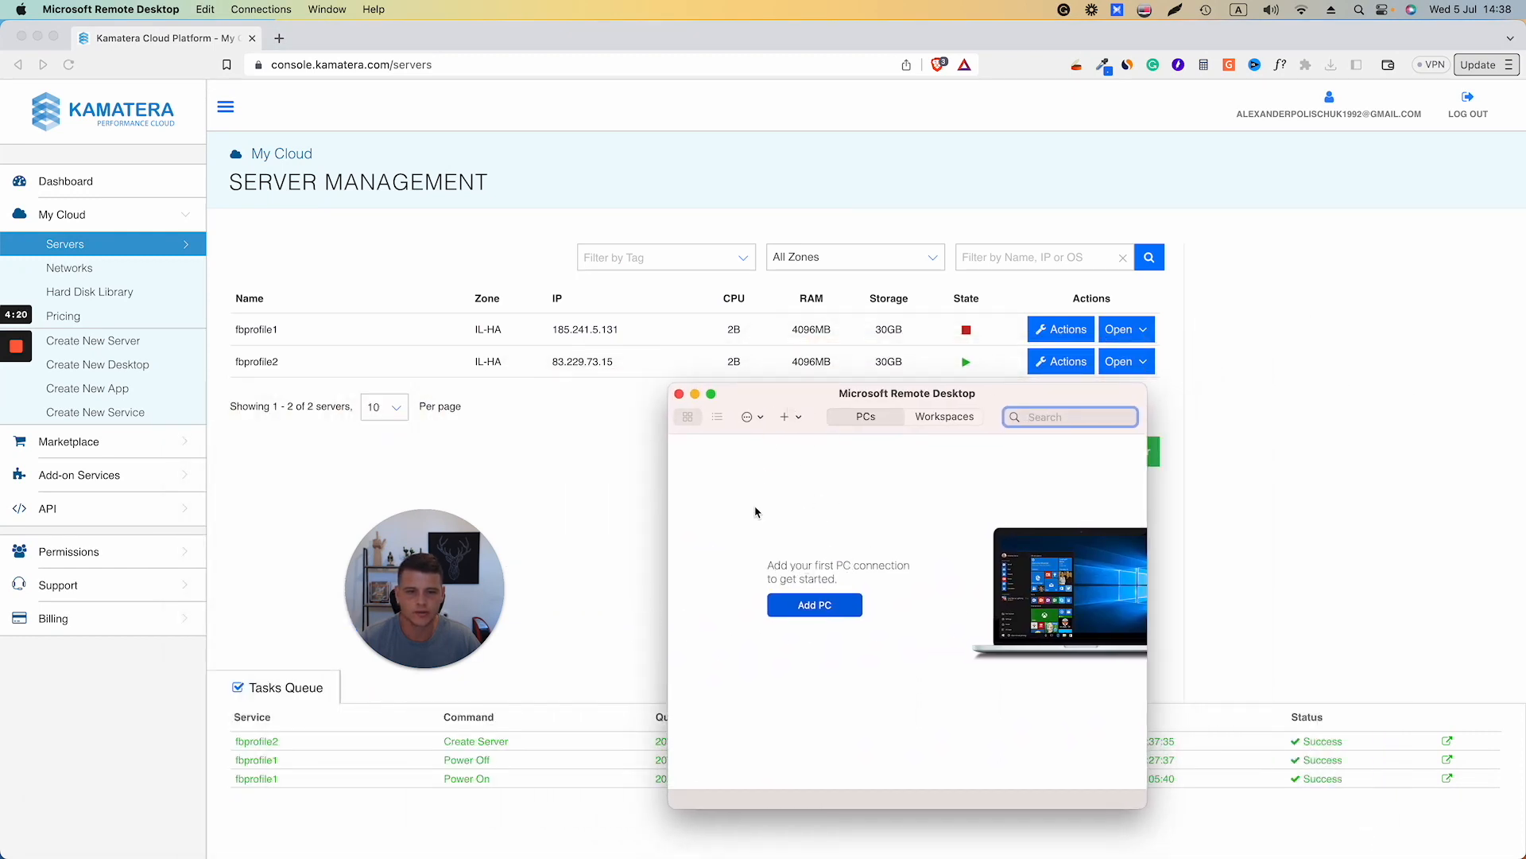
- Copy fbprofile2's public internet IP from its overview in the Kamatera console, and return to Microsoft Remote Desktop
click(641, 470)
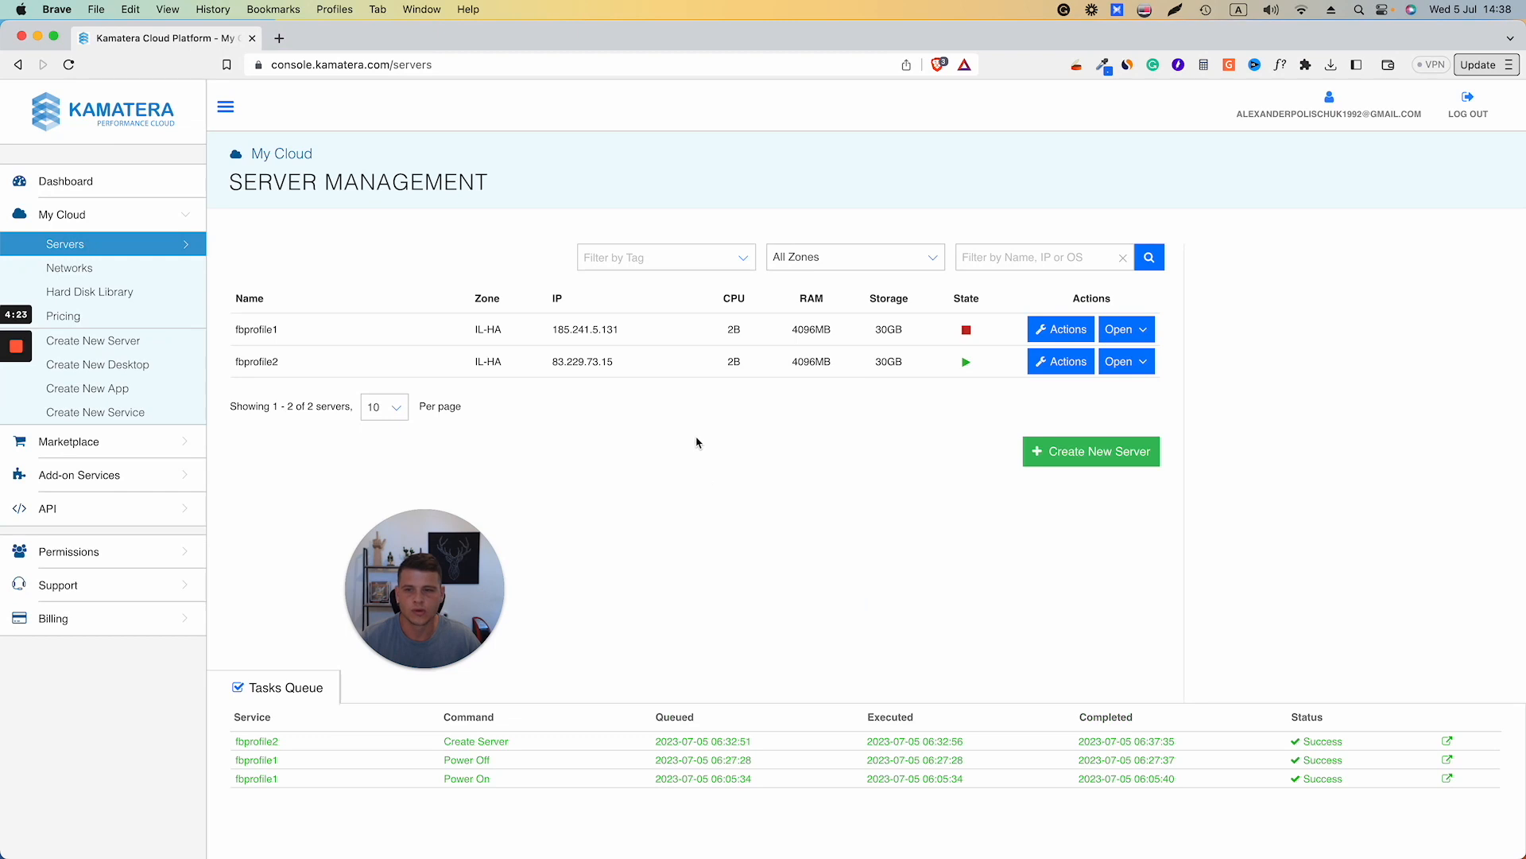
click(474, 374)
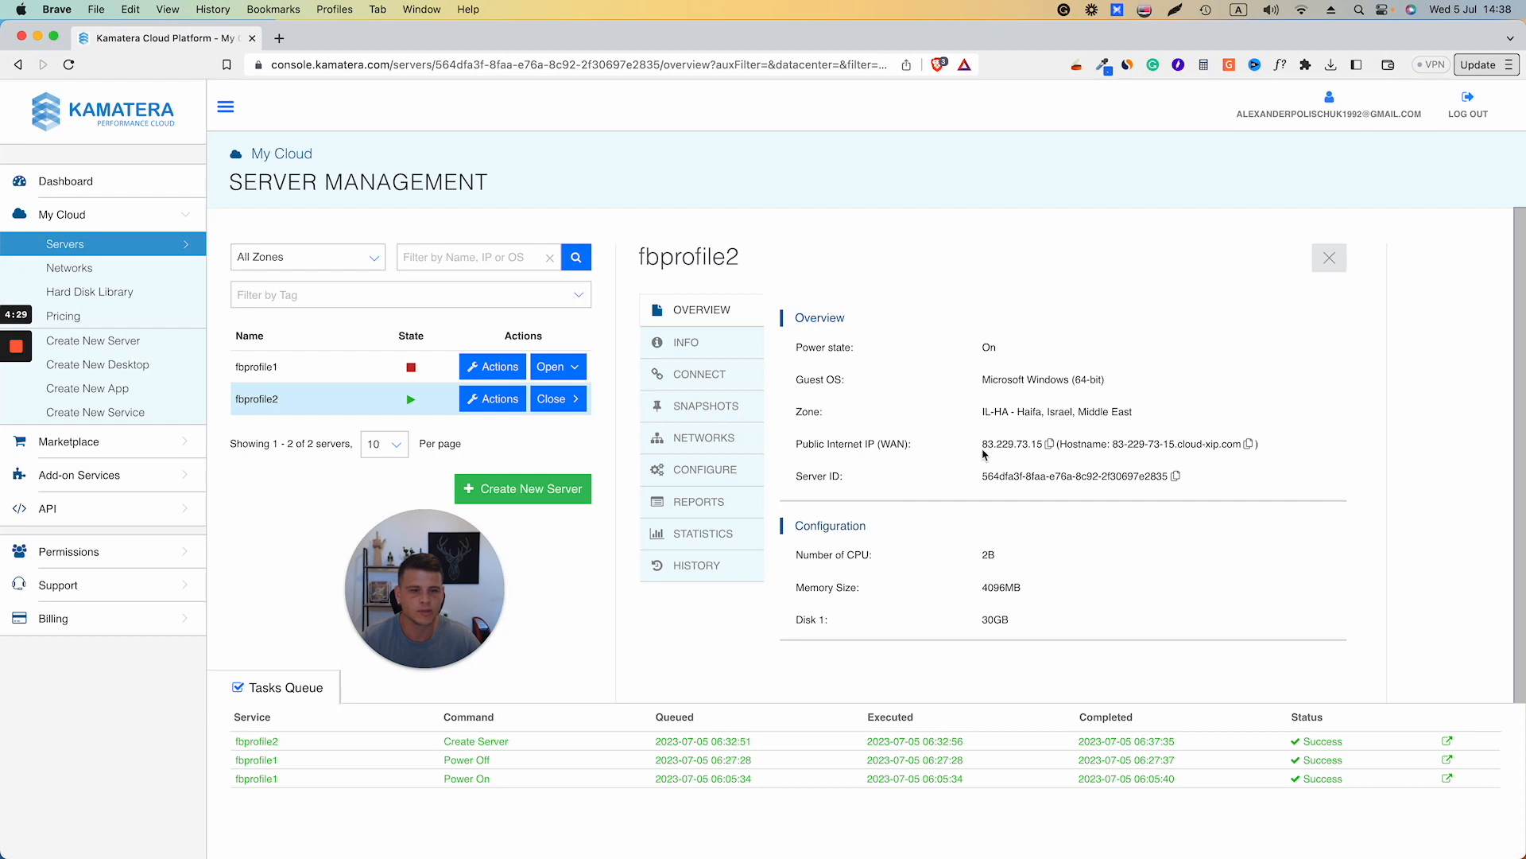
click(1051, 444)
click(927, 827)
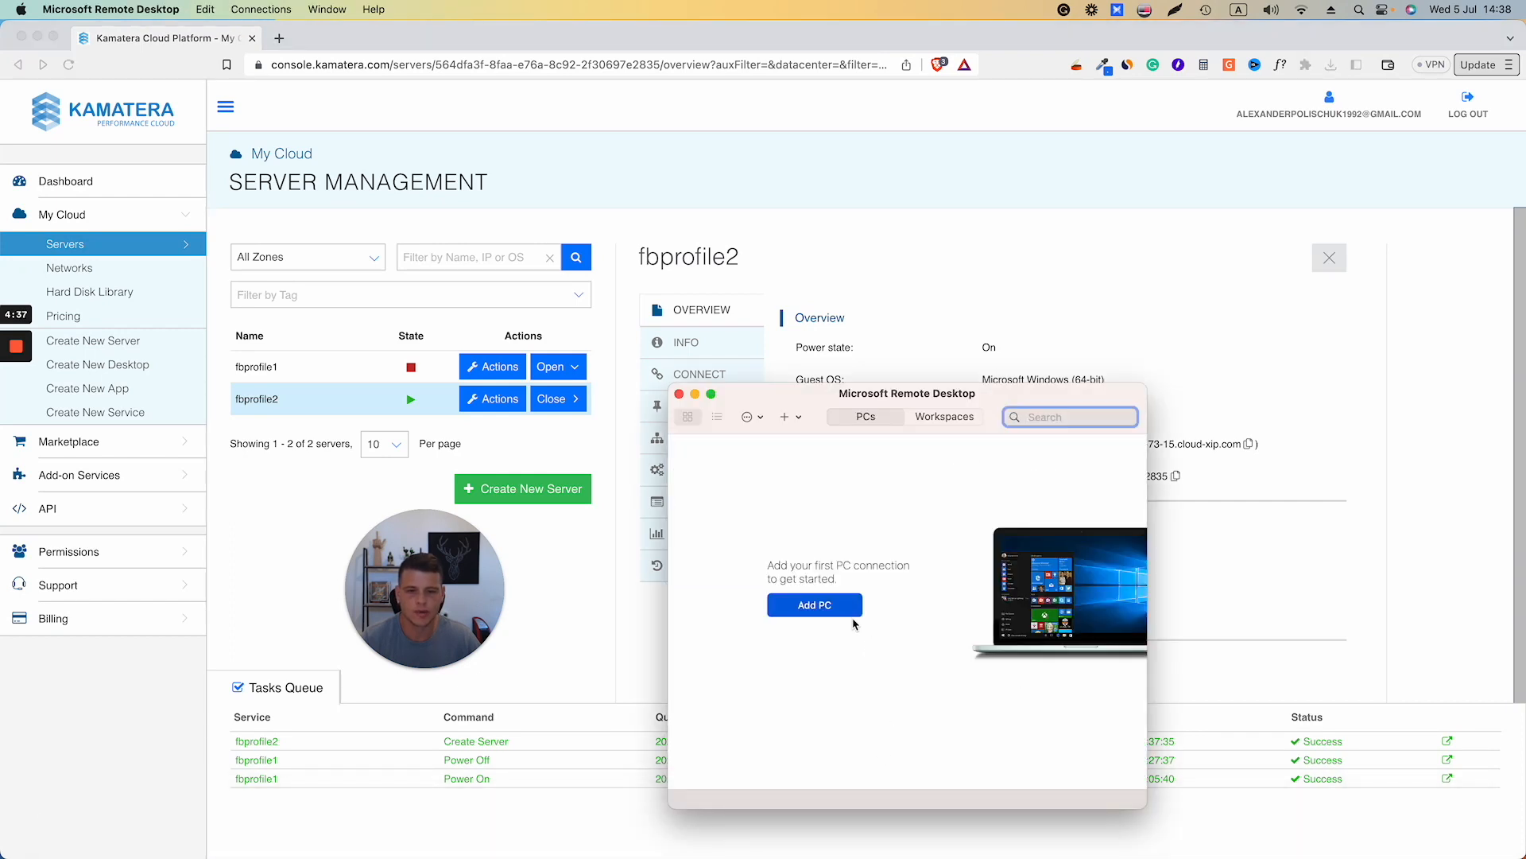
- Add a PC connection using the copied public IP as PC name and fbprofile2 as friendly name
click(810, 606)
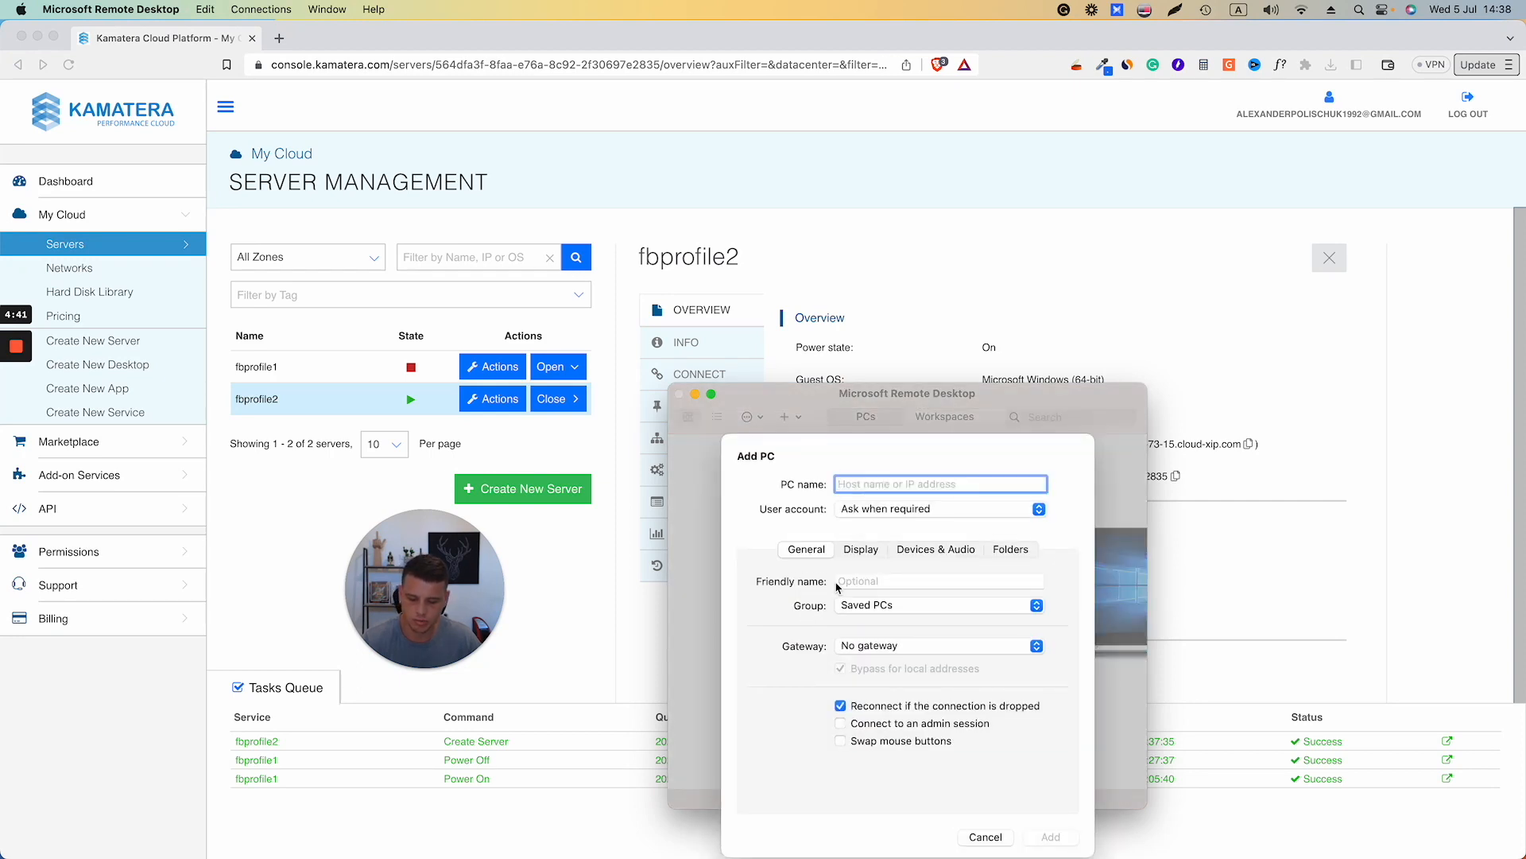
key(super+v)
click(873, 580)
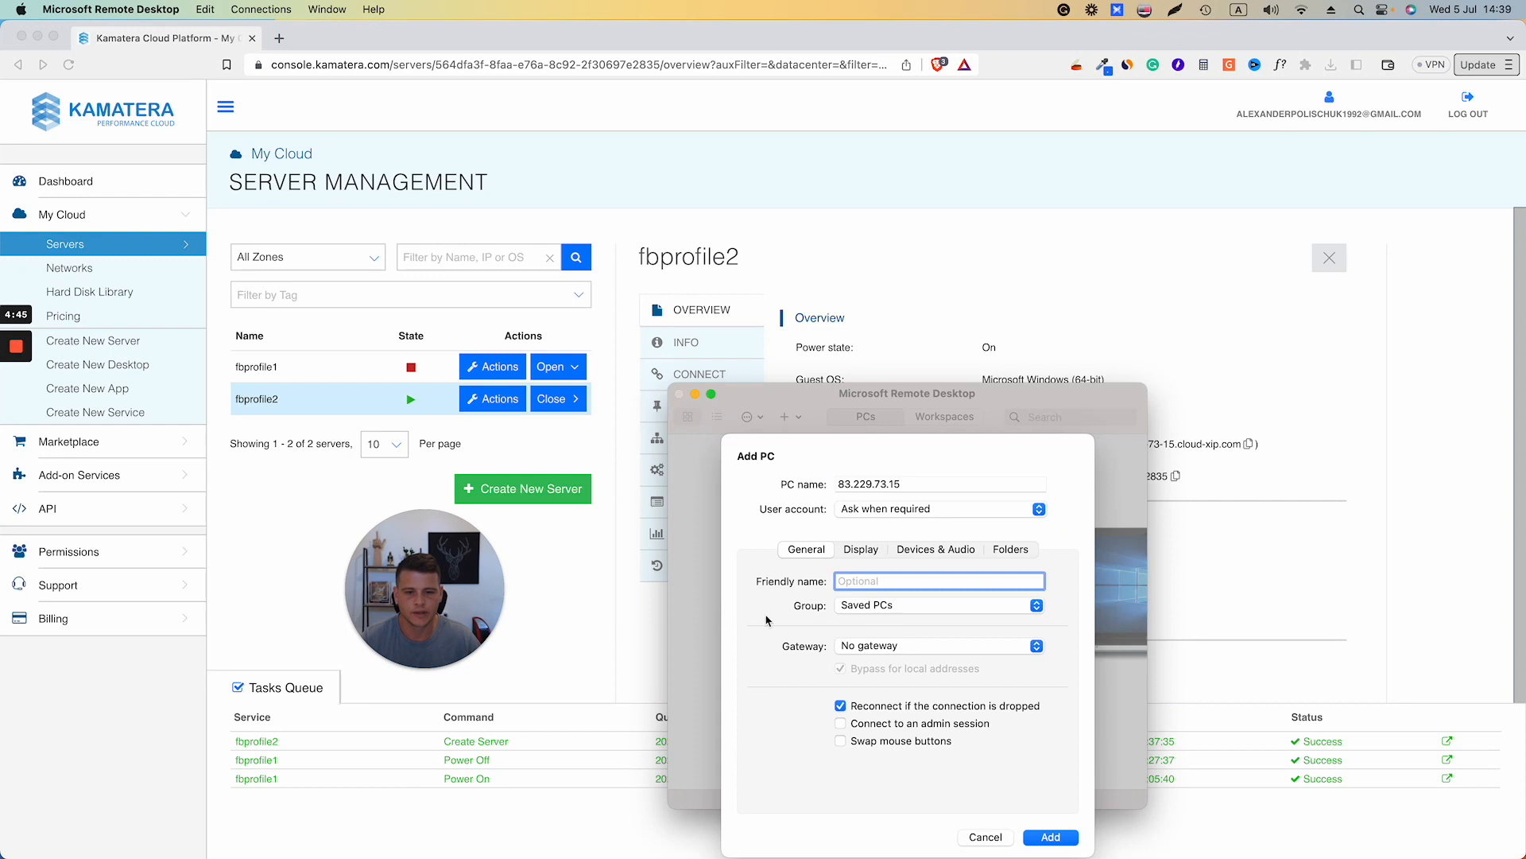
text(fbprofile2)
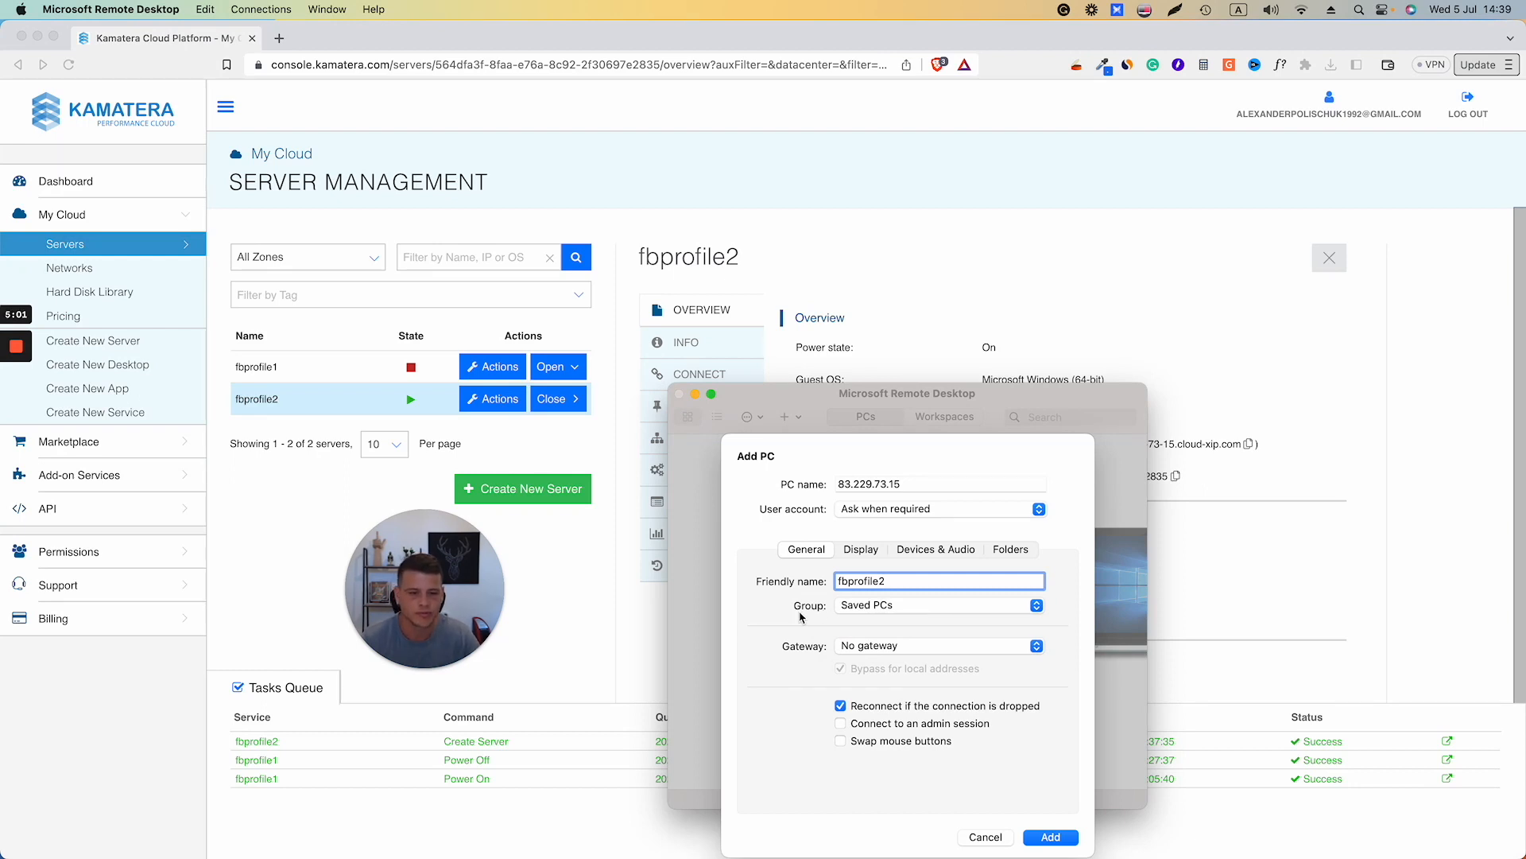
click(852, 609)
click(841, 723)
click(1050, 837)
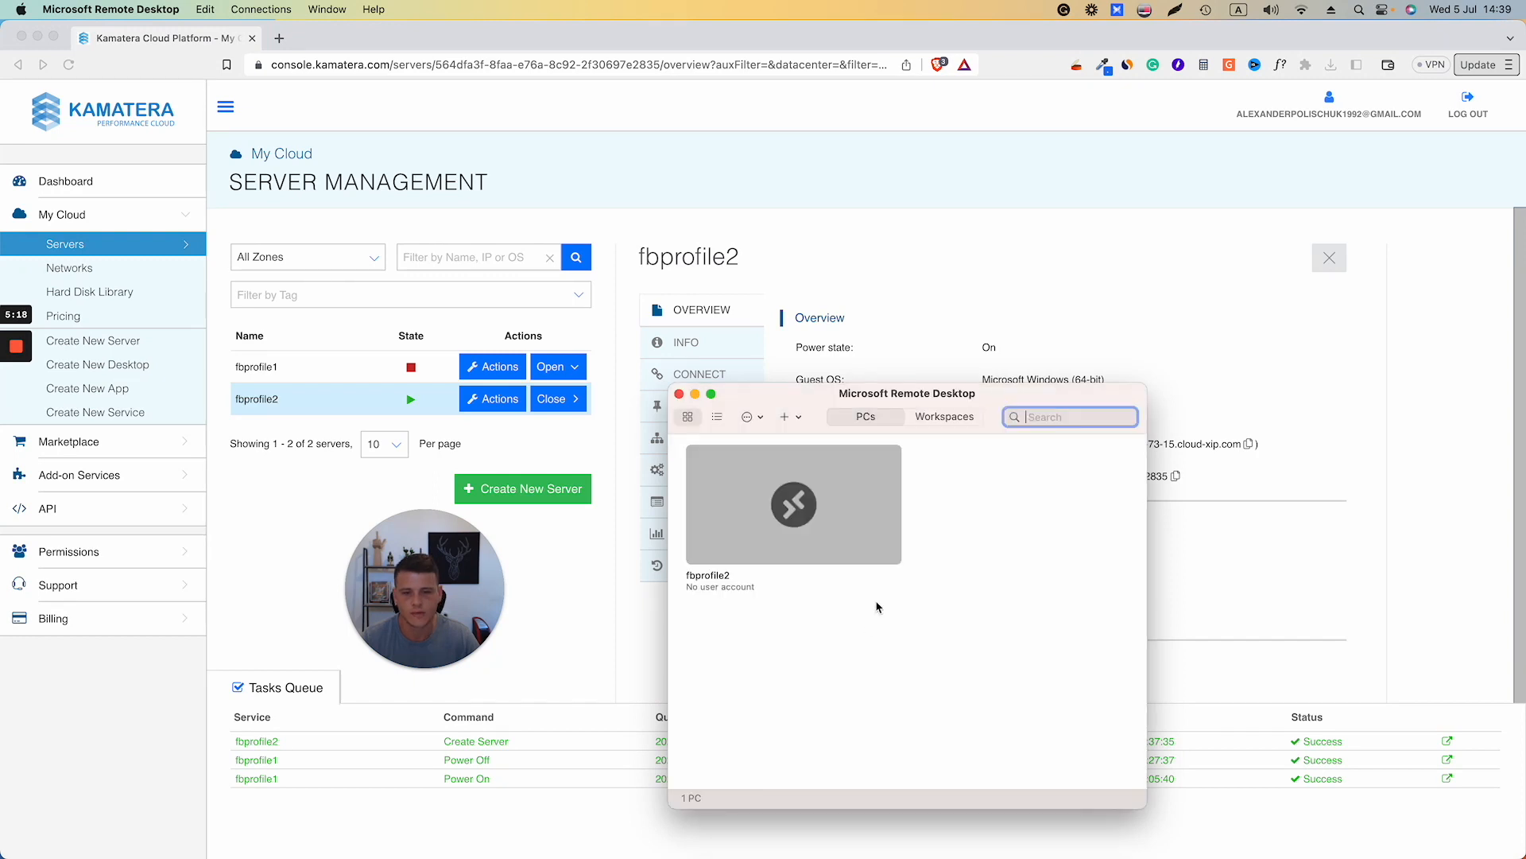
- Start the fbprofile2 connection and sign in with username Administrator and the server password
double_click(794, 517)
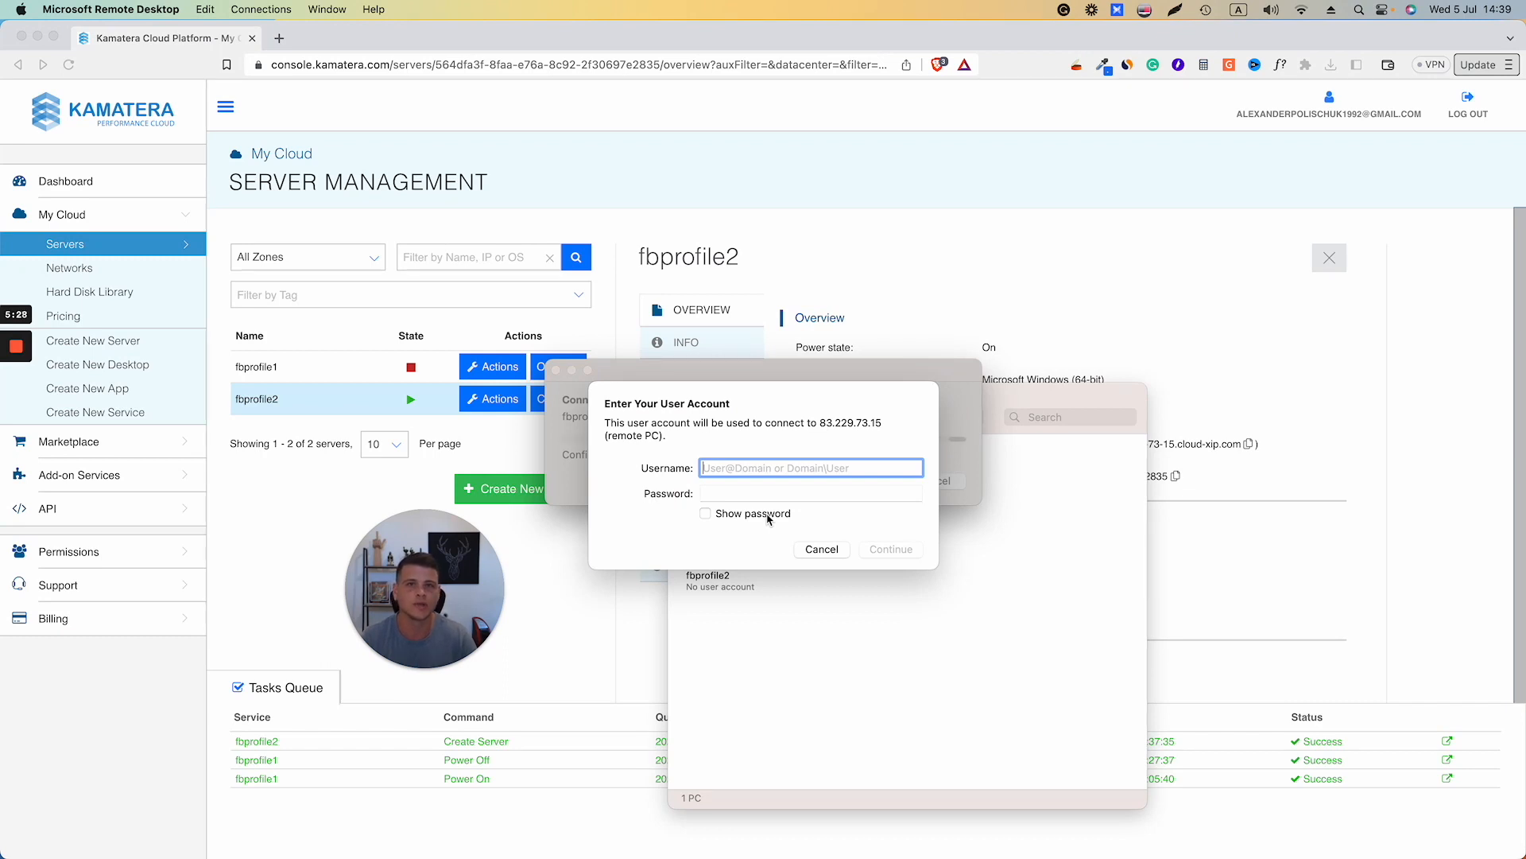
text(Administ)
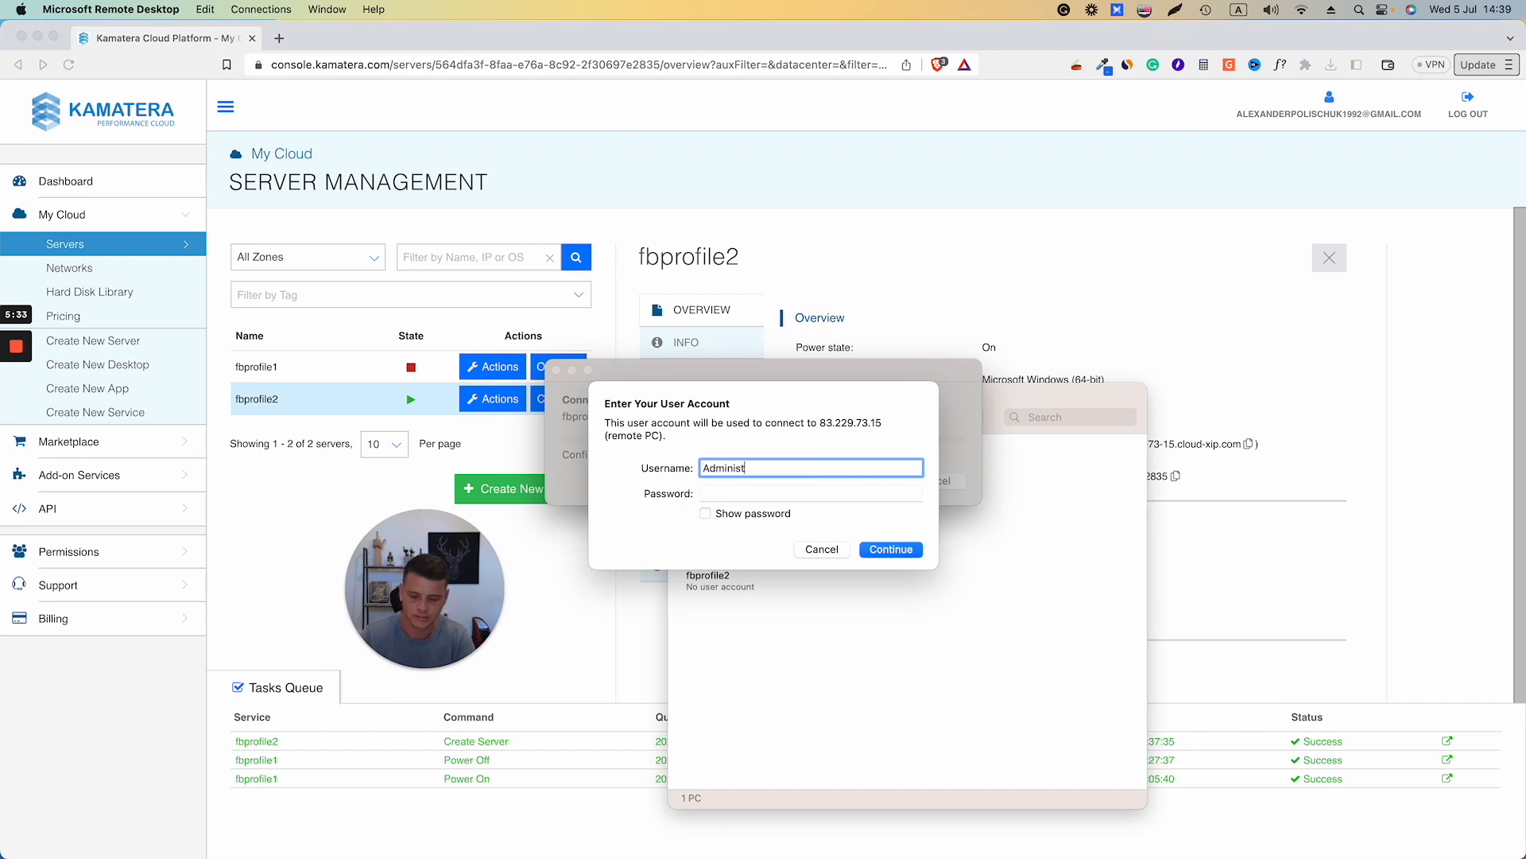
text(rator)
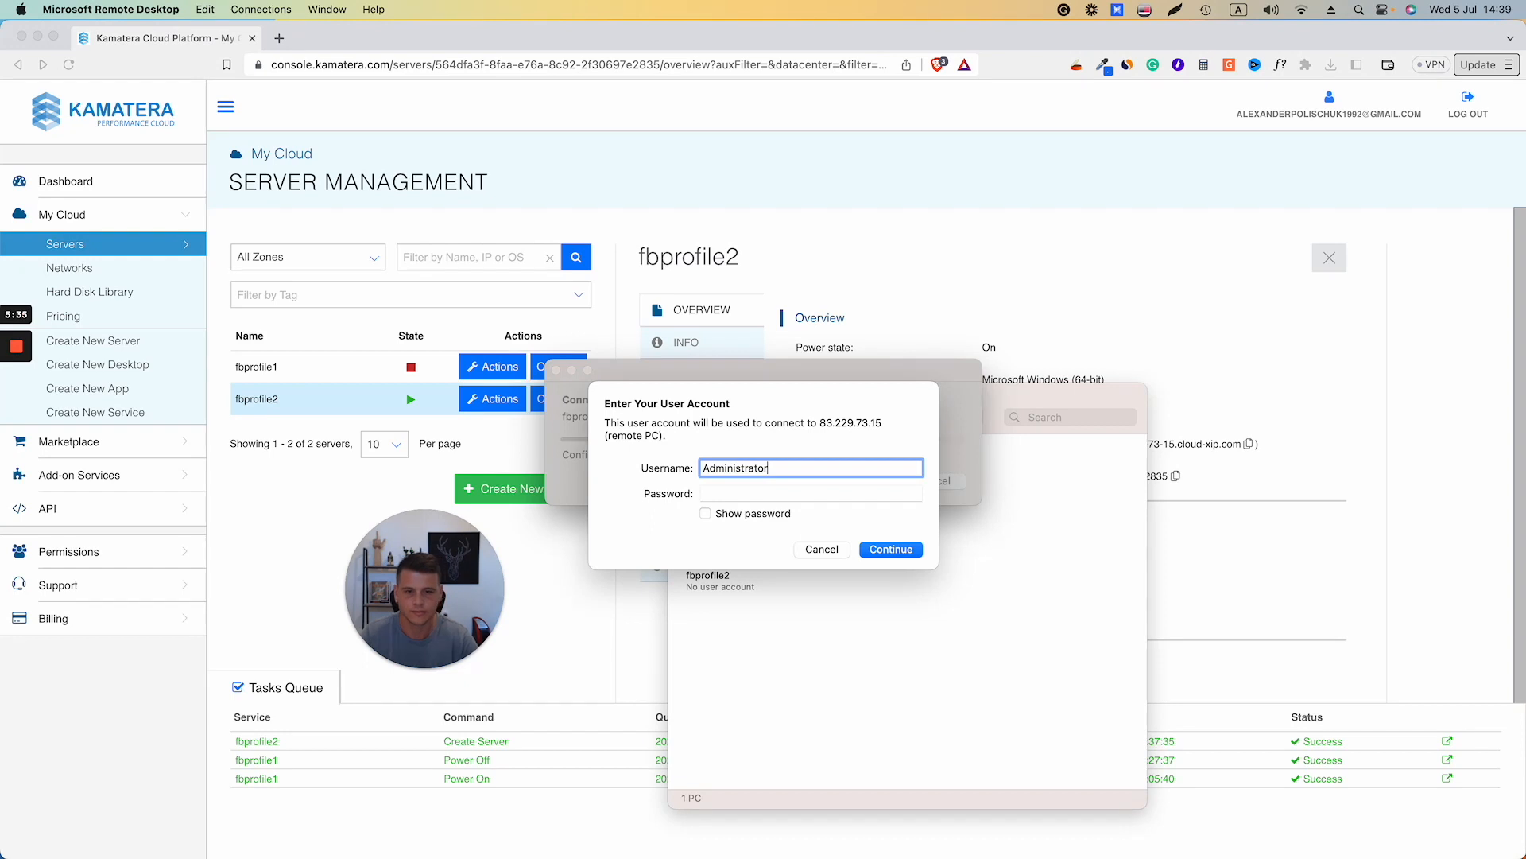
click(730, 494)
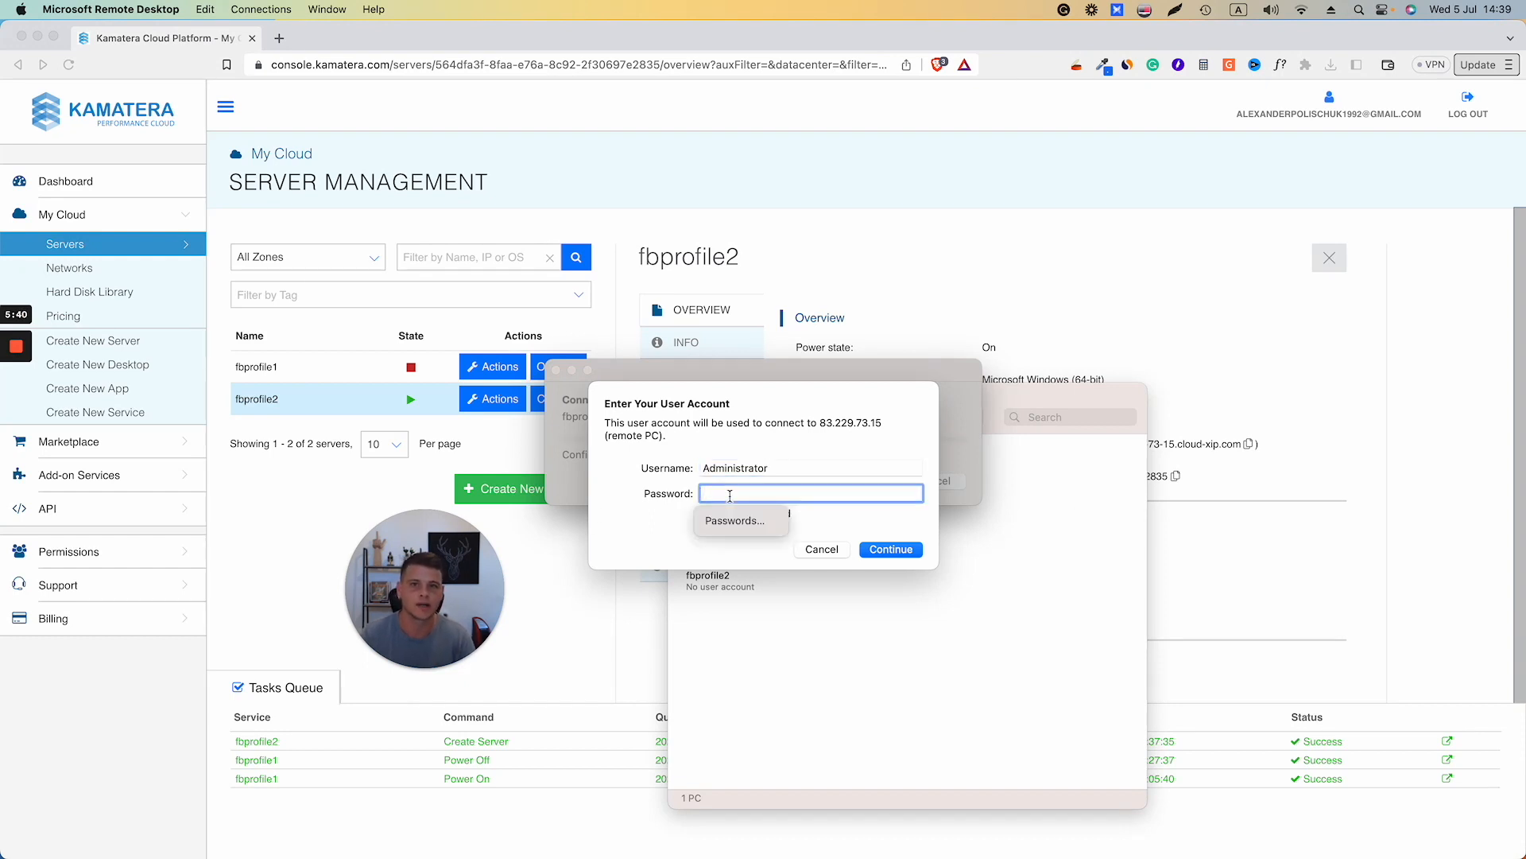
text(••••••)
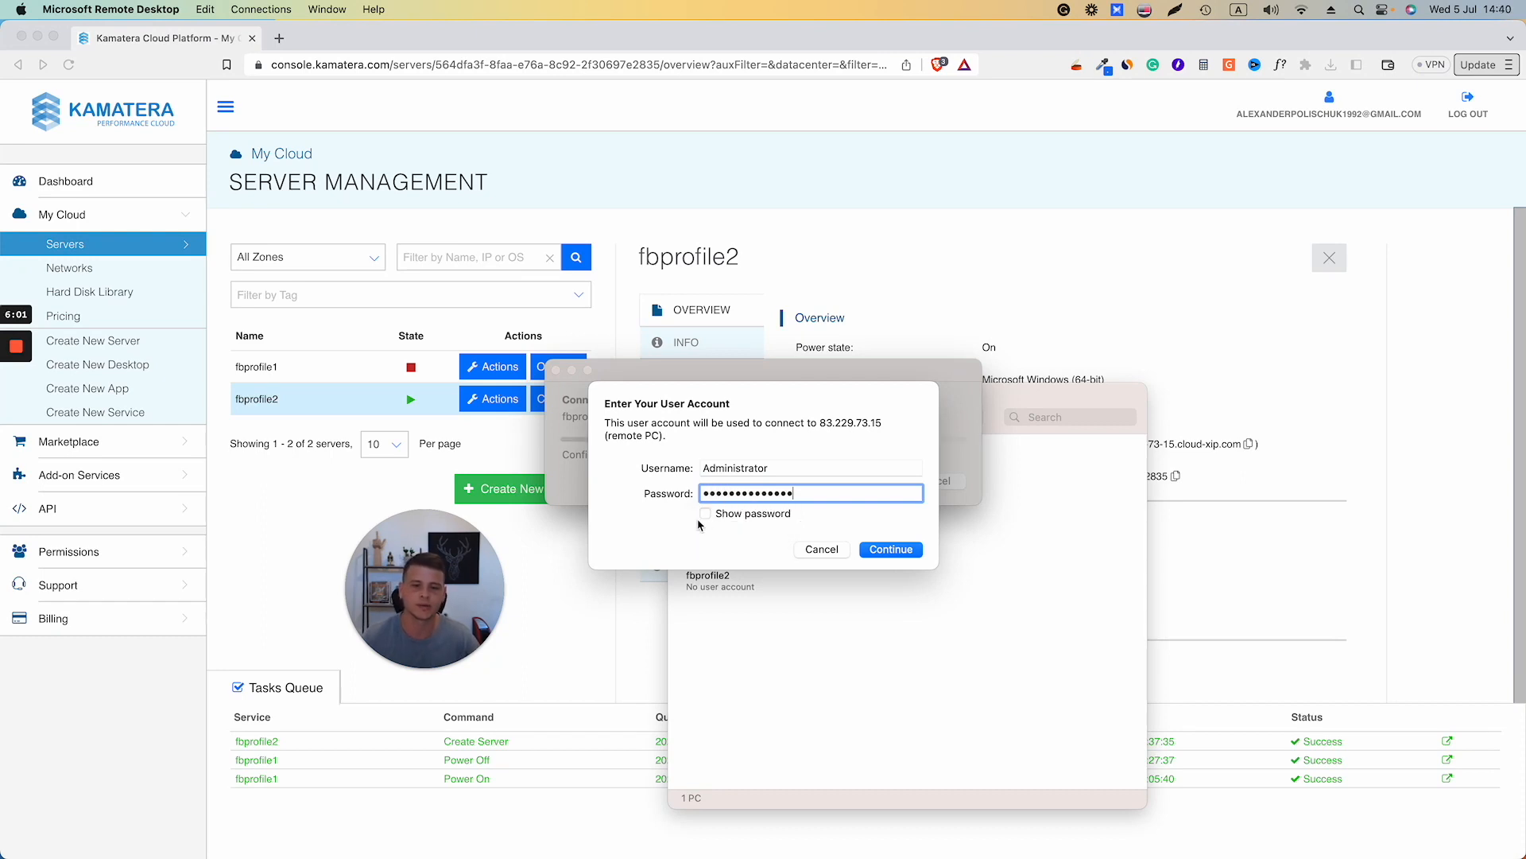
click(872, 551)
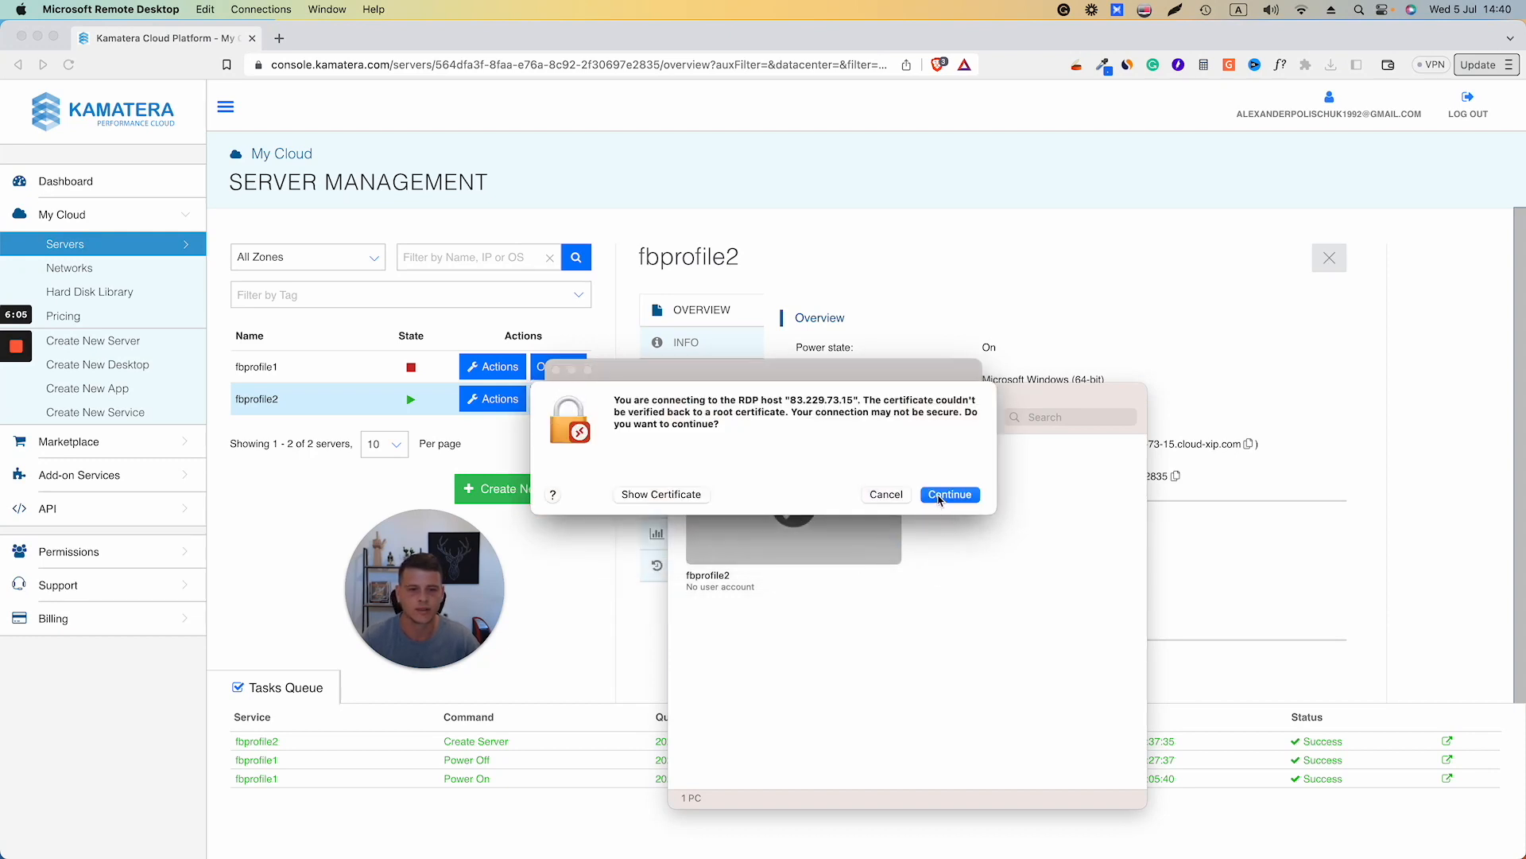
- Accept the unverified certificate to open the remote session and allow device discovery on its network
click(939, 495)
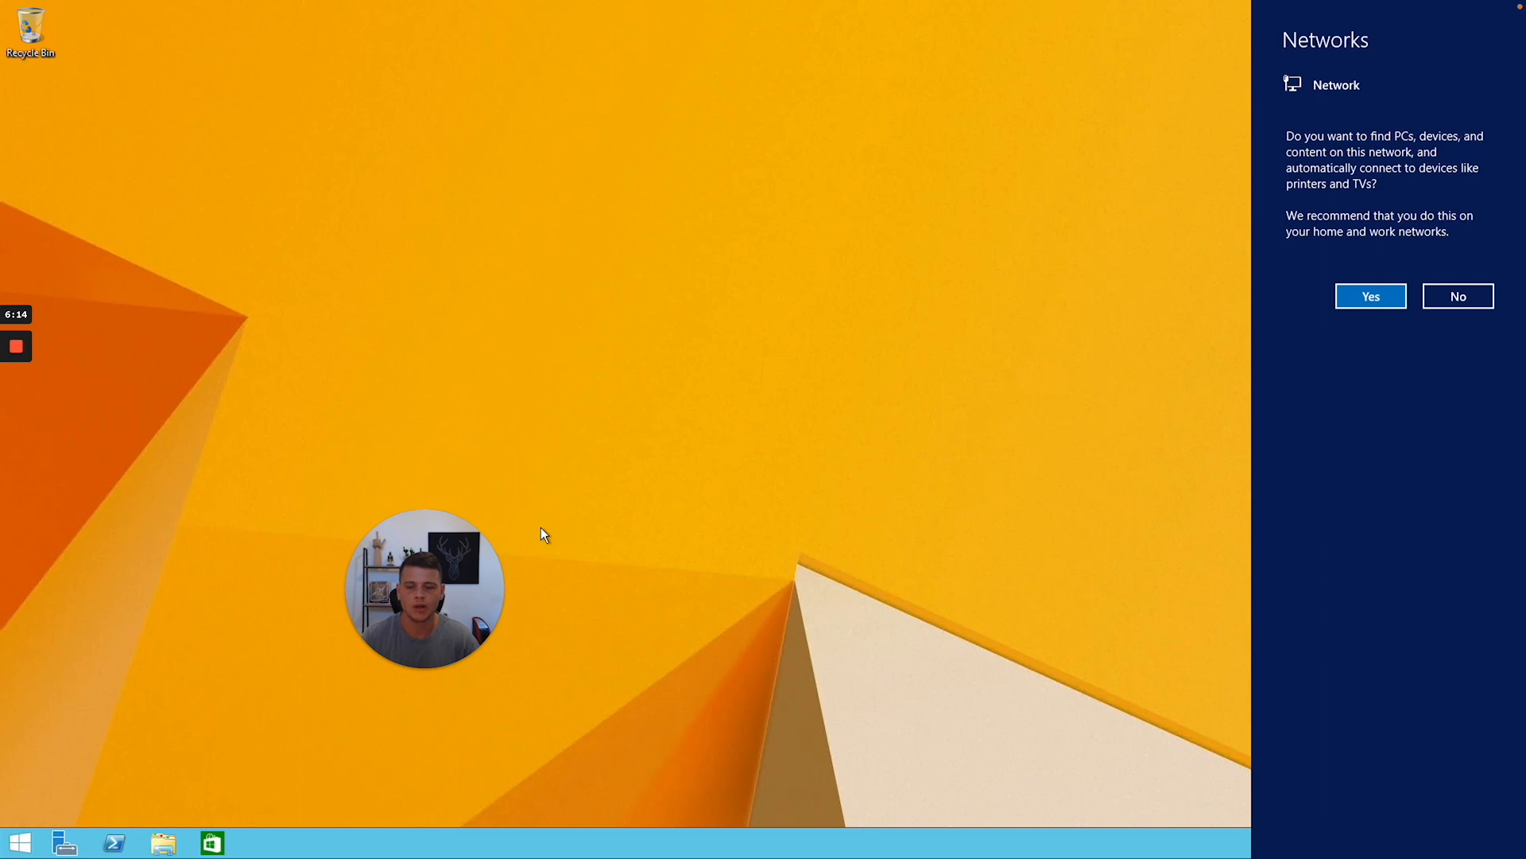
click(1369, 296)
drag(458, 588, 998, 223)
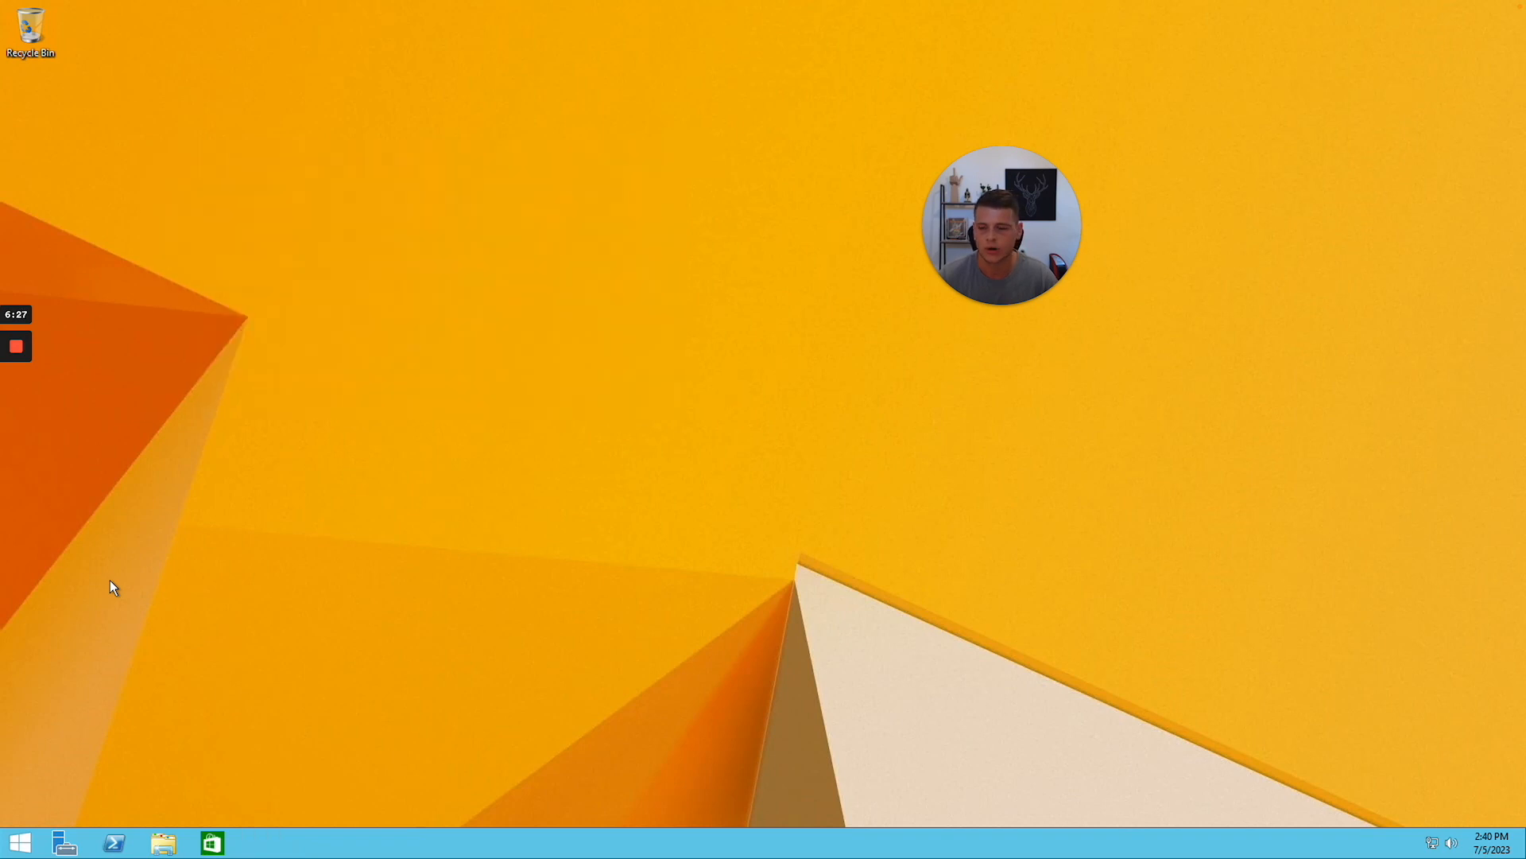
- Open Internet Explorer on the remote server and download and install Google Chrome from google.com/chrome
click(20, 843)
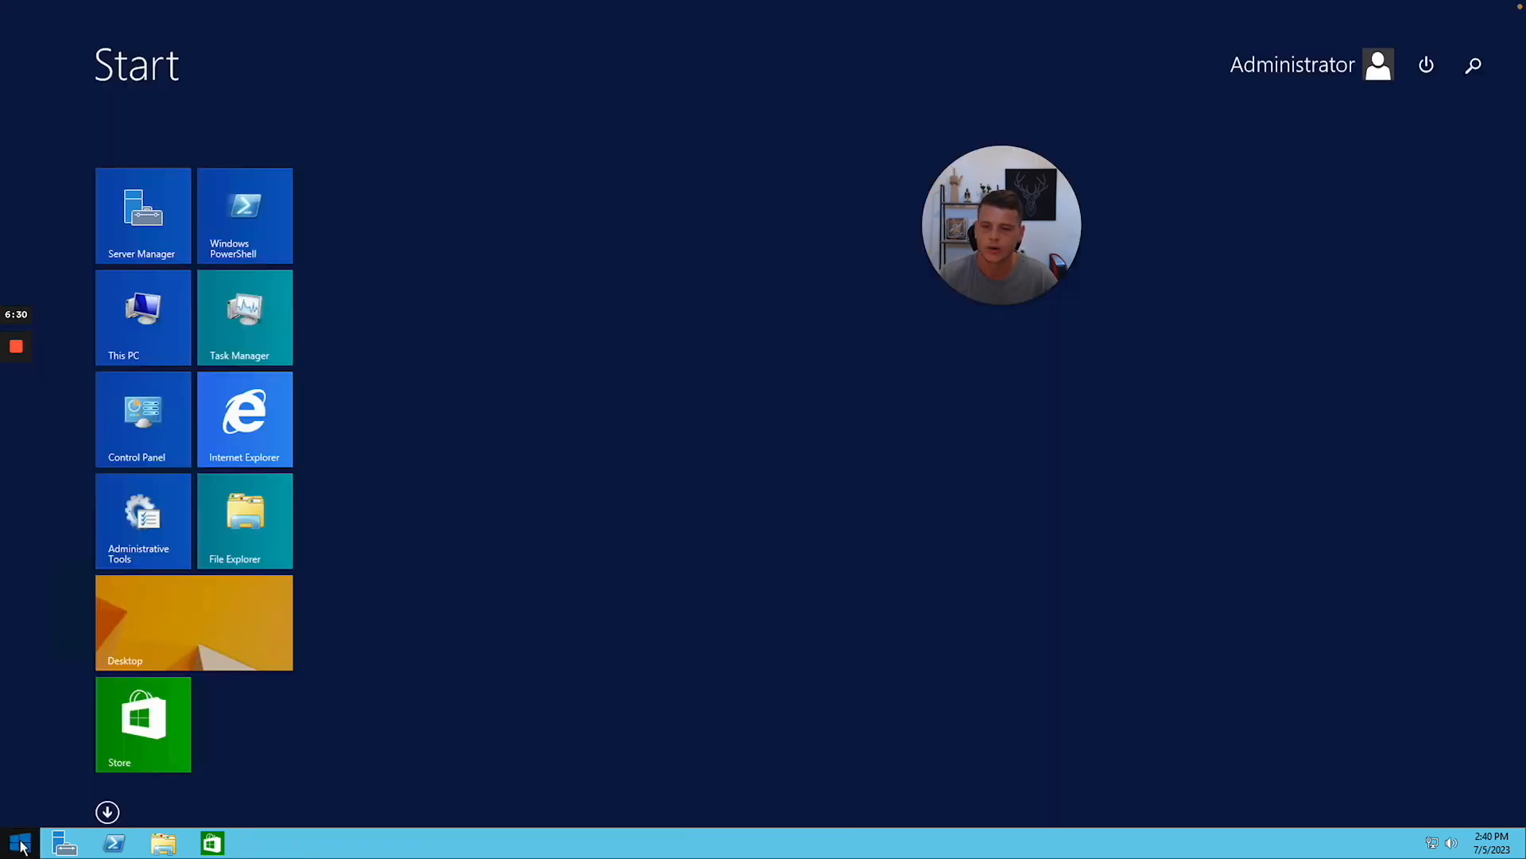
click(248, 441)
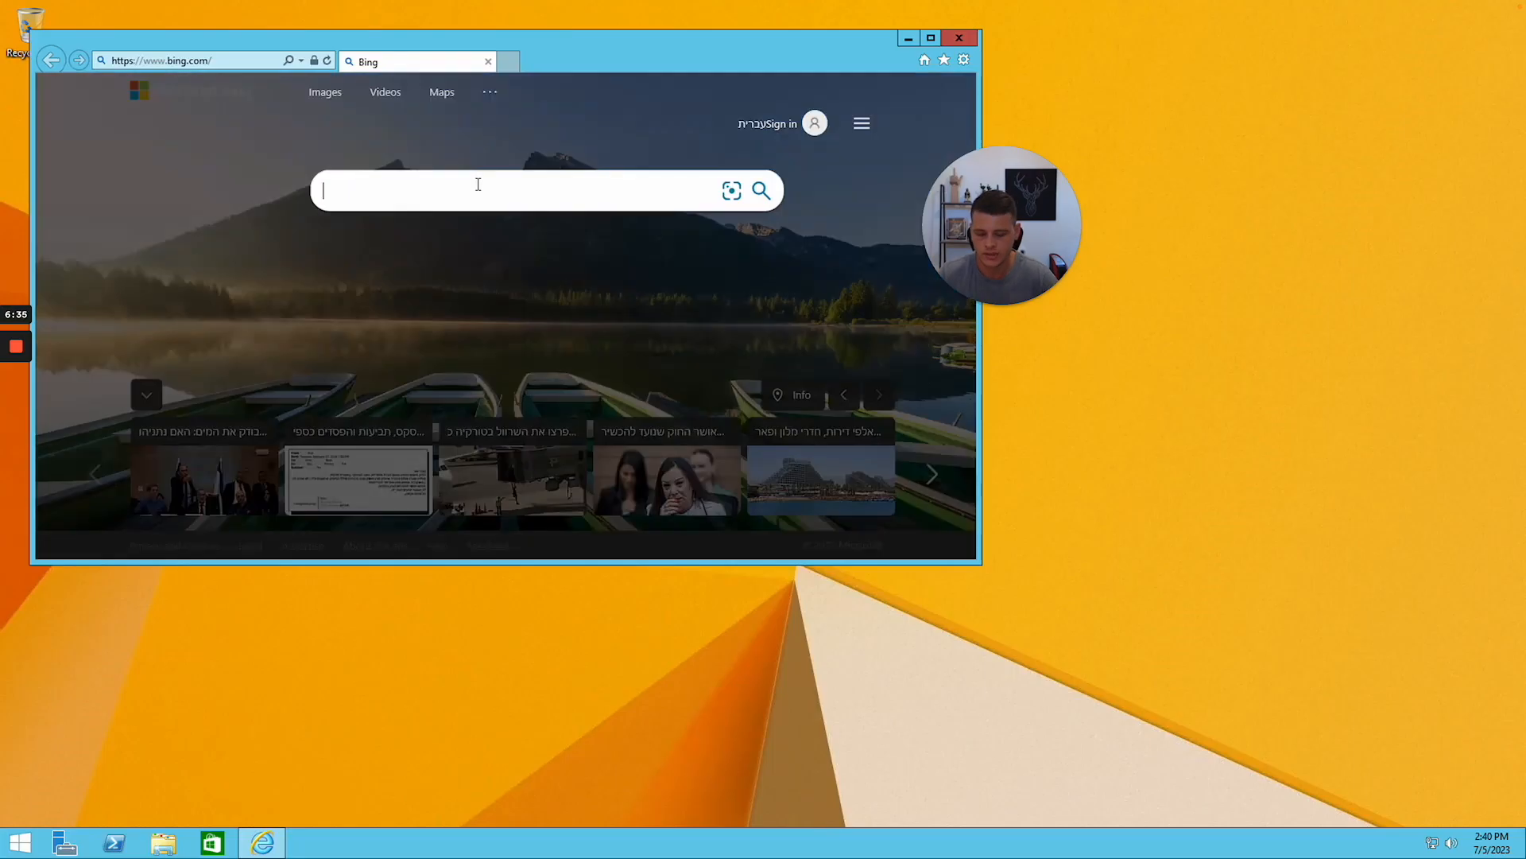
text(google.com/chrome/fallb)
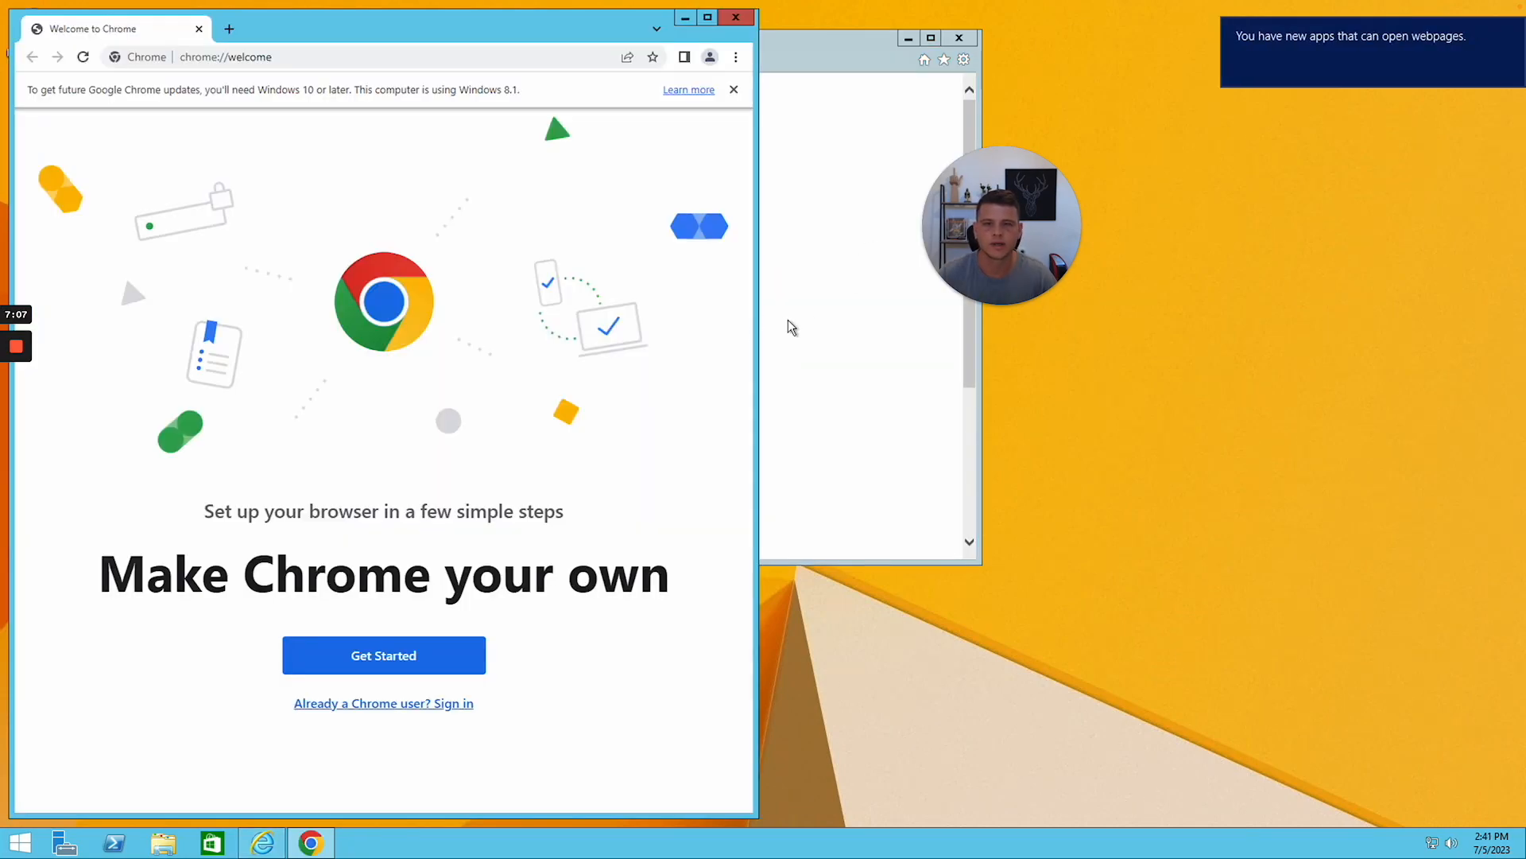
- Close Internet Explorer and widen the Chrome window on the remote desktop
click(791, 326)
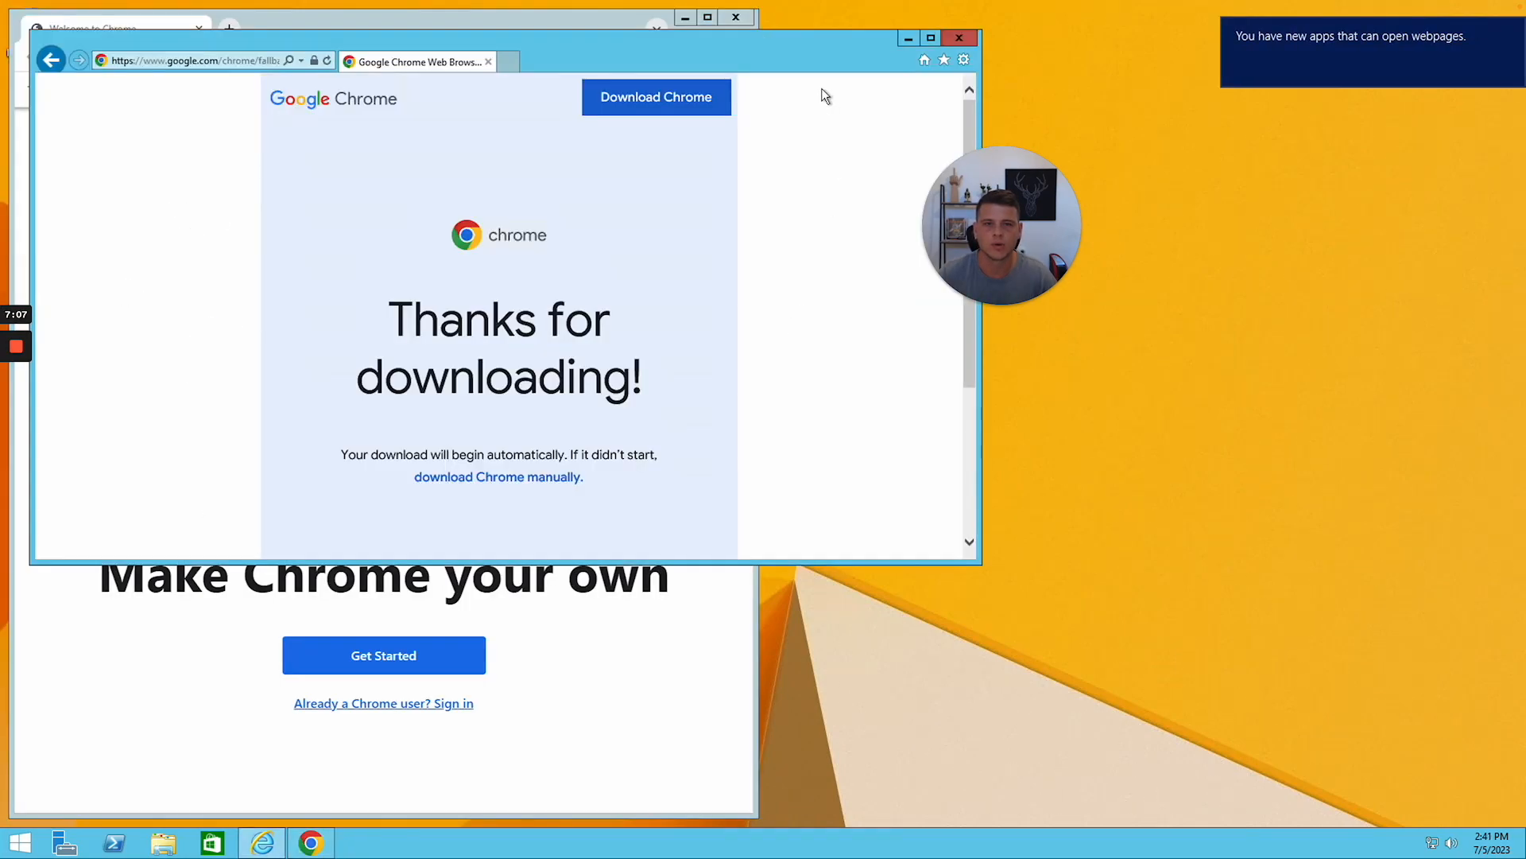
drag(825, 36, 827, 293)
key(alt+F4)
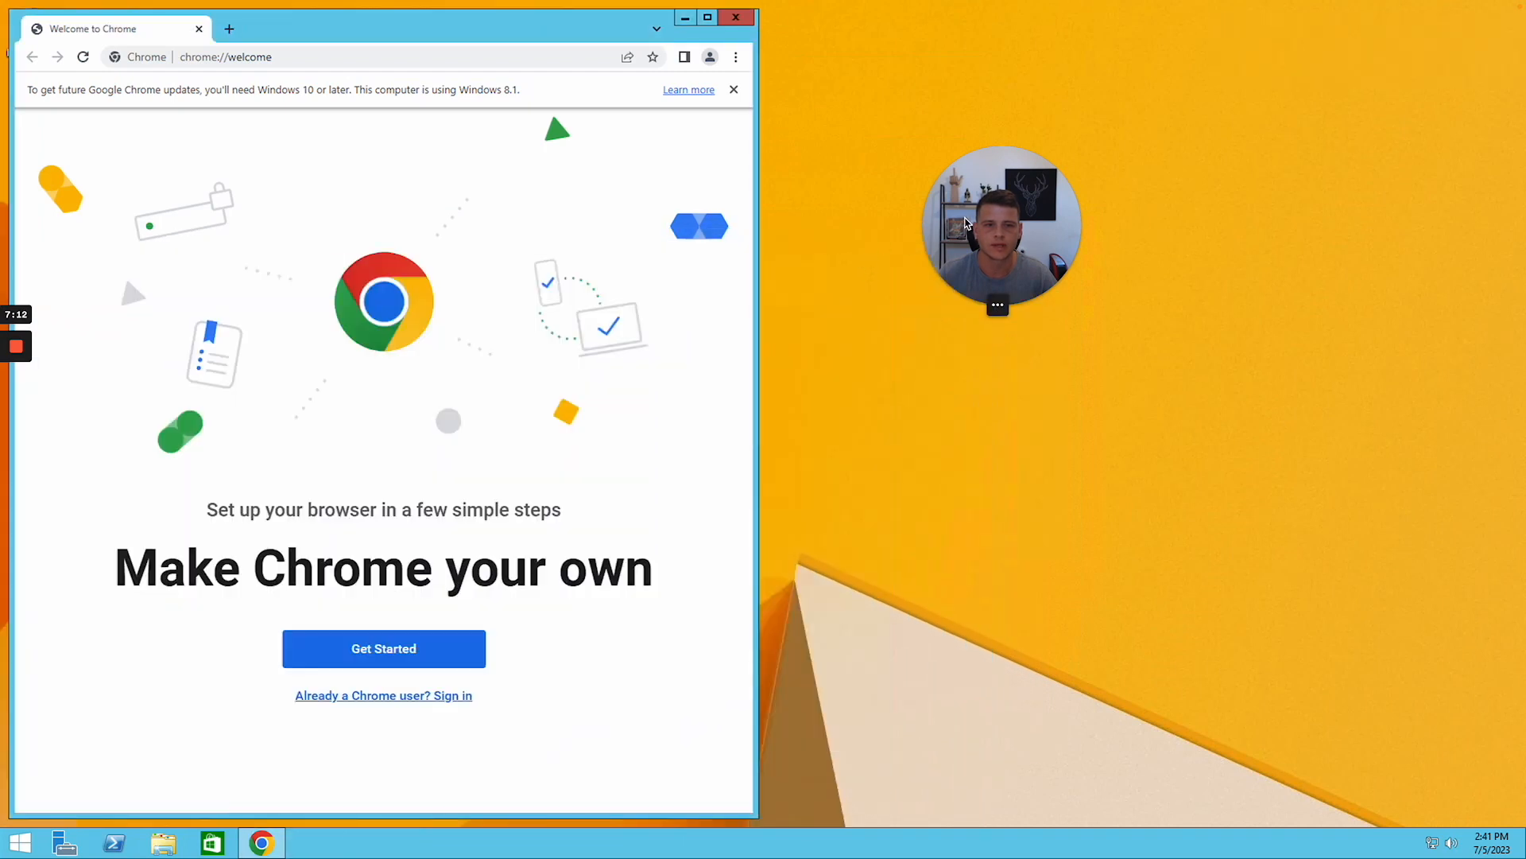
drag(974, 219, 1091, 254)
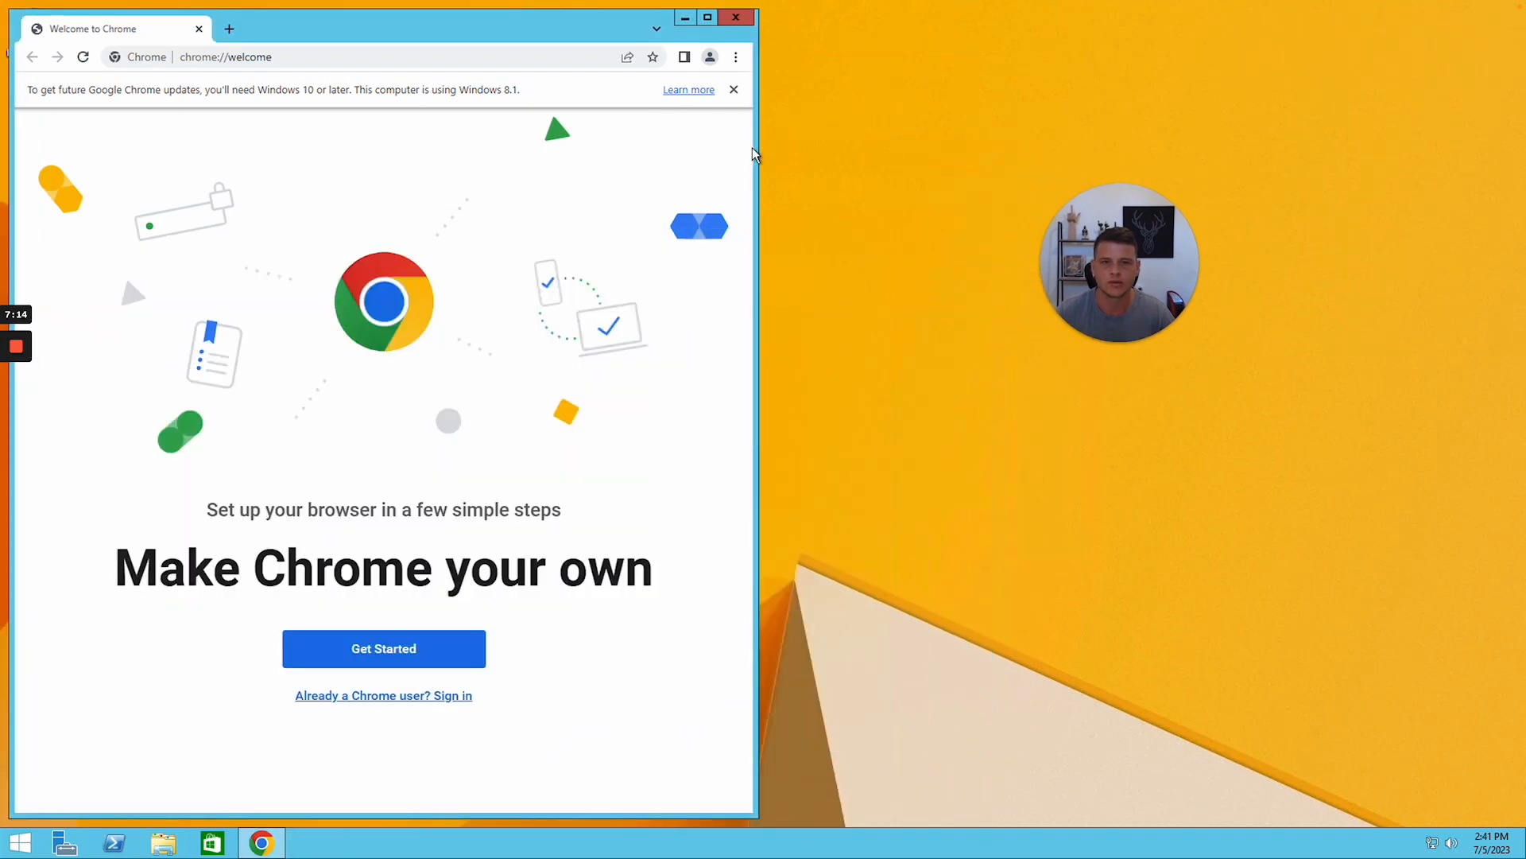
drag(777, 151, 963, 151)
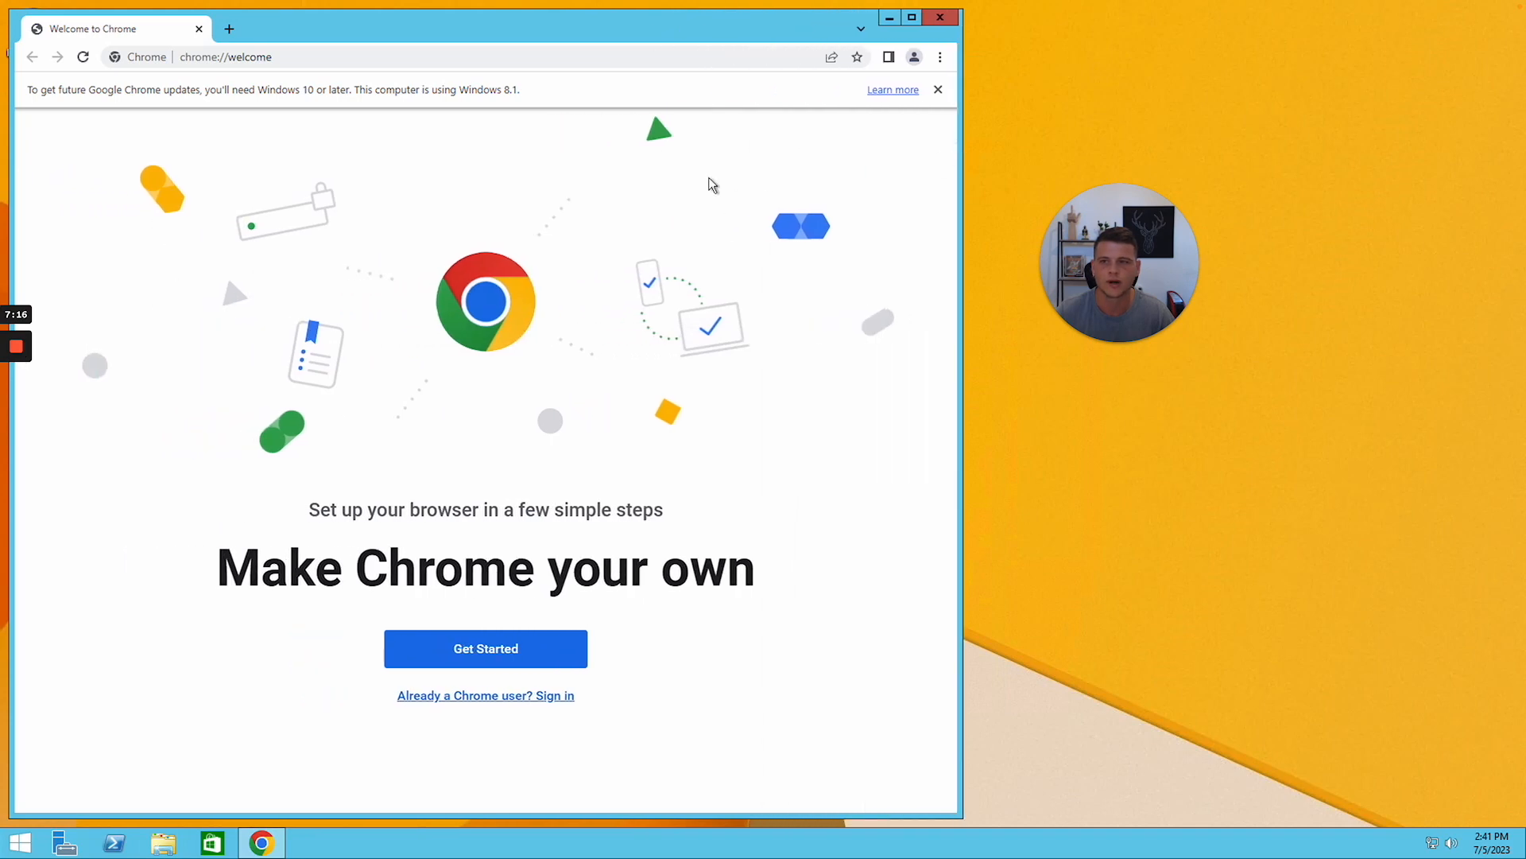
- Open m.facebook.com in Chrome on the remote server
click(479, 59)
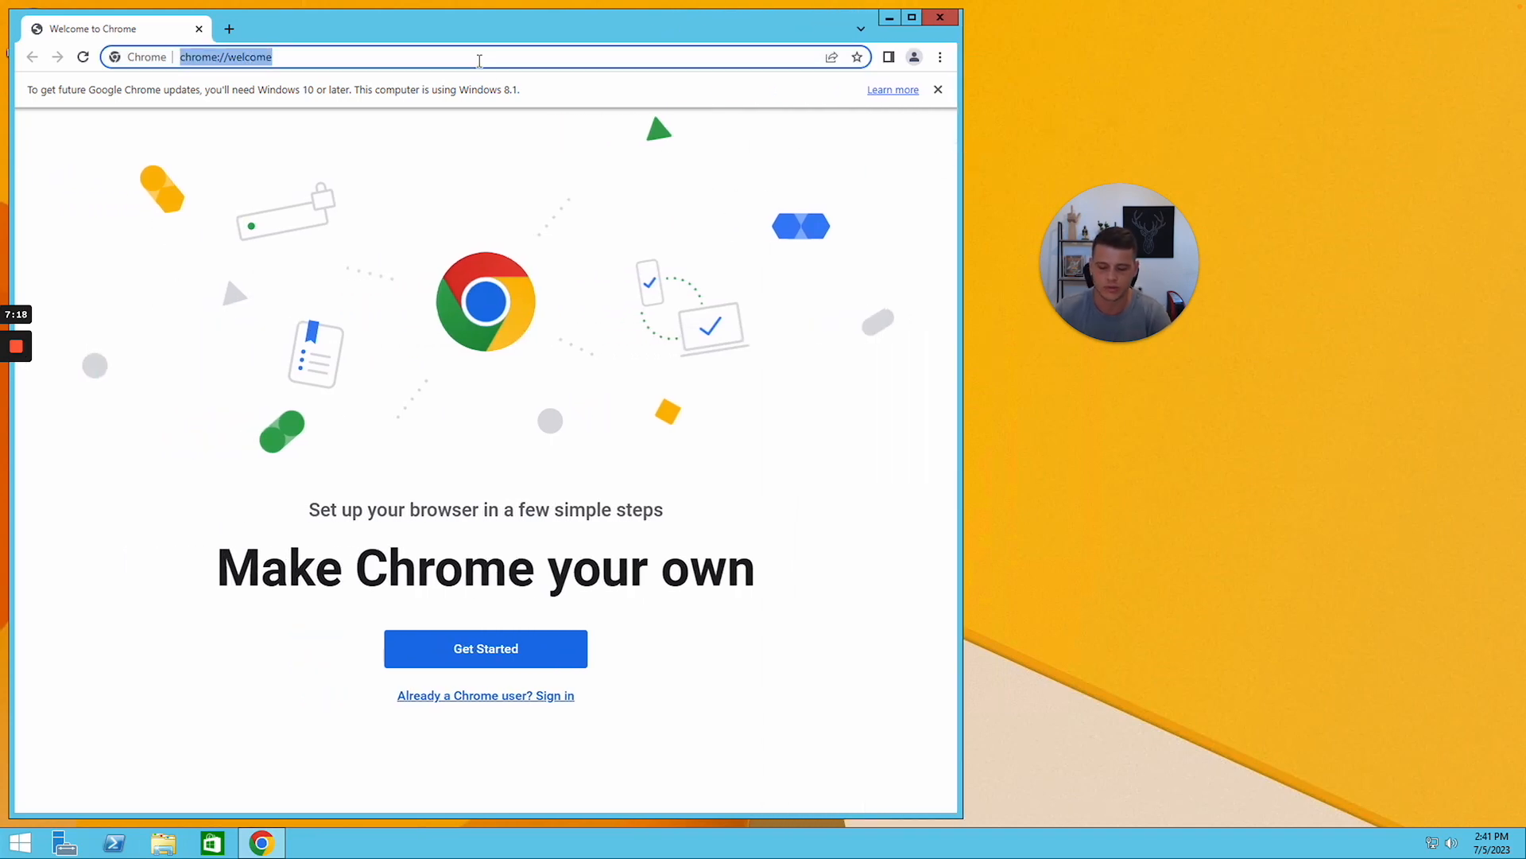
text(m.fa)
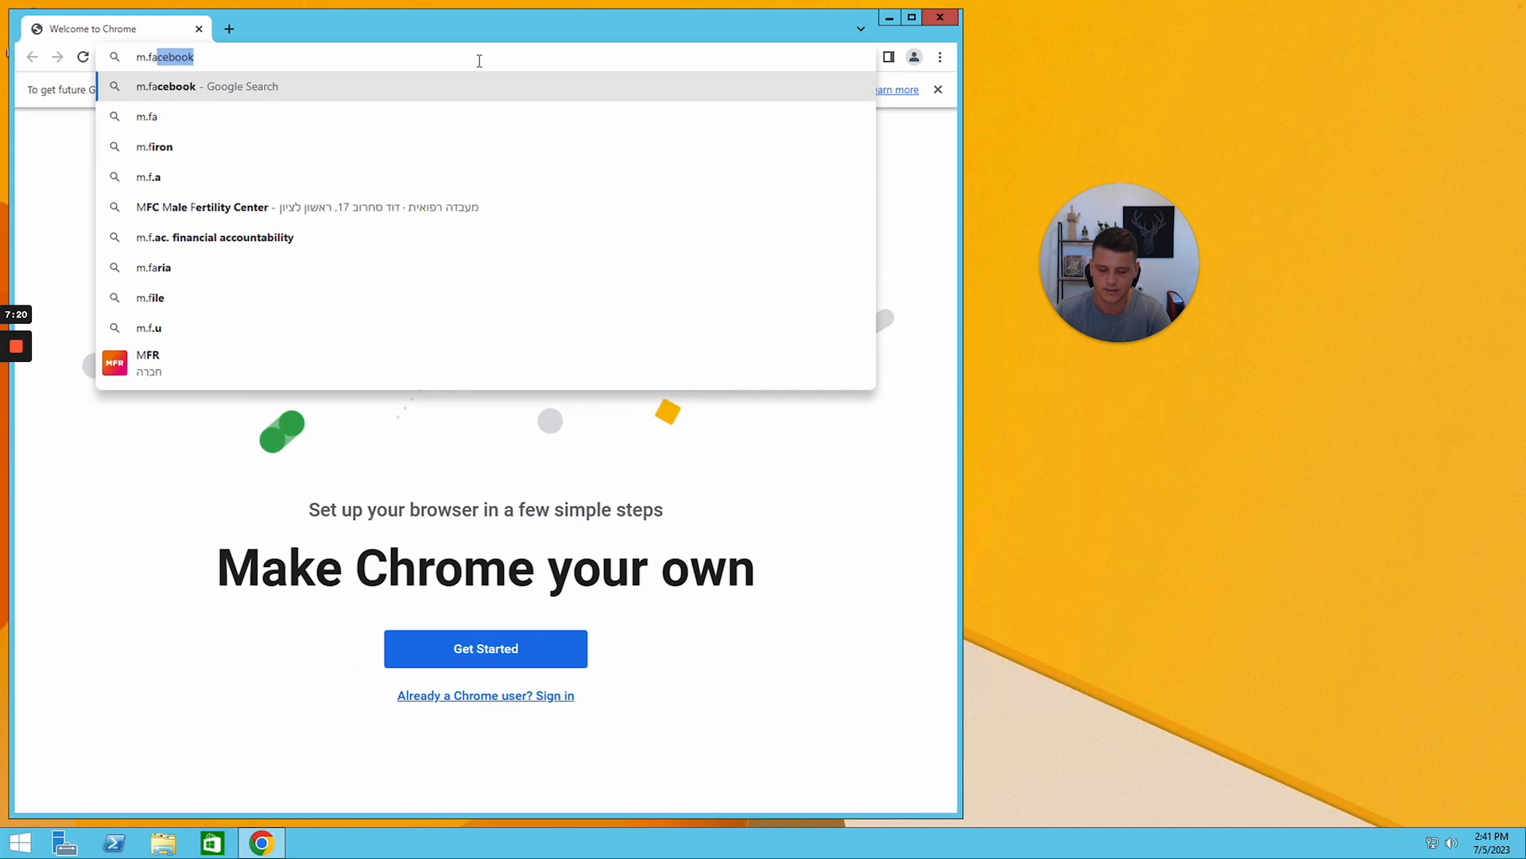
text(cebook.c)
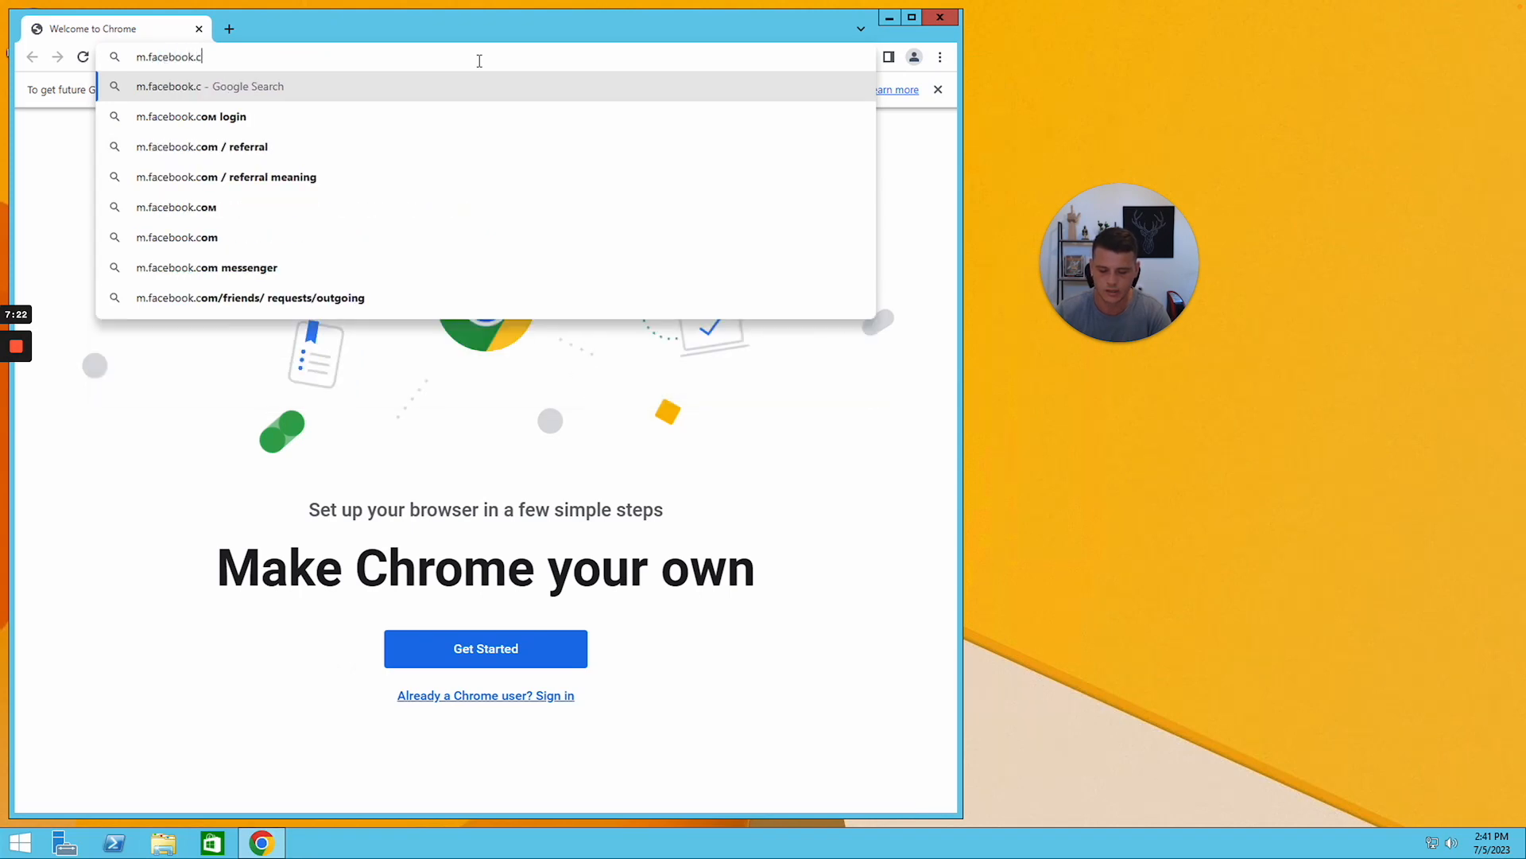
text(om)
key(Return)
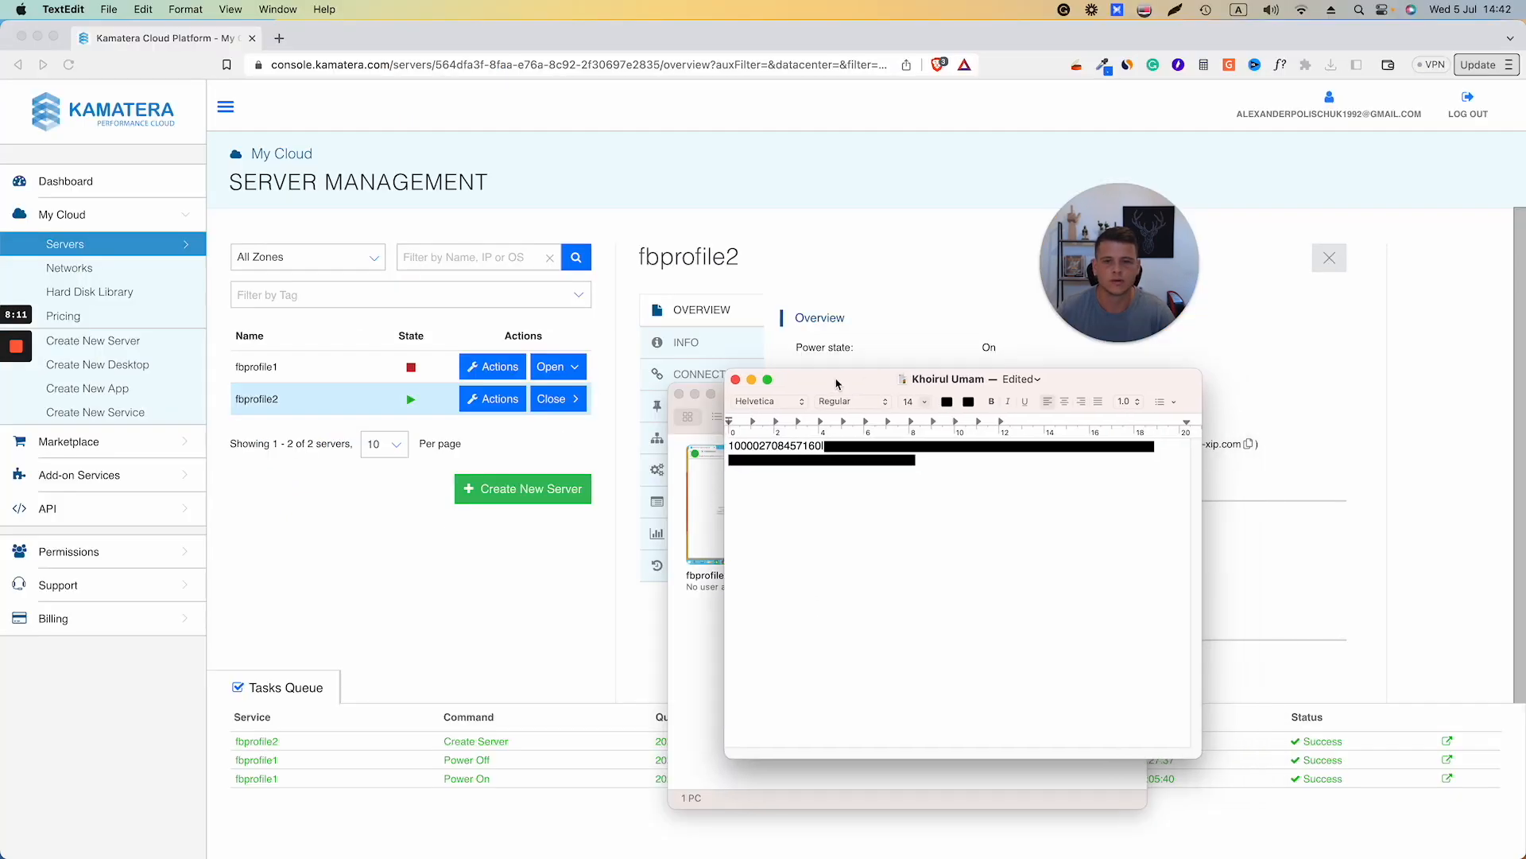
- Switch to the TextEdit note with the Facebook credentials, move its window aside, and select the account ID
drag(814, 373, 860, 394)
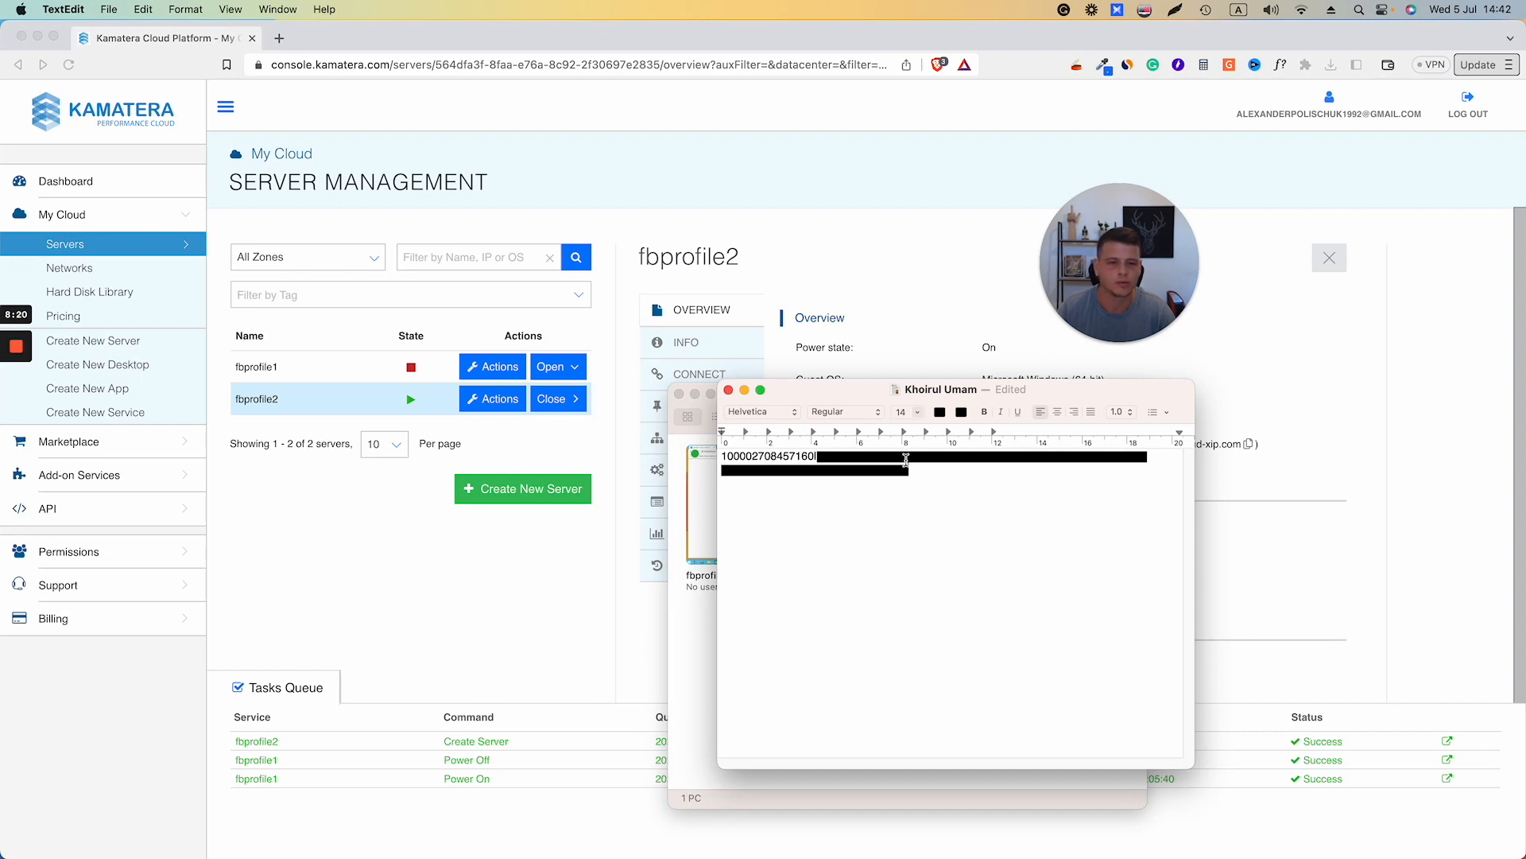
drag(807, 395, 861, 422)
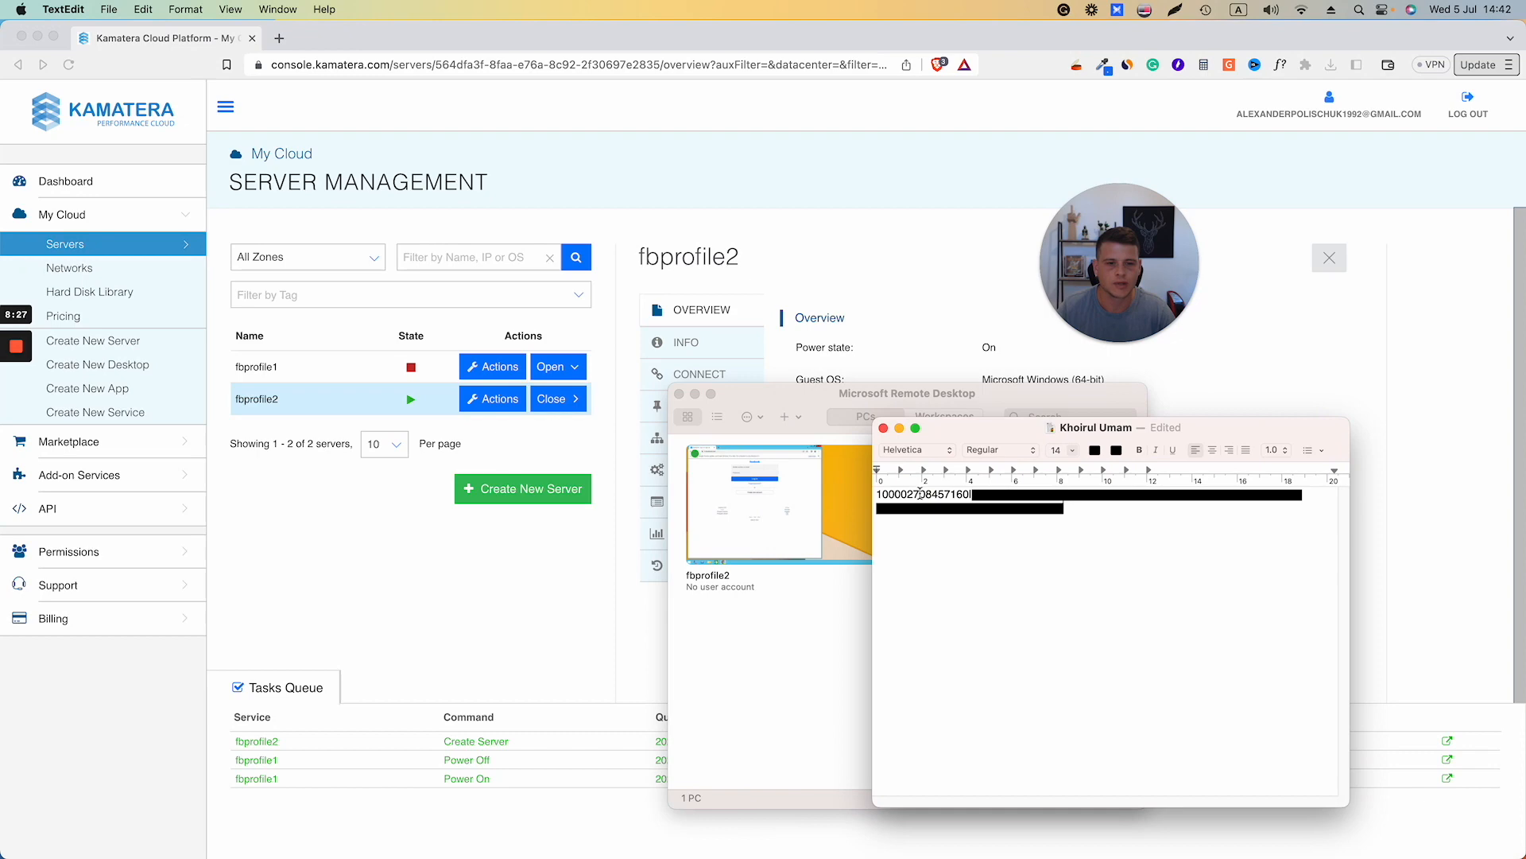
double_click(915, 498)
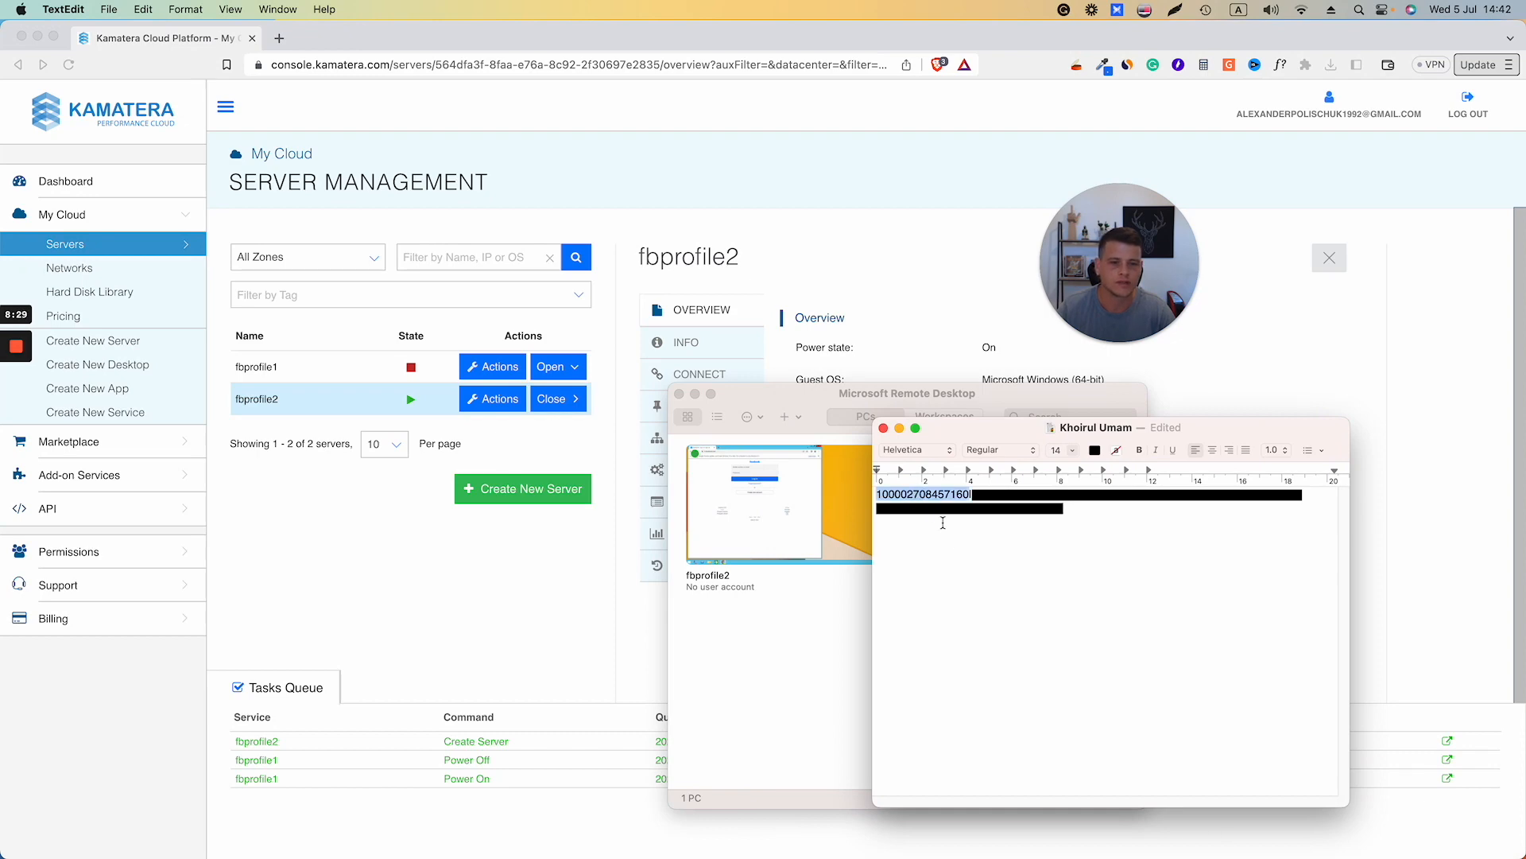
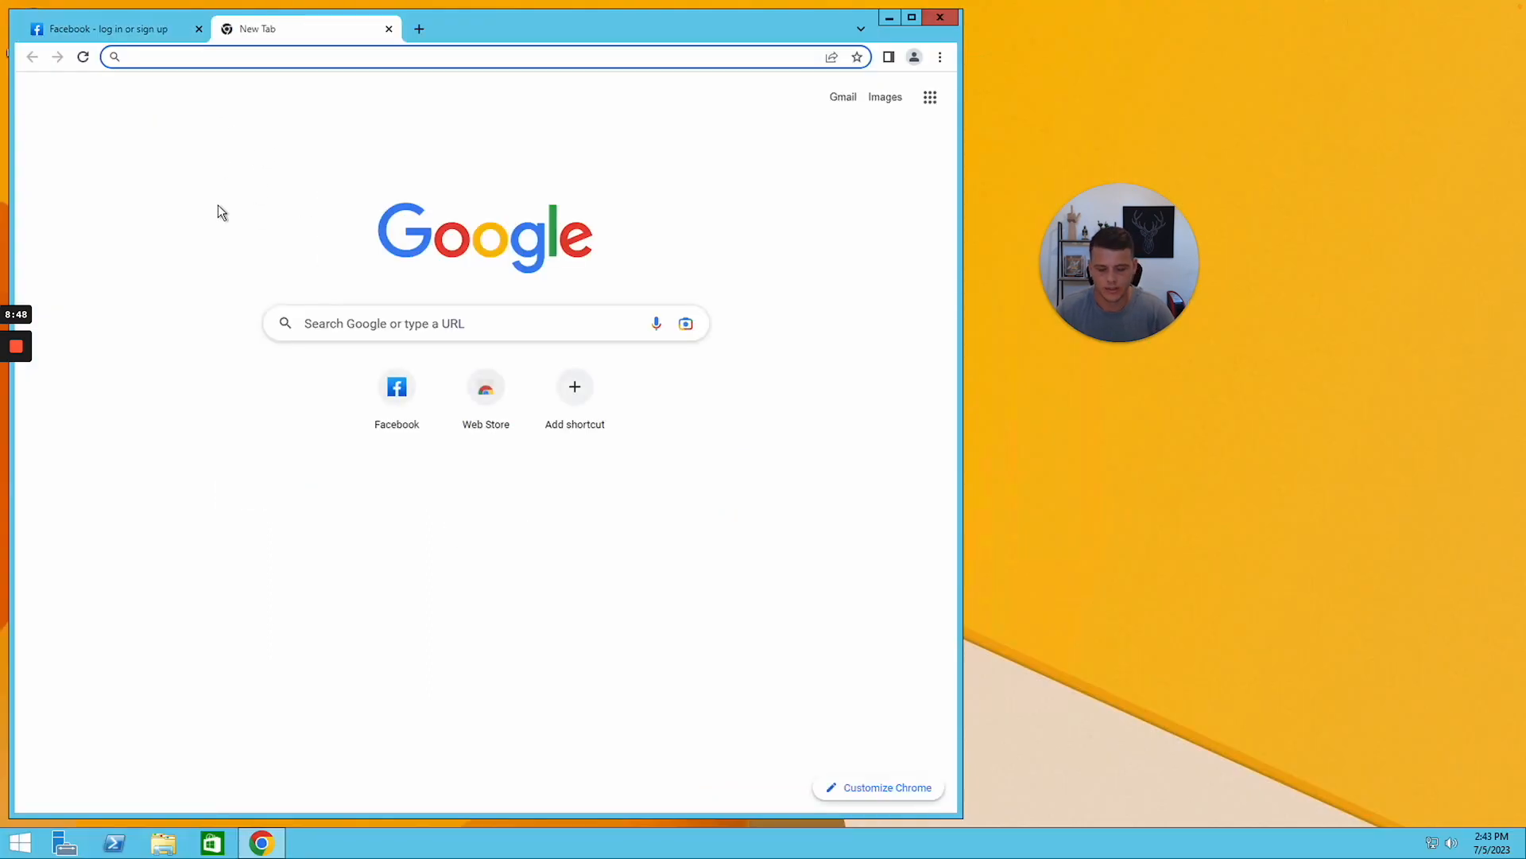
- Open 2fa.live in a new Chrome tab on the remote server
text(2fa)
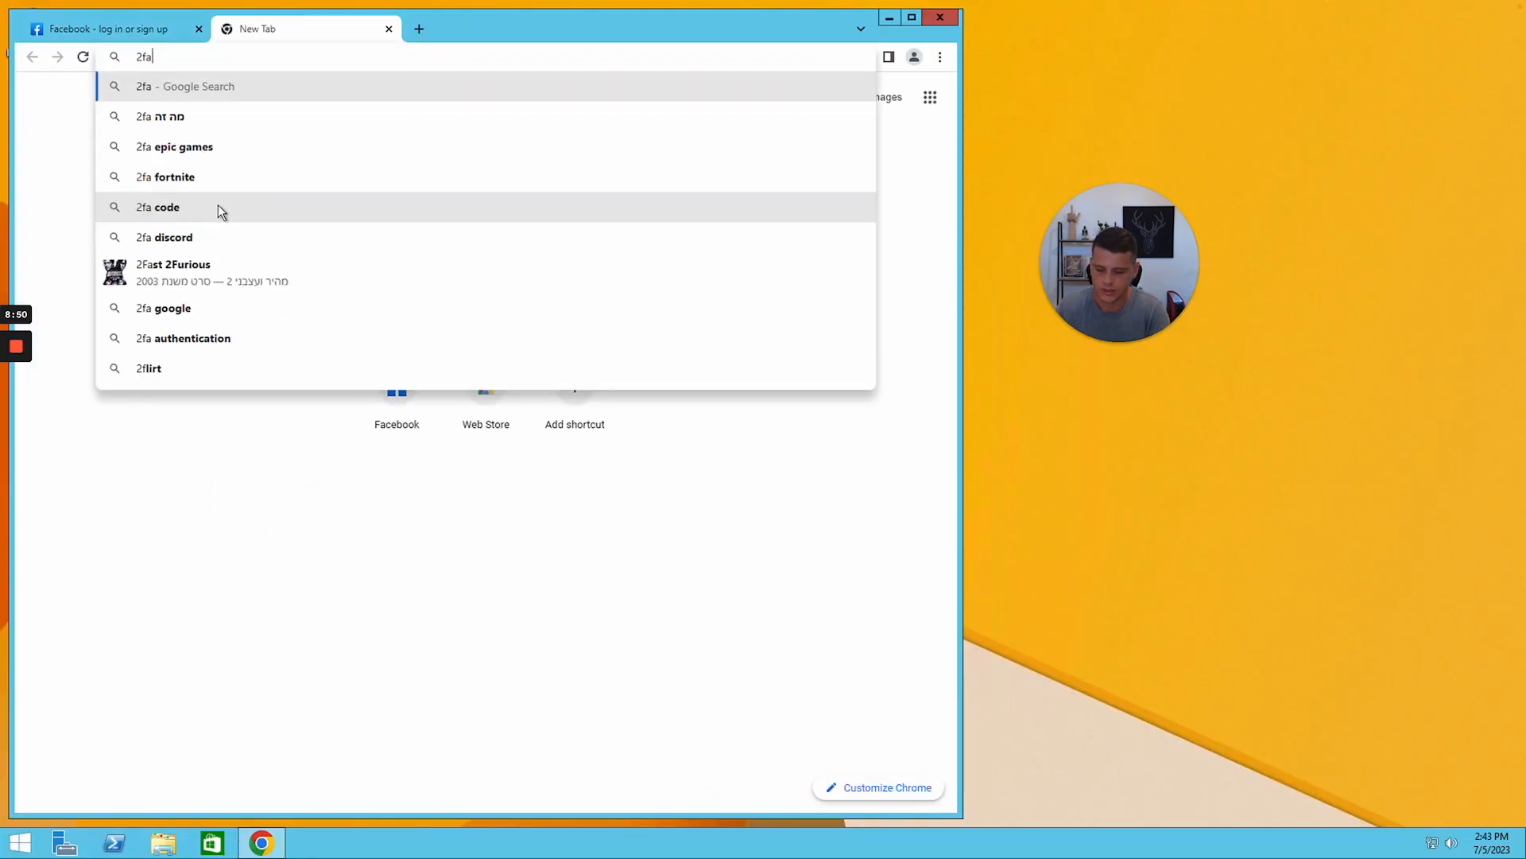
text(.)
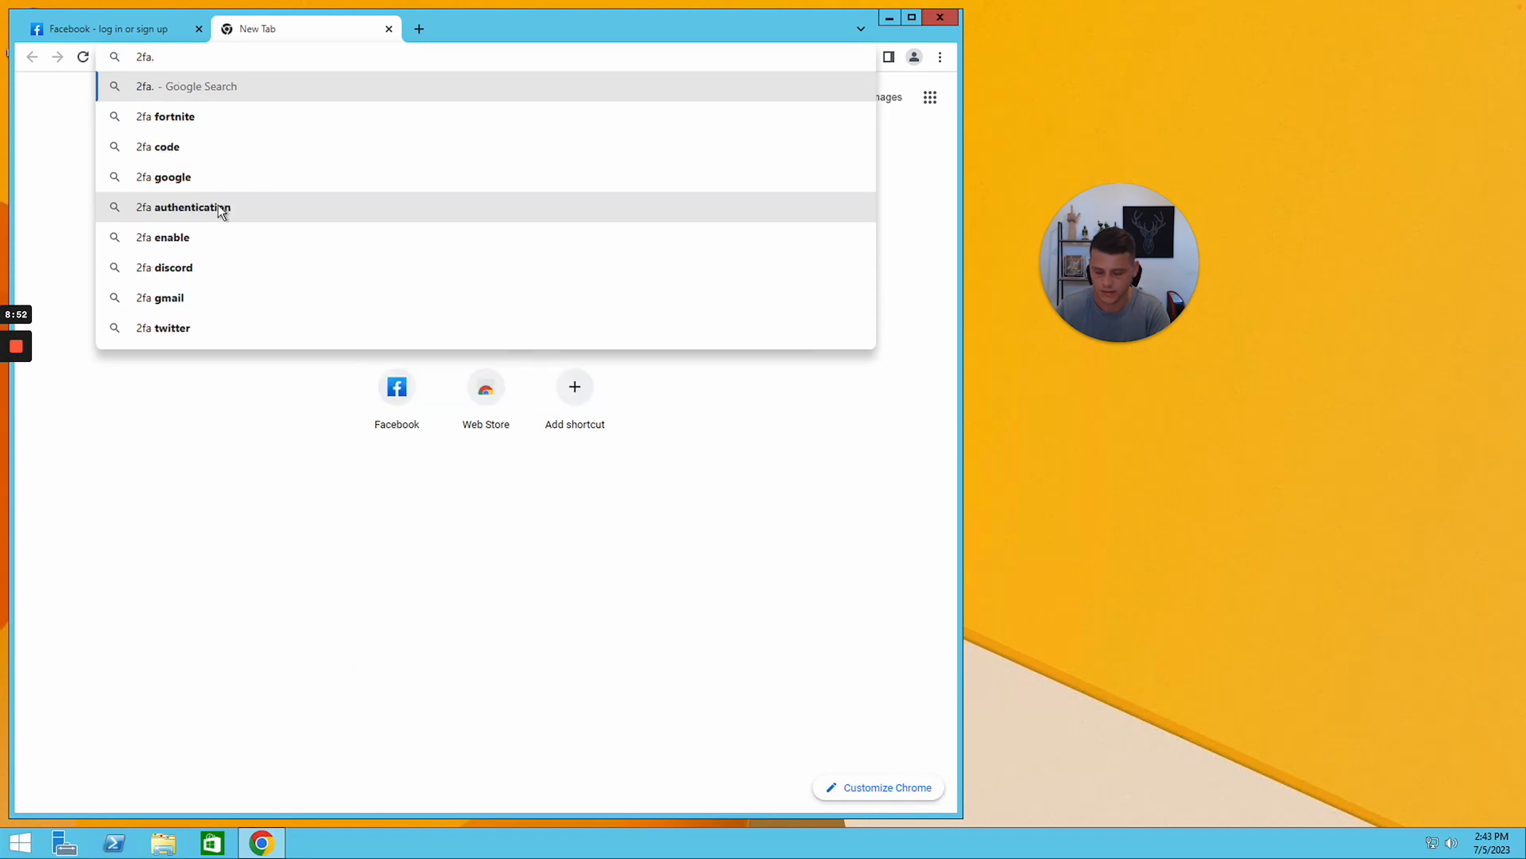
text(live)
key(Return)
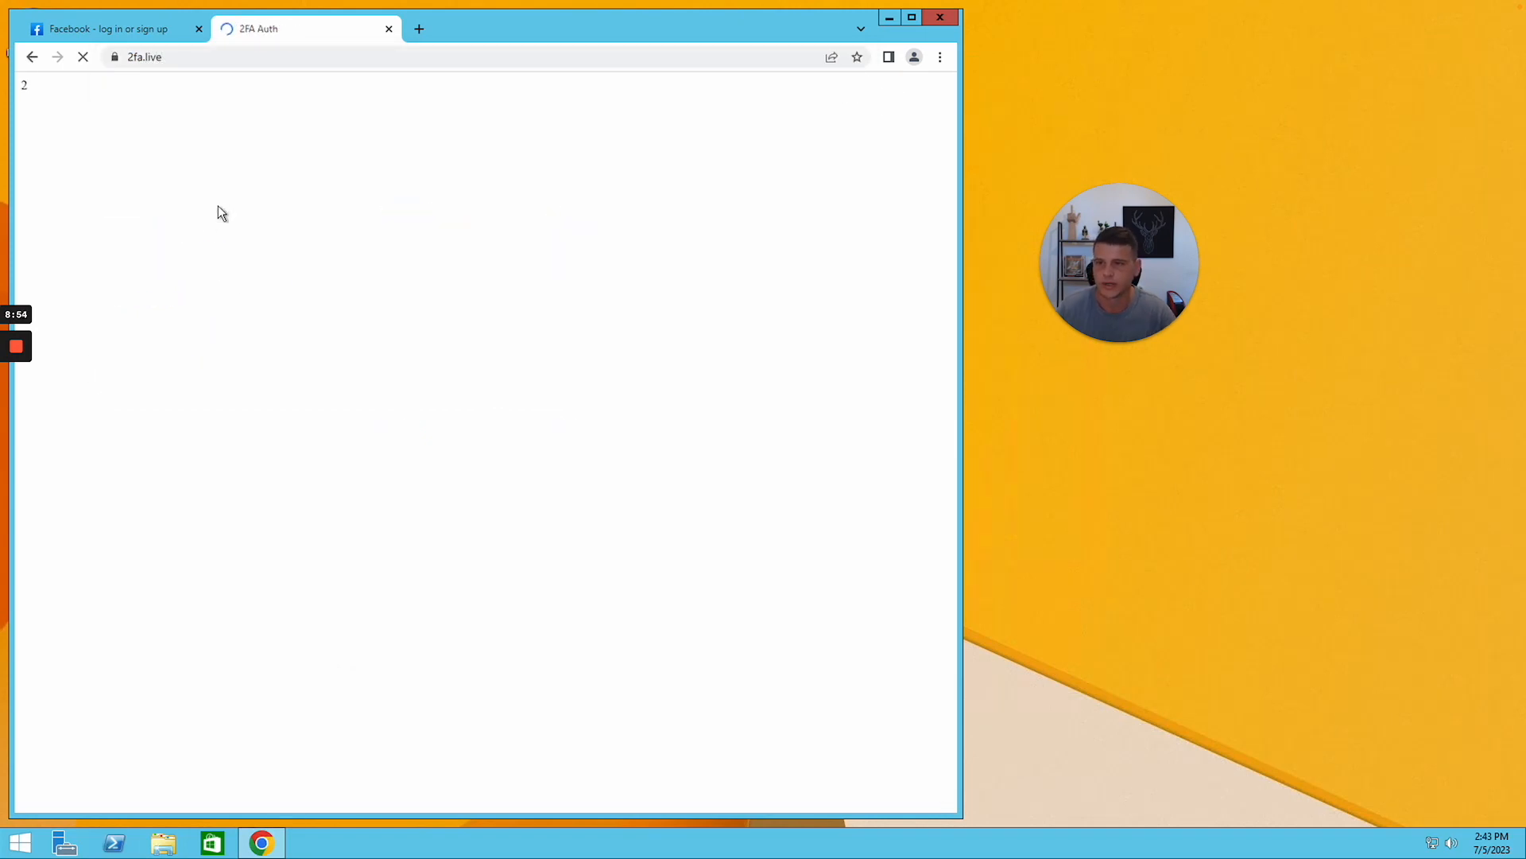
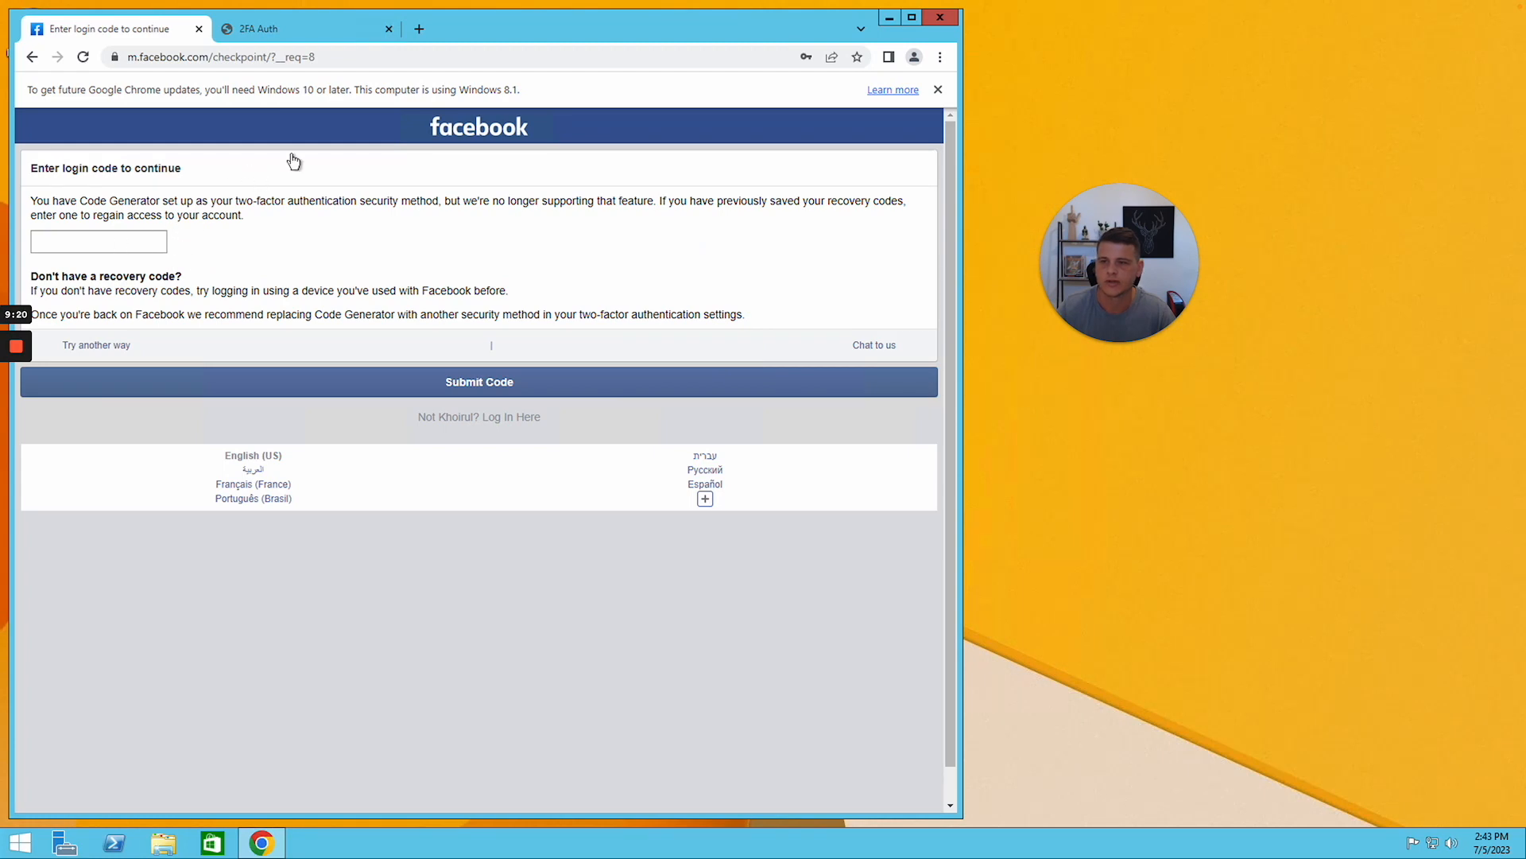
- Submit the account's 2FA secret on 2fa.live and copy the generated verification code
click(299, 27)
click(270, 327)
click(494, 404)
double_click(493, 404)
key(ctrl+c)
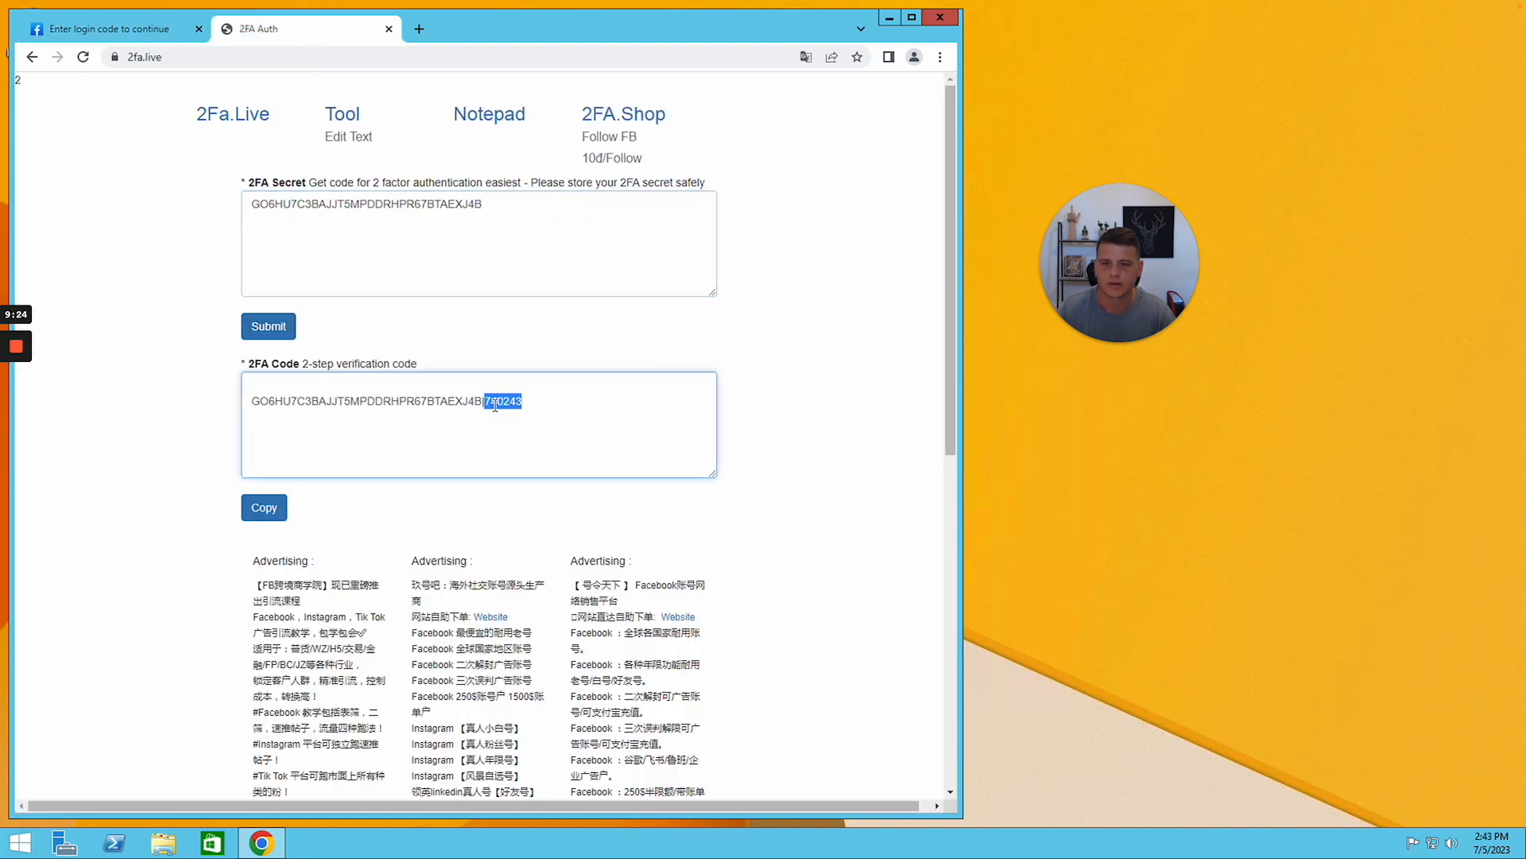
- Paste the two-factor verification code into Facebook's login code field and submit it
click(150, 32)
key(ctrl+v)
click(398, 382)
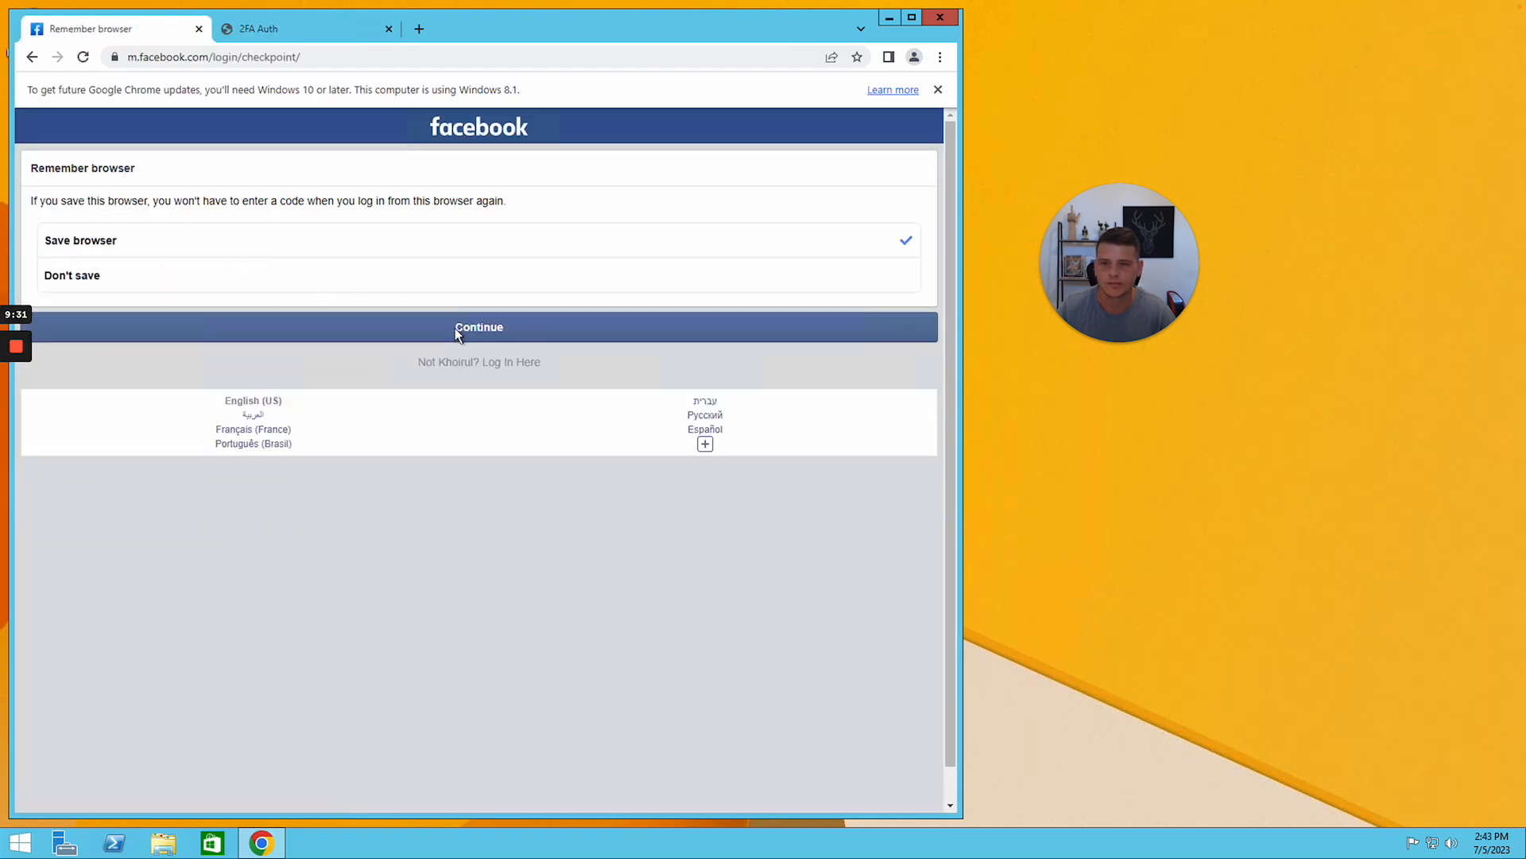
- Finish the Facebook login with Save browser selected, and narrow the Chrome window to a mobile-like width
click(459, 329)
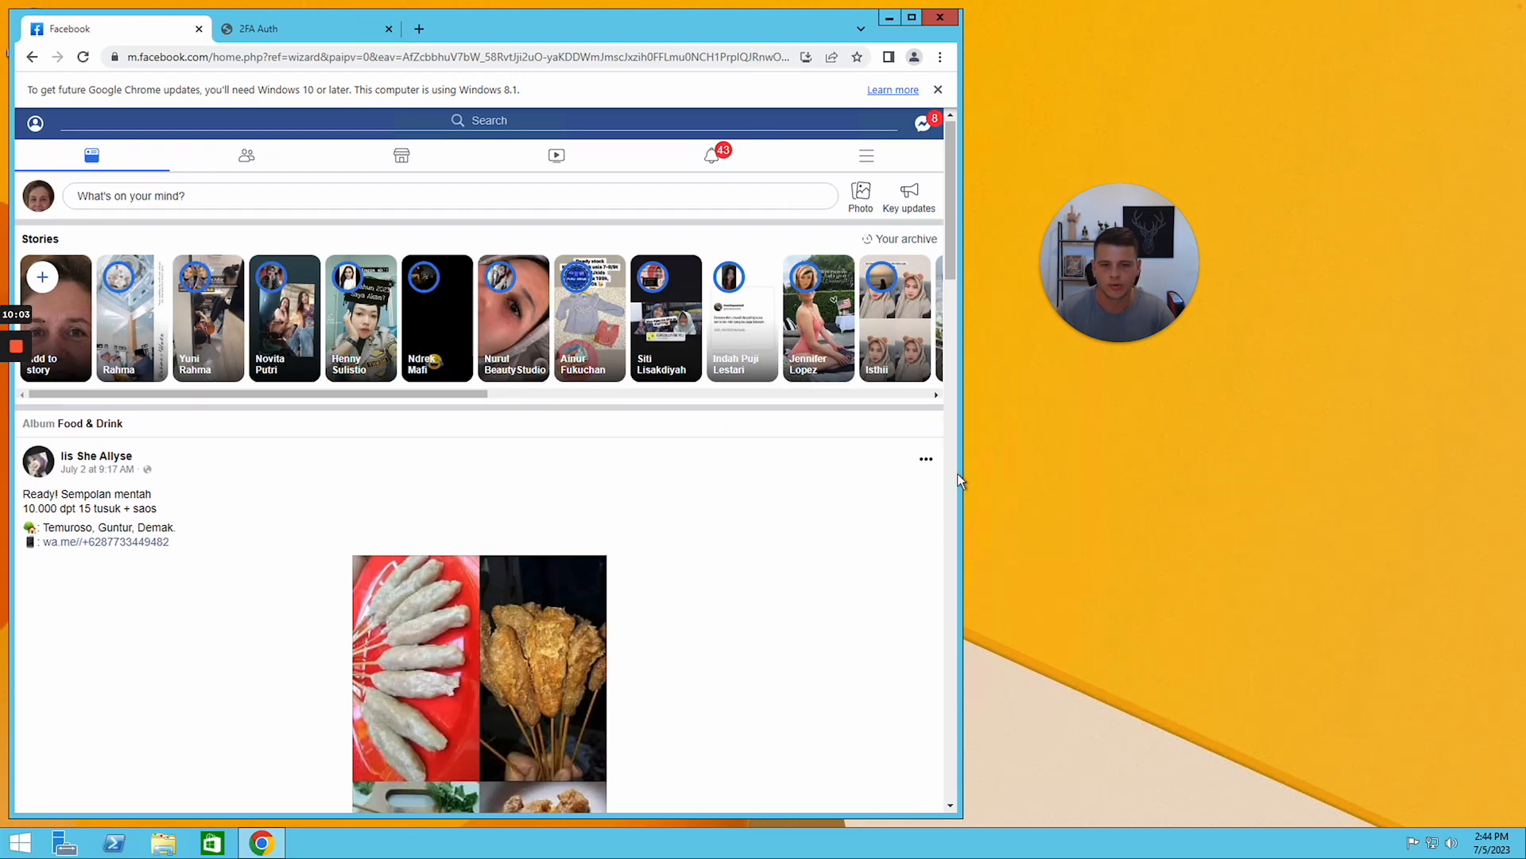
drag(961, 475, 568, 495)
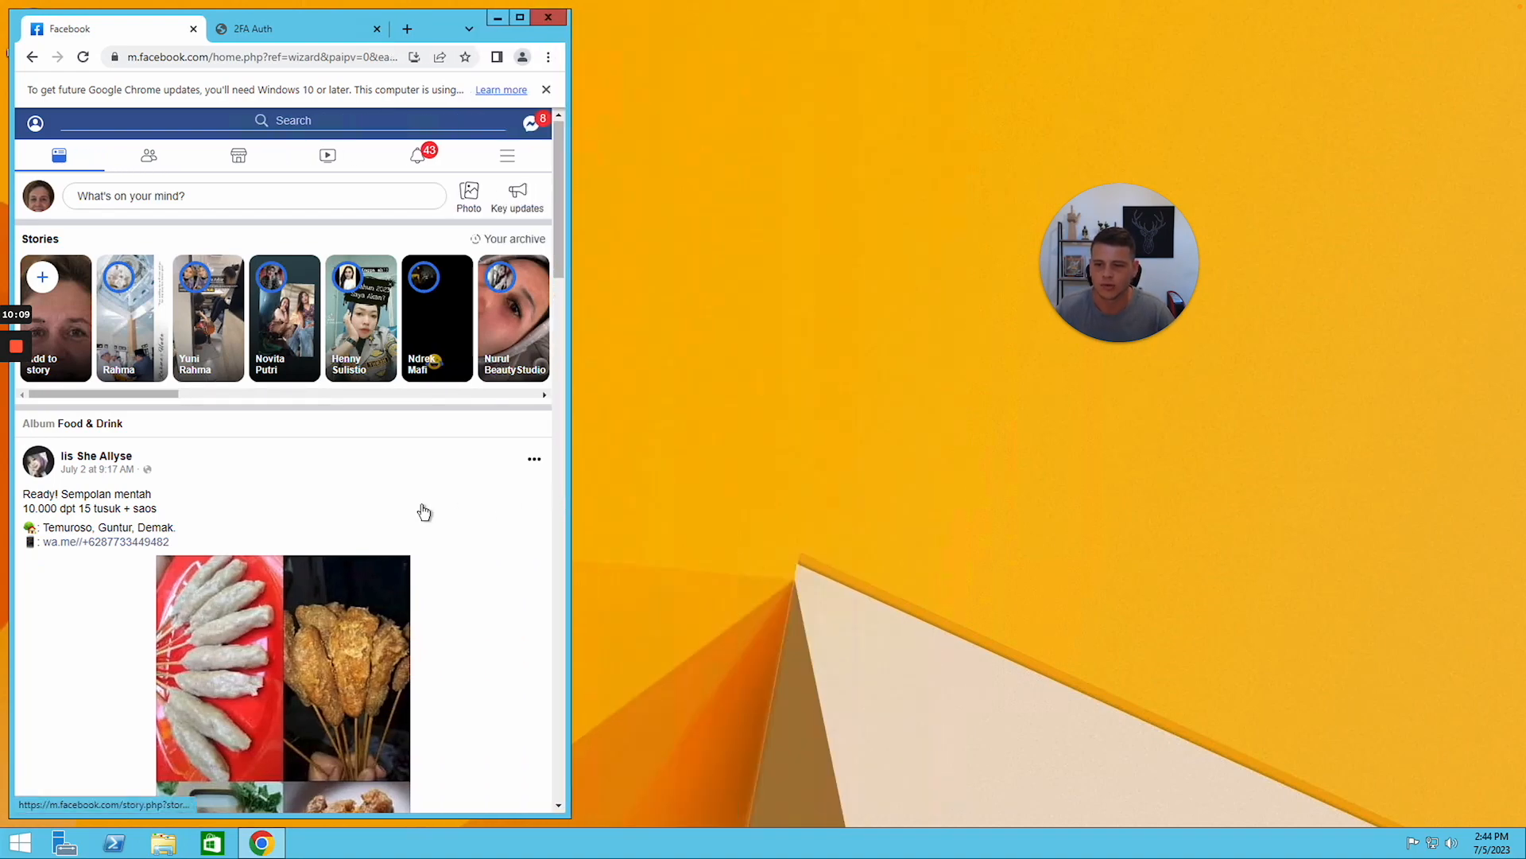
- Browse the logged-in profile's Facebook home feed, looking through its stories, posts and friend suggestions
scroll(395, 491, down, 2)
scroll(404, 486, down, 2)
scroll(398, 493, up, 5)
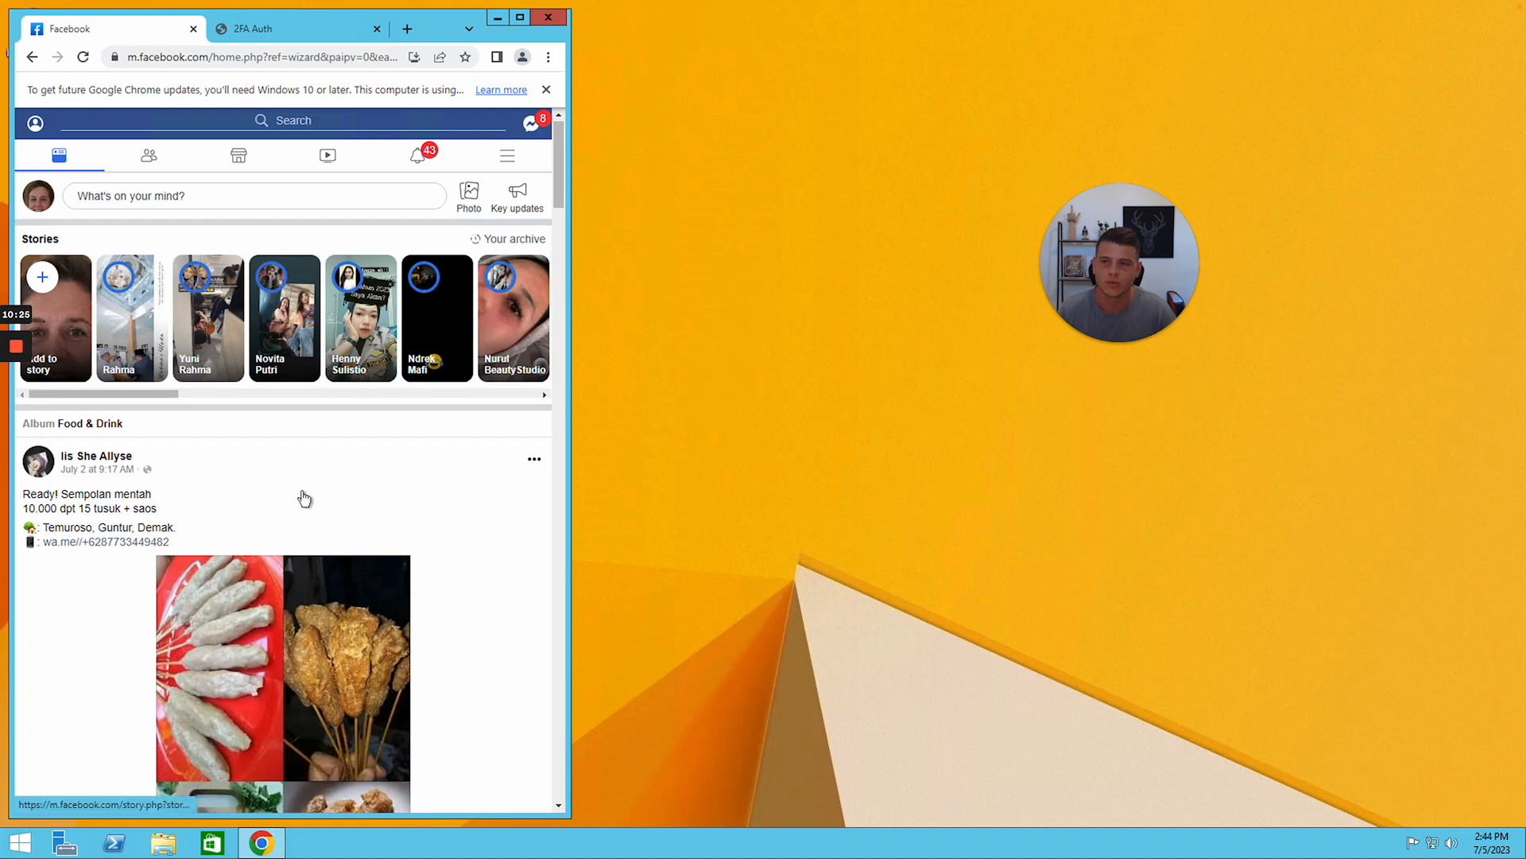
scroll(273, 477, down, 1)
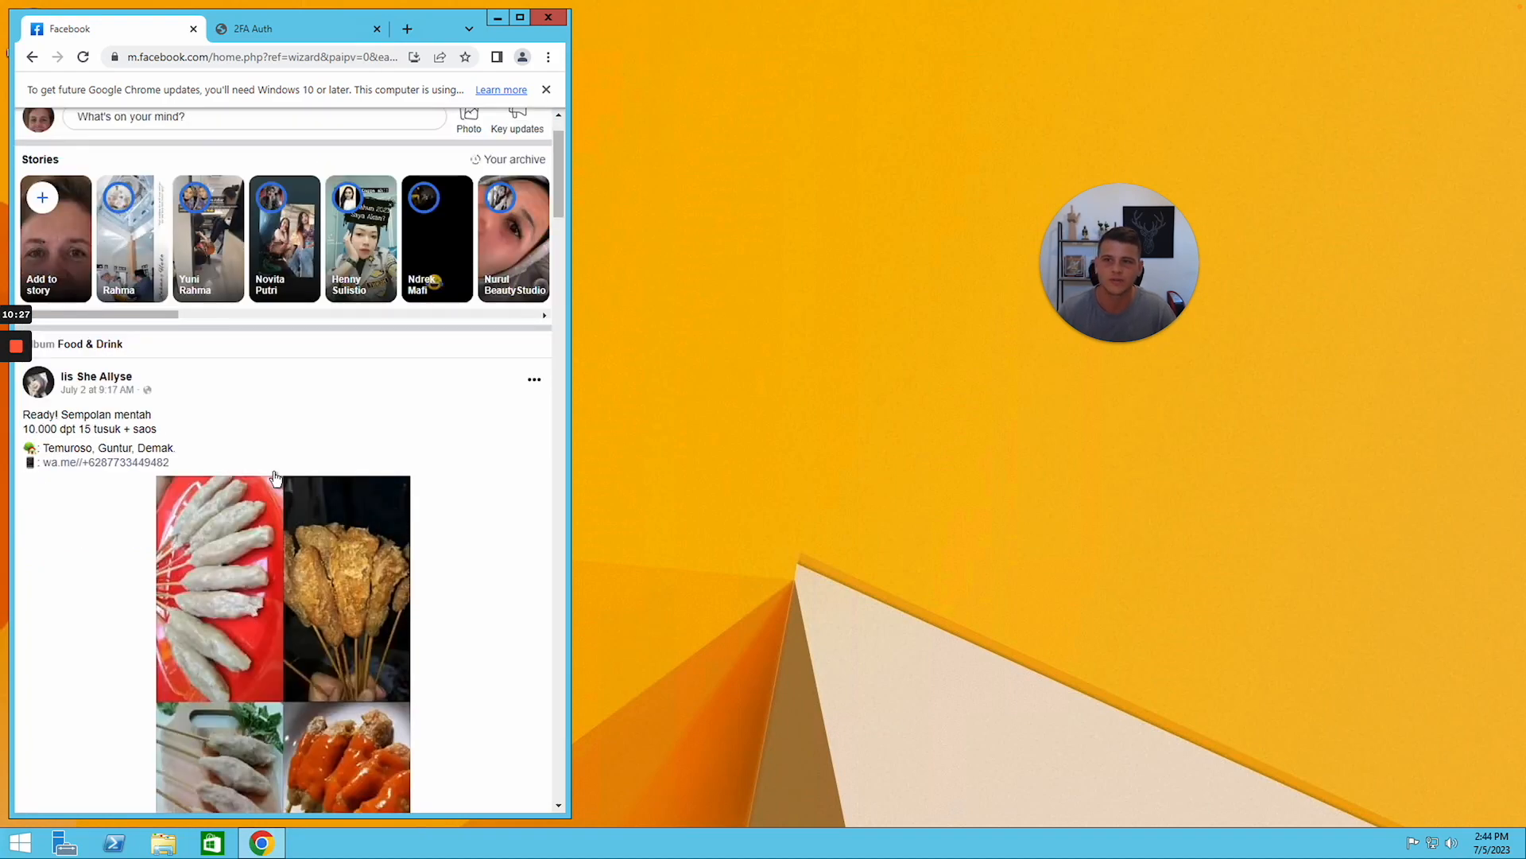
scroll(273, 477, down, 12)
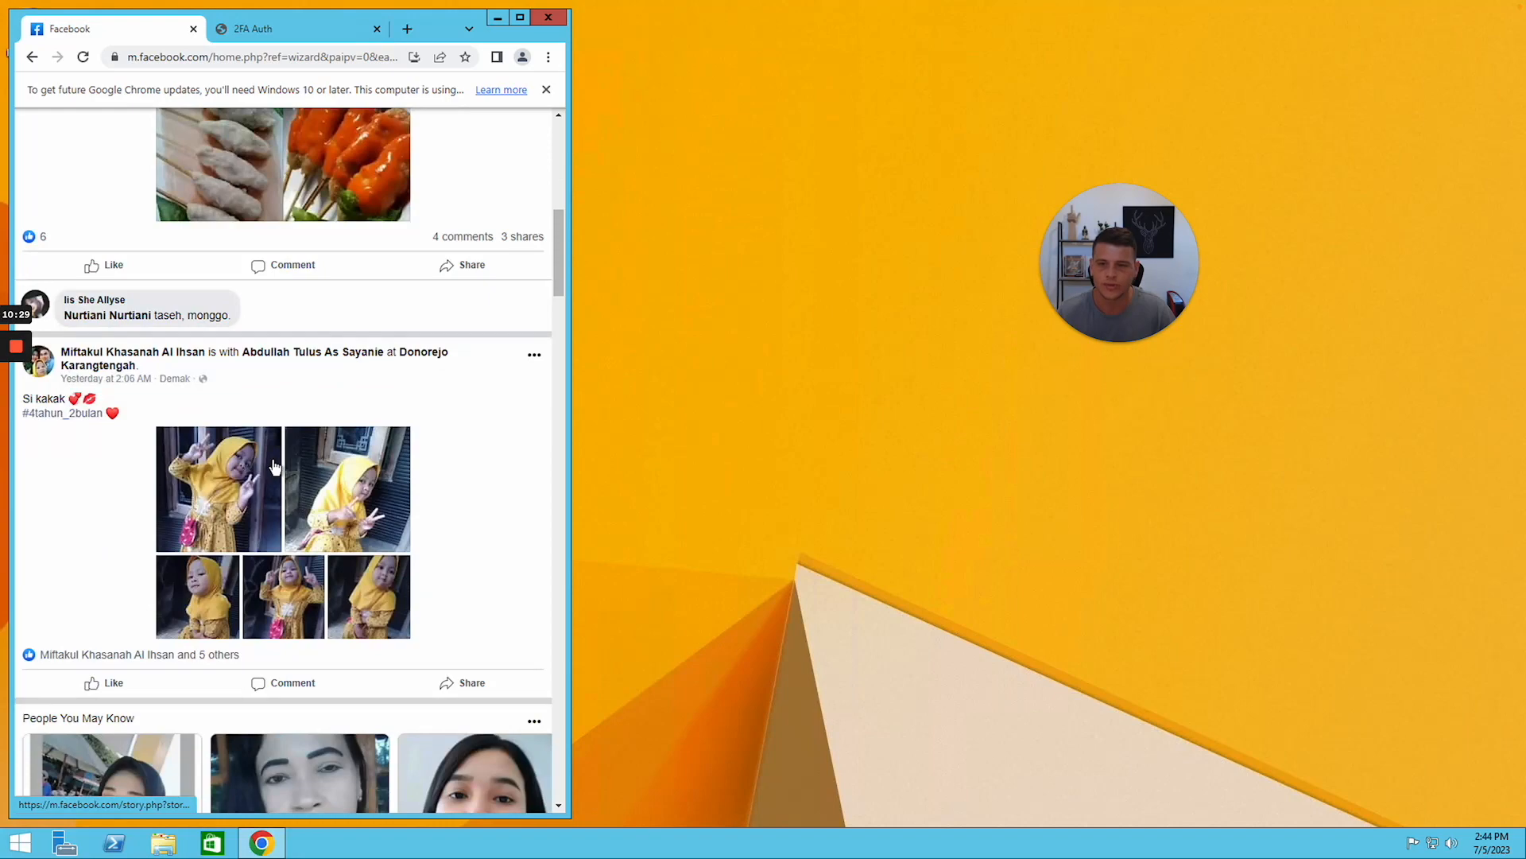
scroll(274, 466, down, 2)
scroll(238, 477, down, 2)
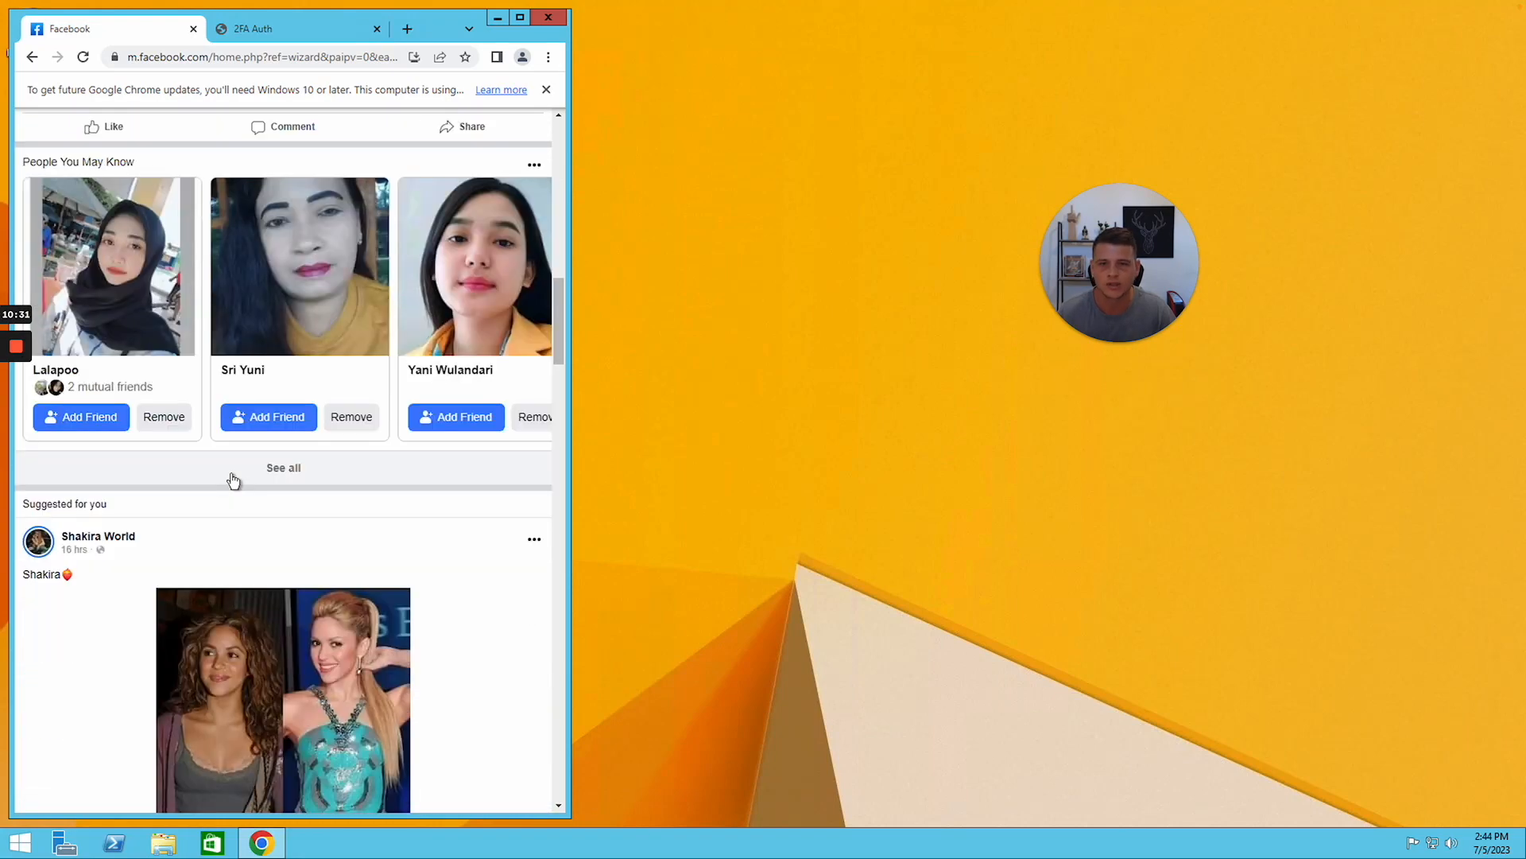
scroll(233, 480, down, 2)
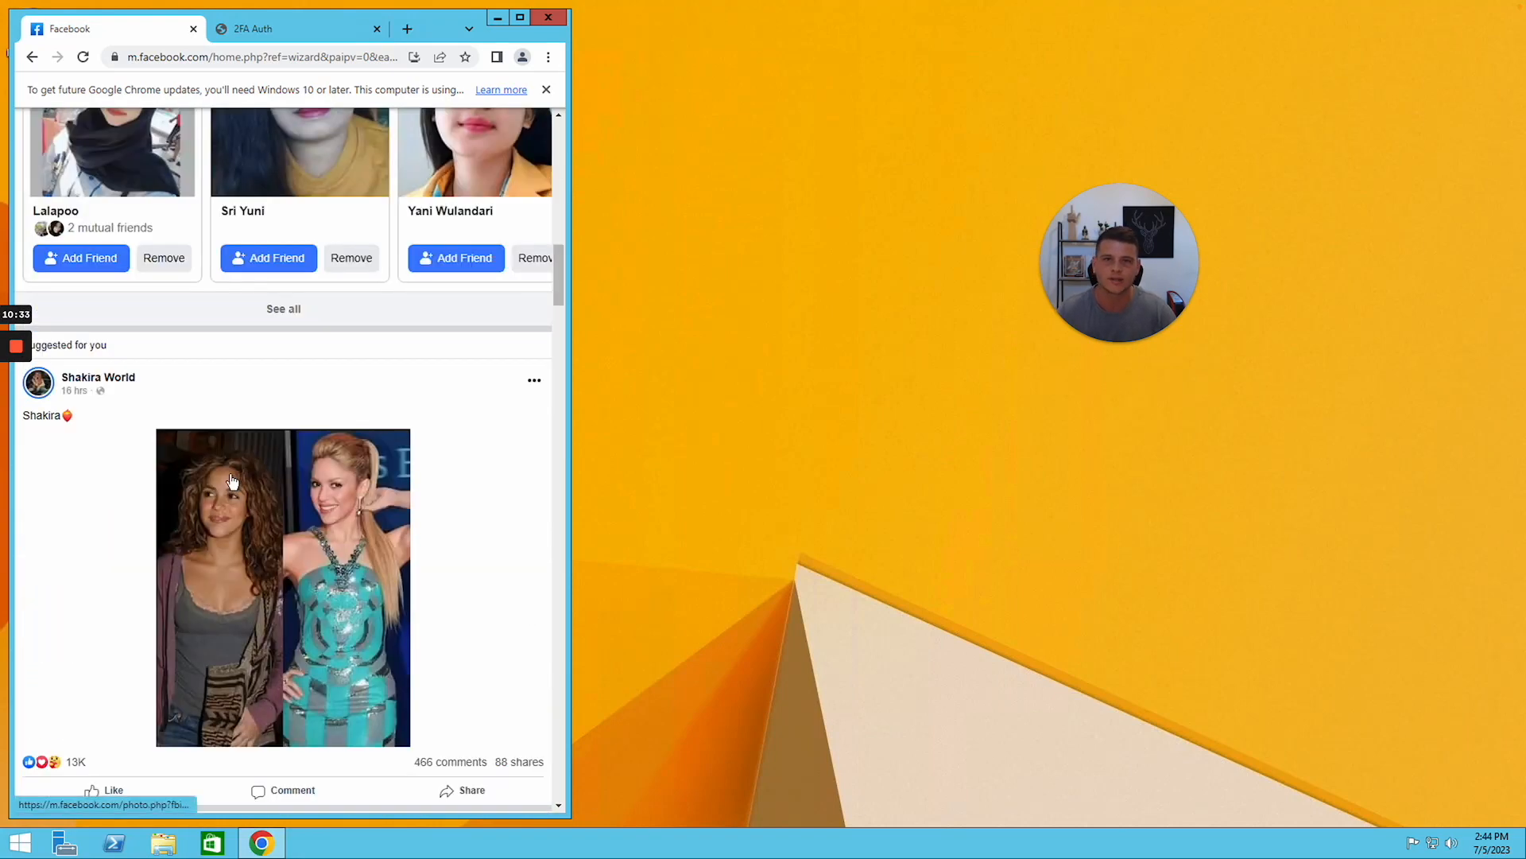
scroll(231, 482, down, 3)
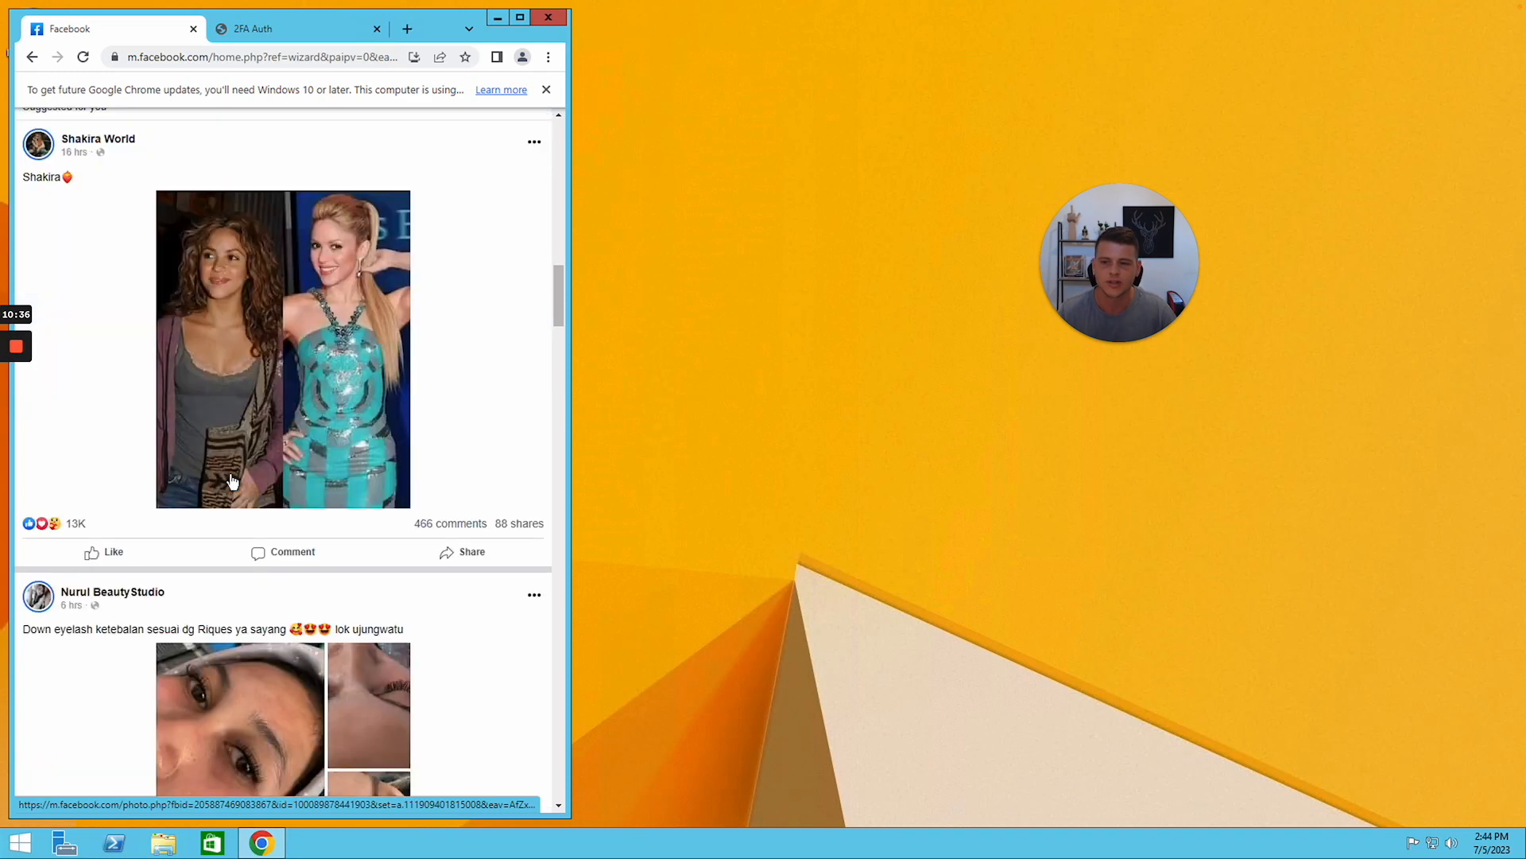
scroll(216, 521, down, 1)
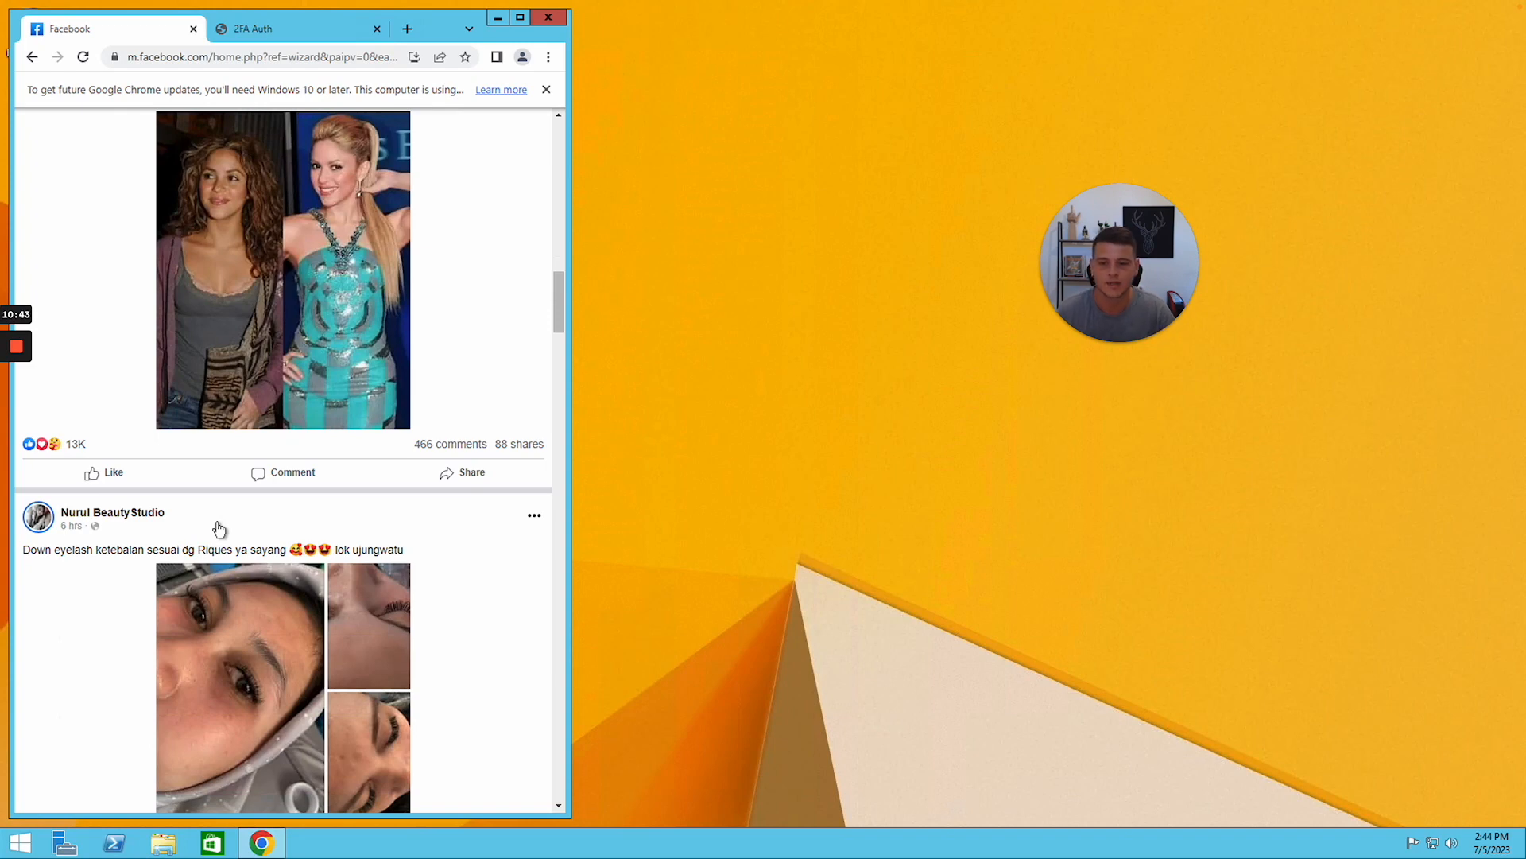
scroll(219, 525, down, 3)
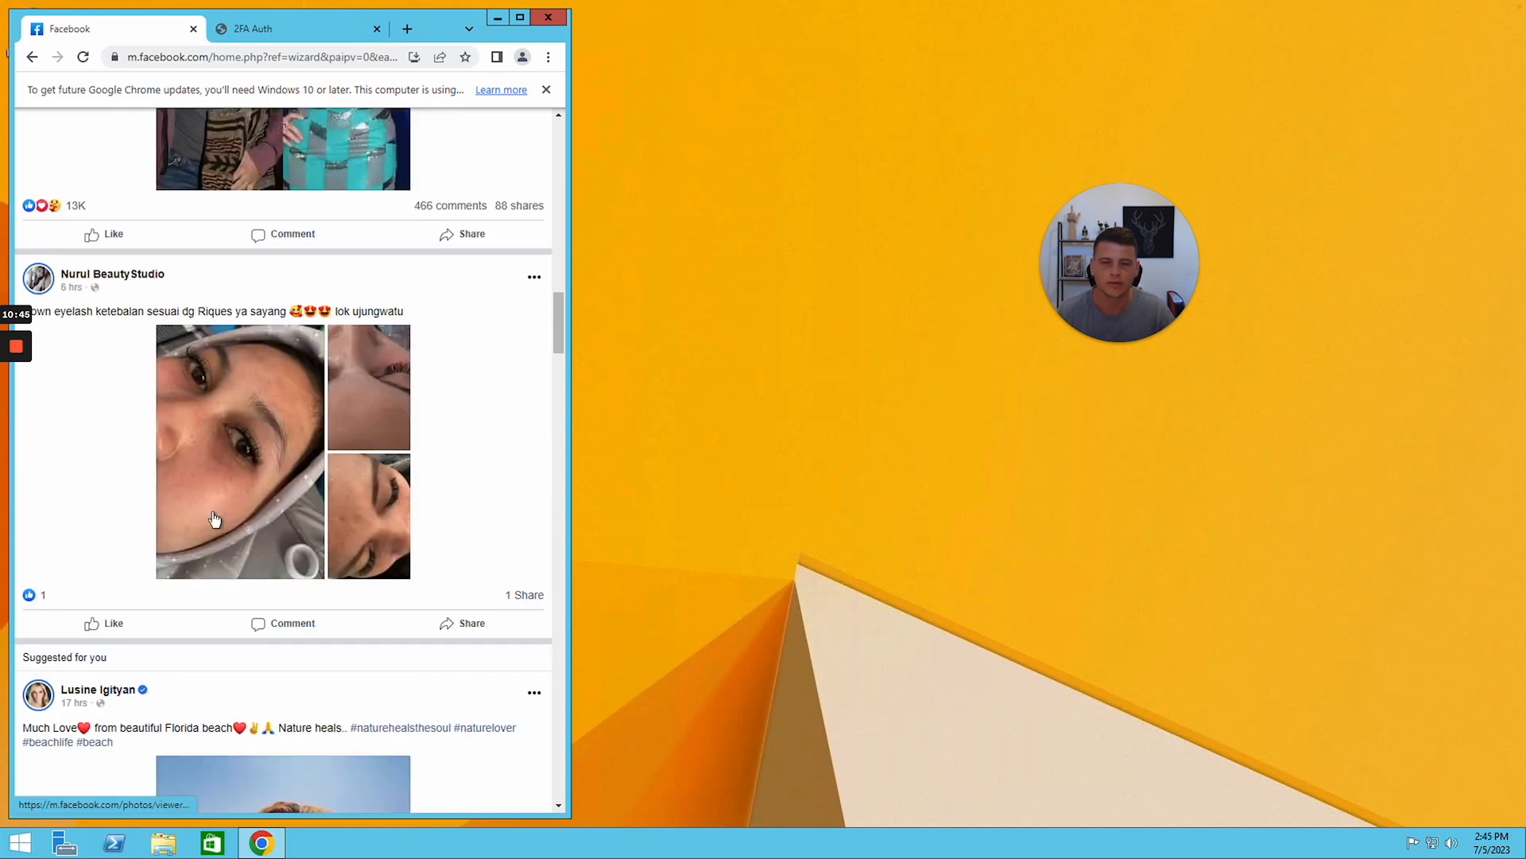